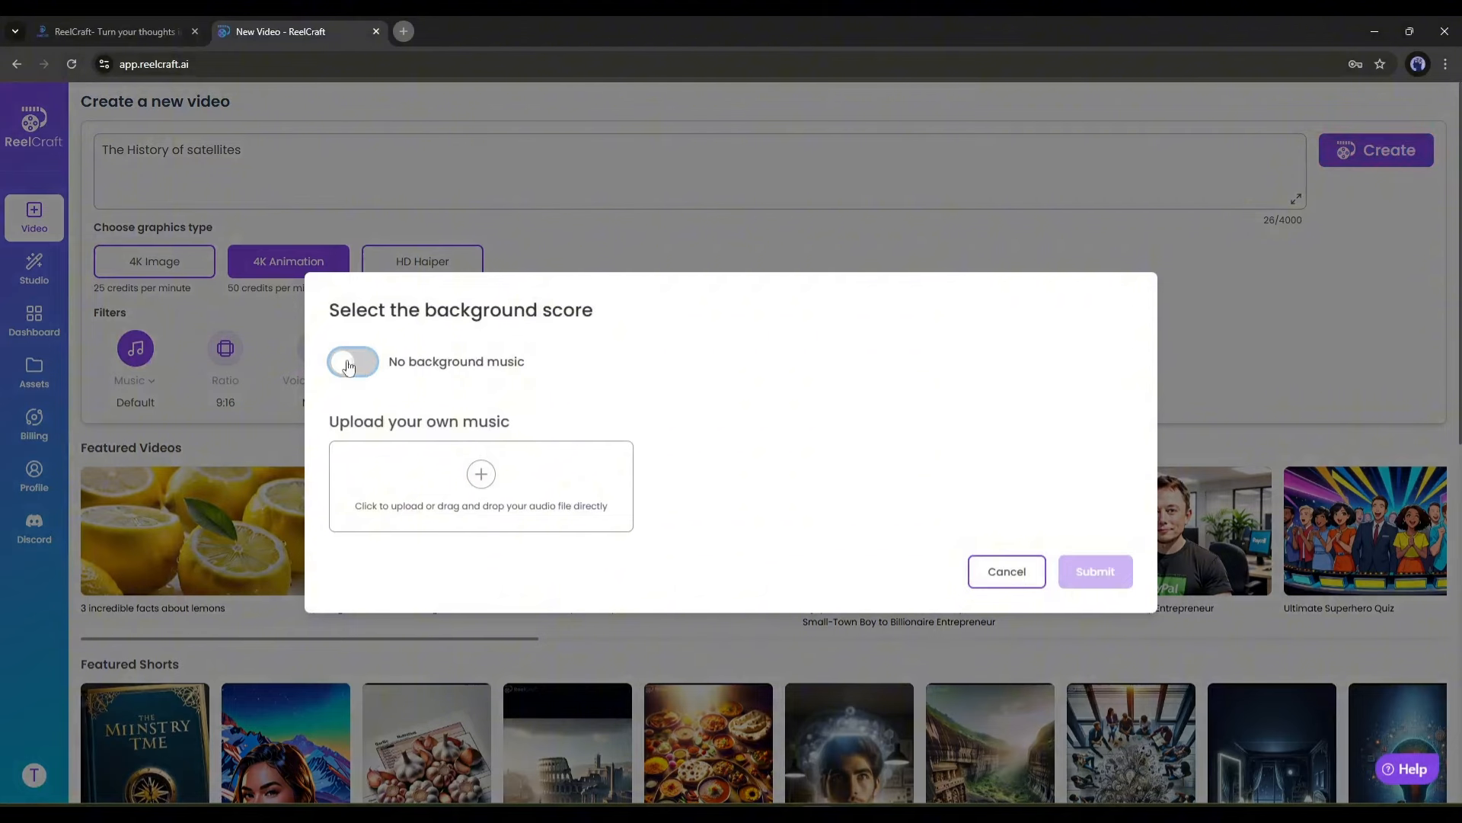
{"action": "left_click", "coordinate": [479, 474]}
{"action": "left_click", "coordinate": [676, 397]}
{"action": "left_click", "coordinate": [982, 573]}
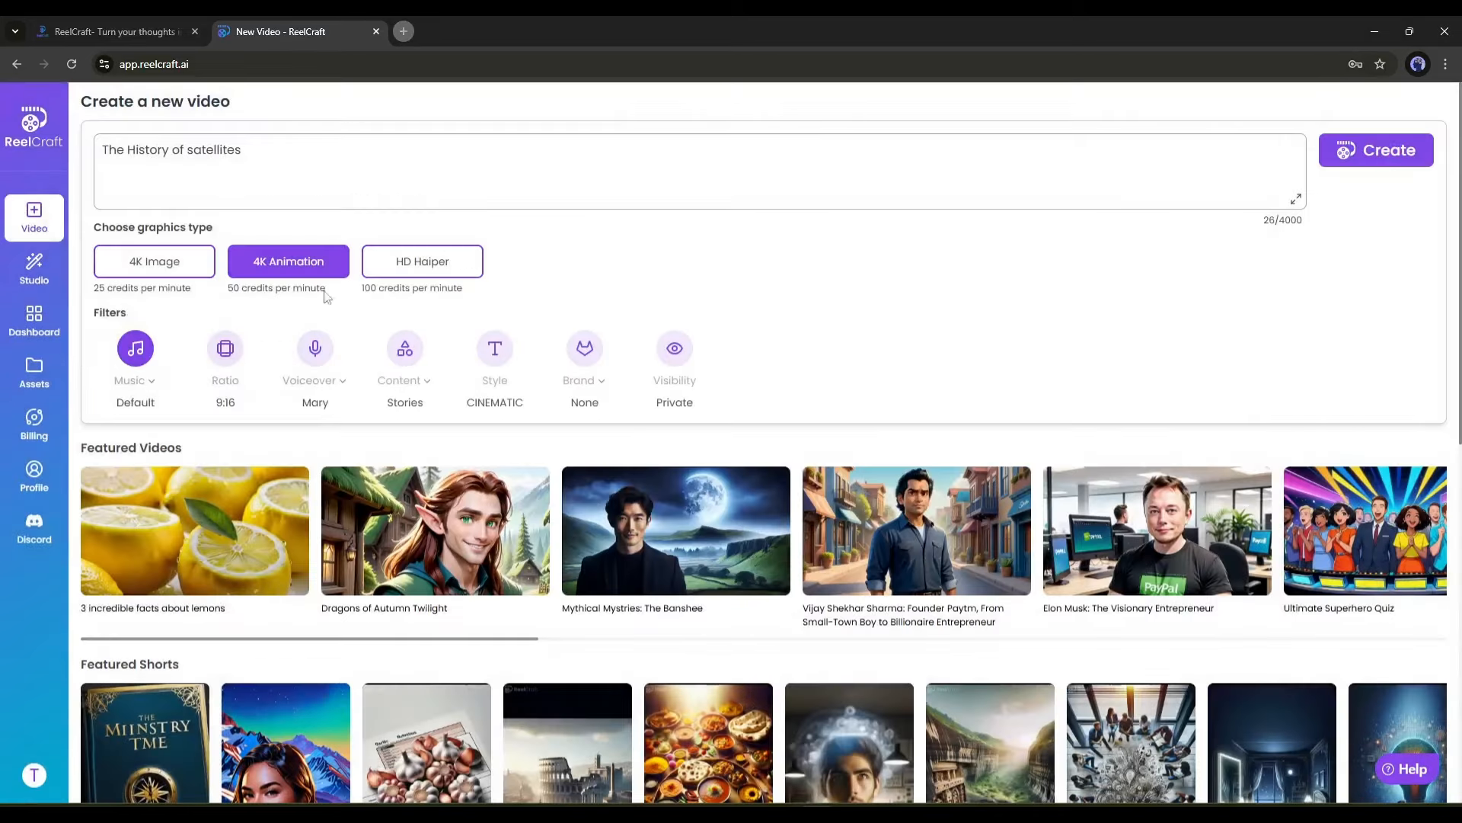
Step: Try the 16:9 aspect ratio for the video and return it to 9:16
{"action": "left_click", "coordinate": [225, 348]}
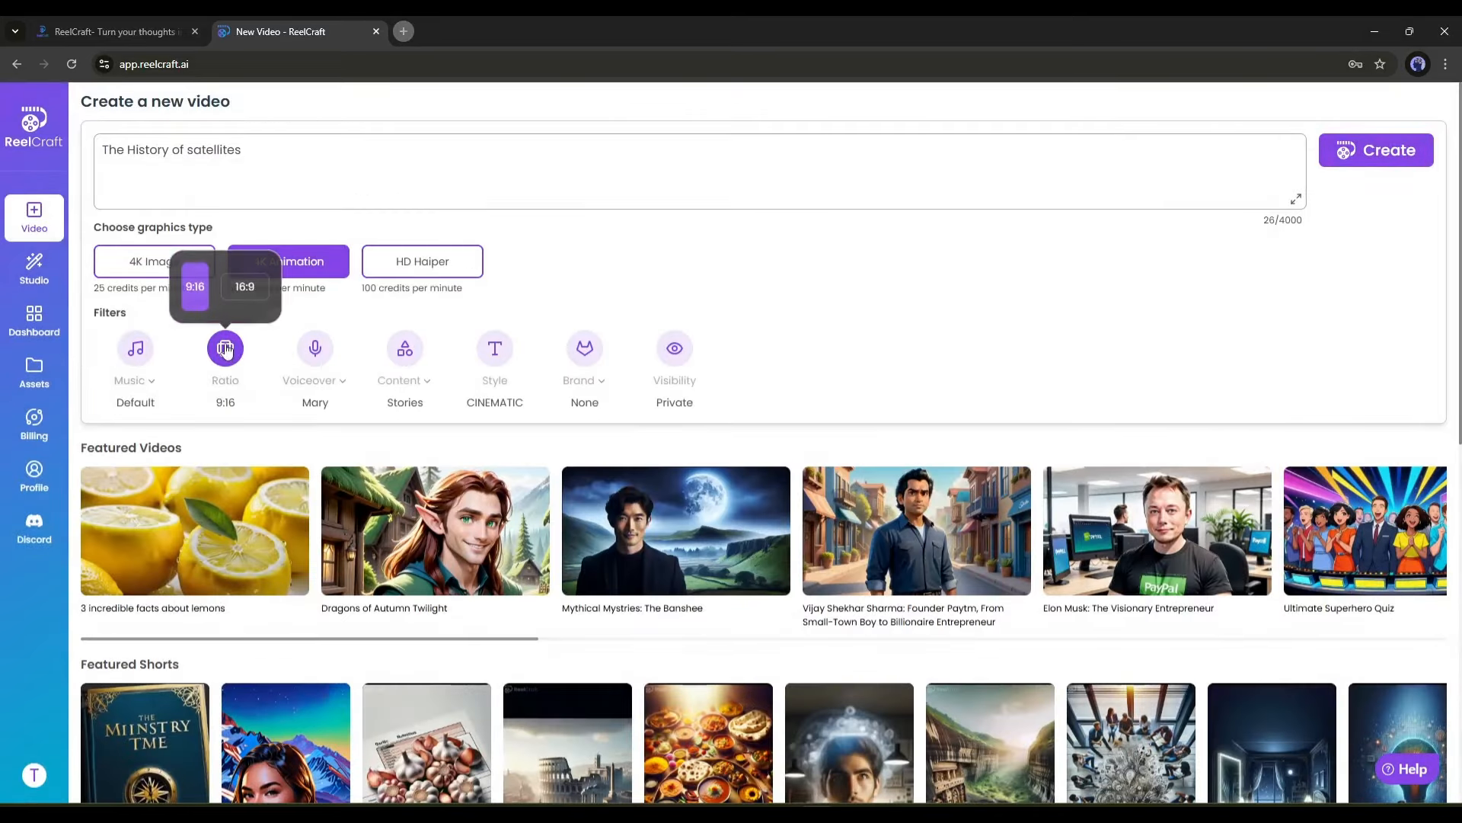
{"action": "left_click", "coordinate": [245, 287]}
{"action": "left_click", "coordinate": [218, 353]}
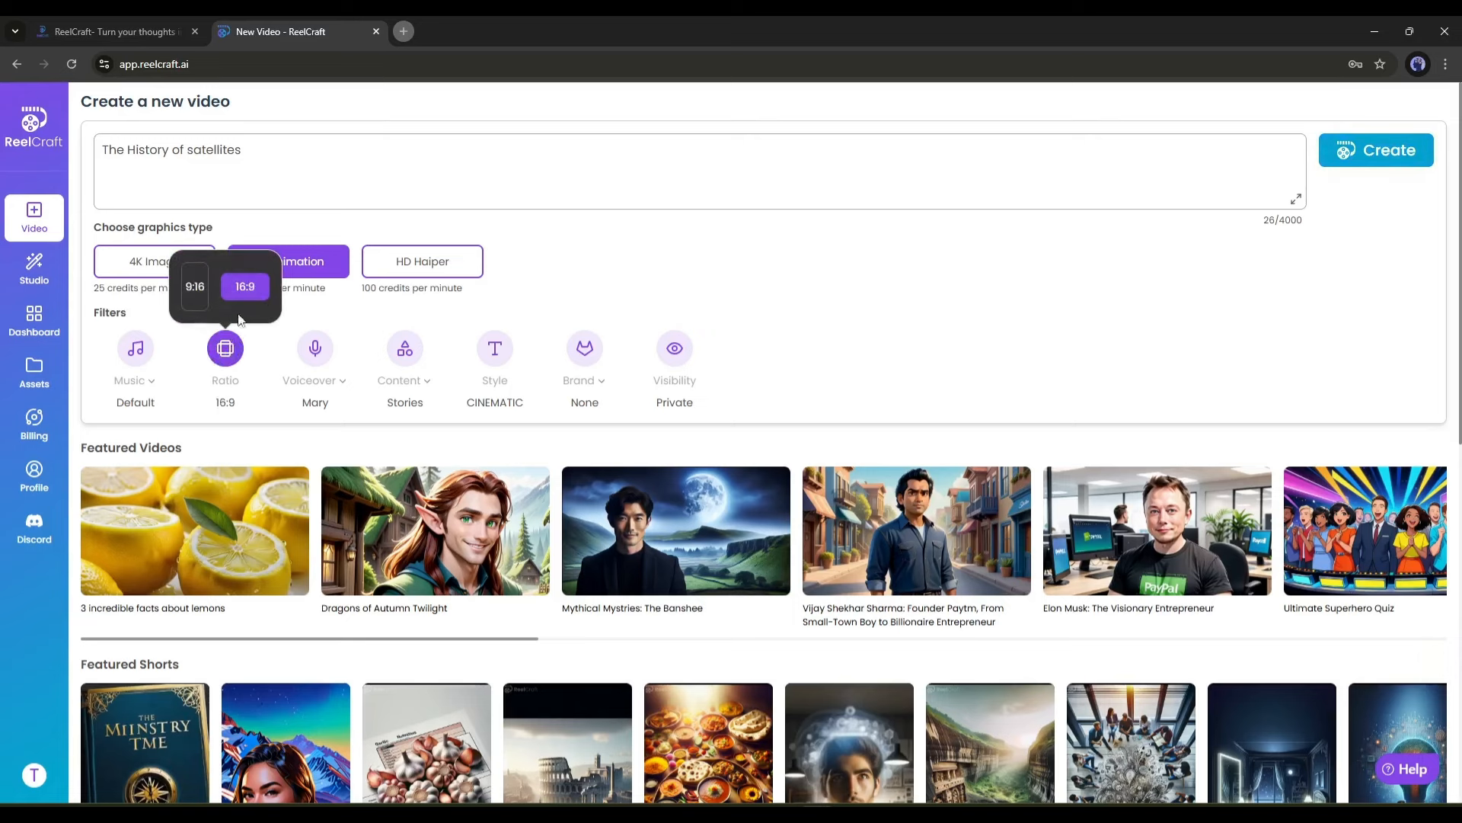
{"action": "left_click", "coordinate": [196, 289]}
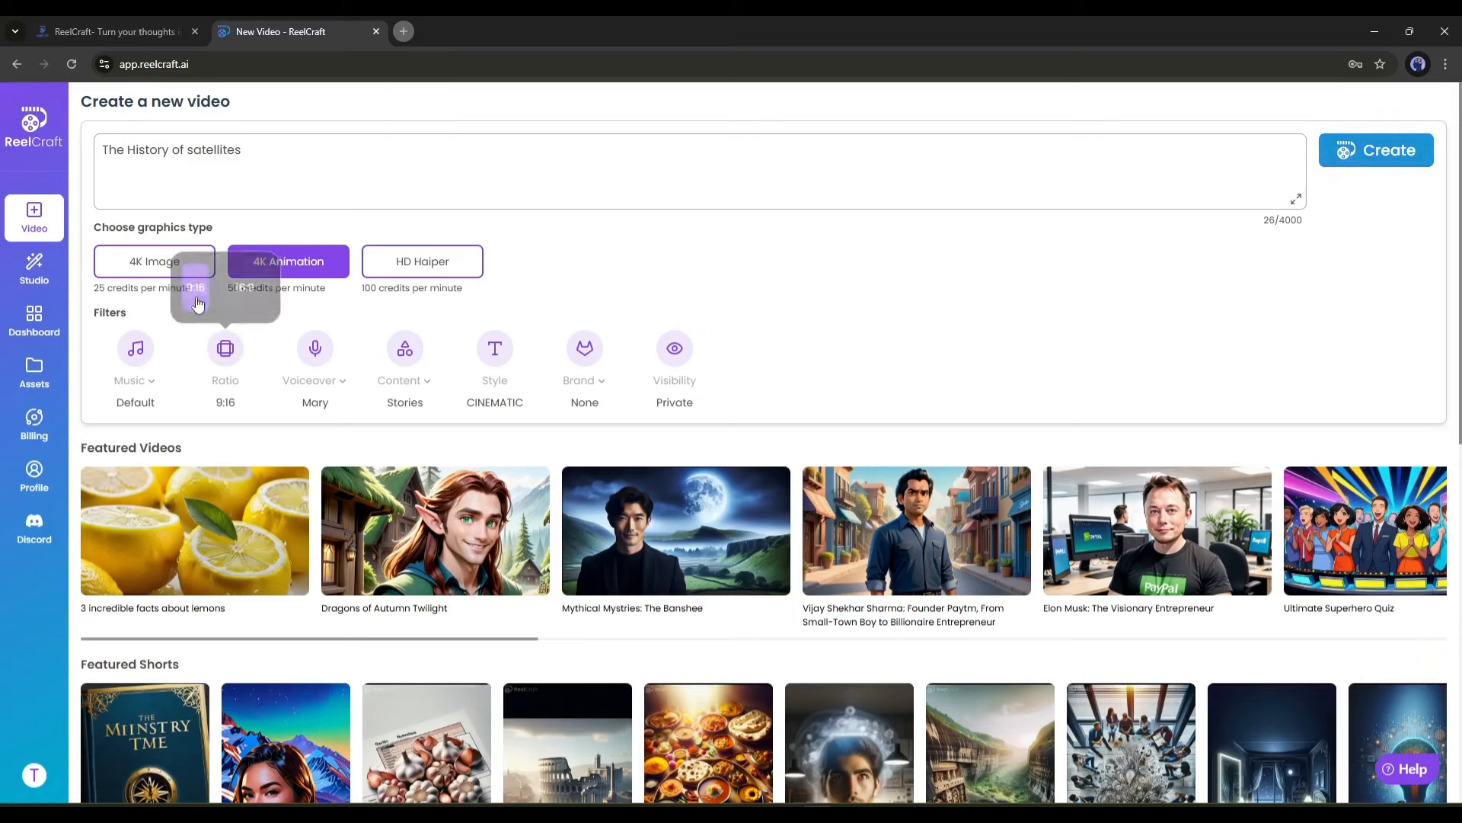
{"action": "left_click", "coordinate": [225, 348]}
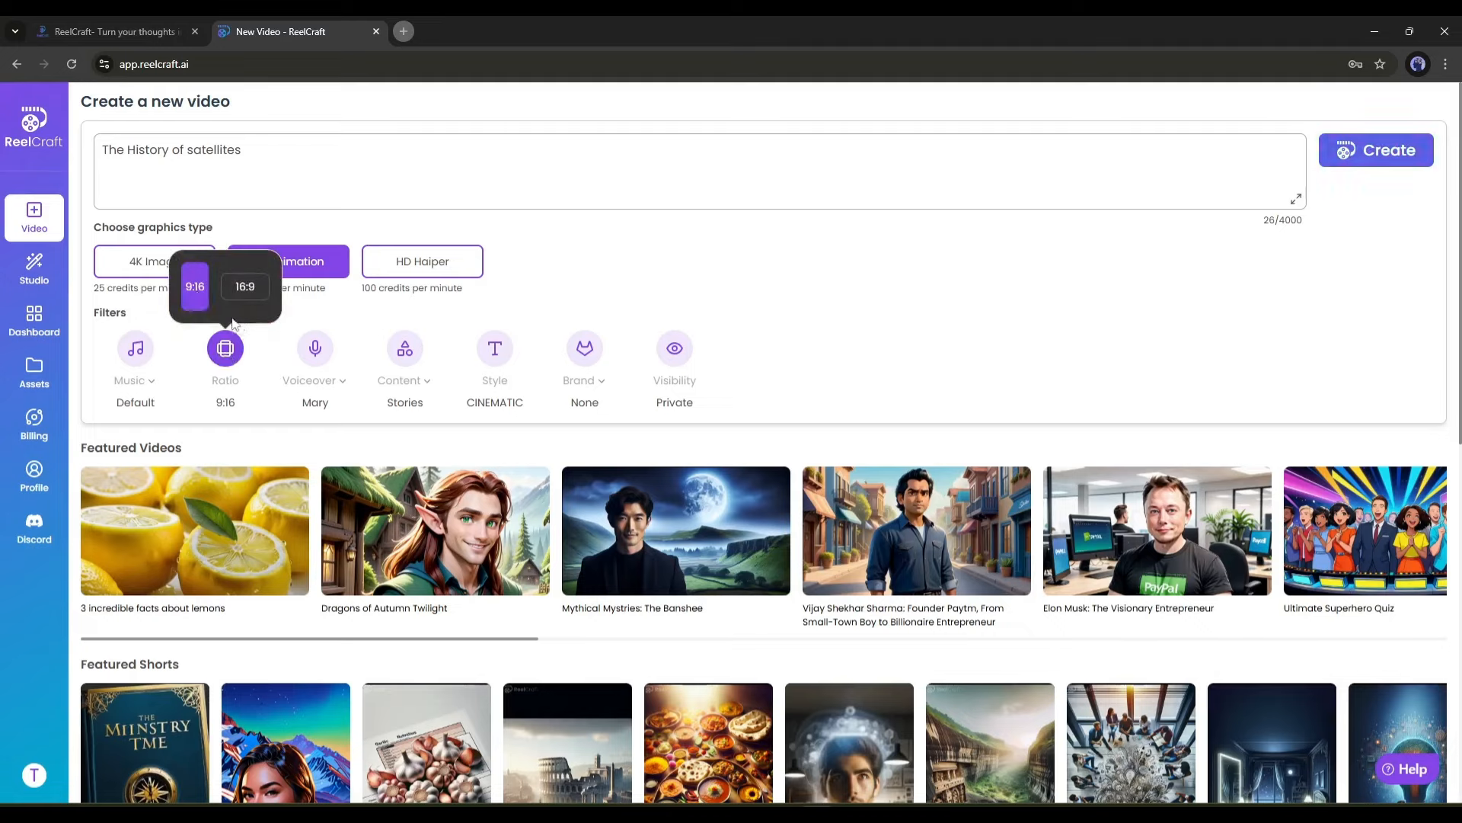
{"action": "left_click", "coordinate": [198, 296]}
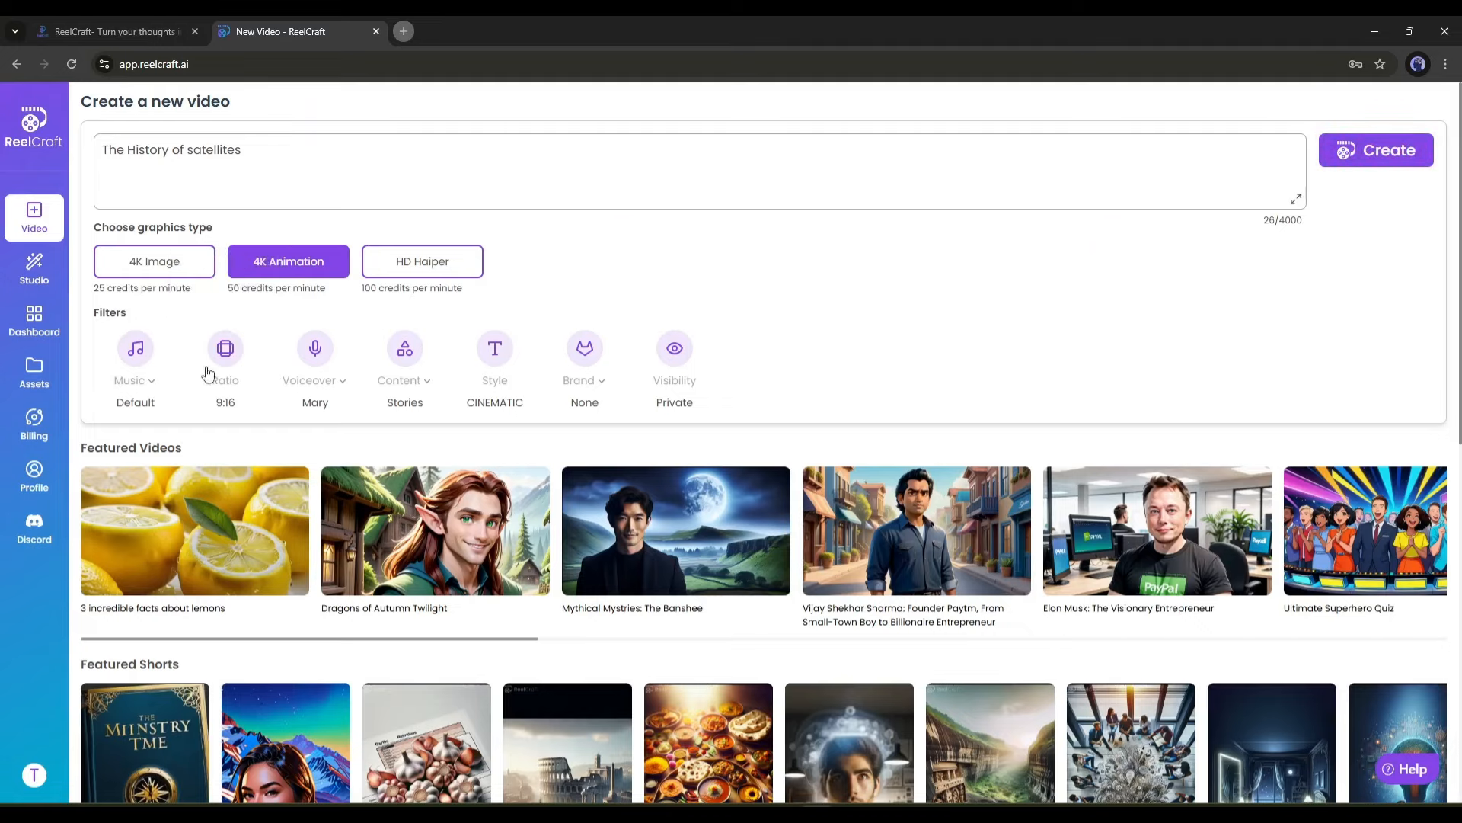
Step: Preview sample narration voices and set the voiceover to Rachel with English as the language
{"action": "left_click", "coordinate": [326, 381]}
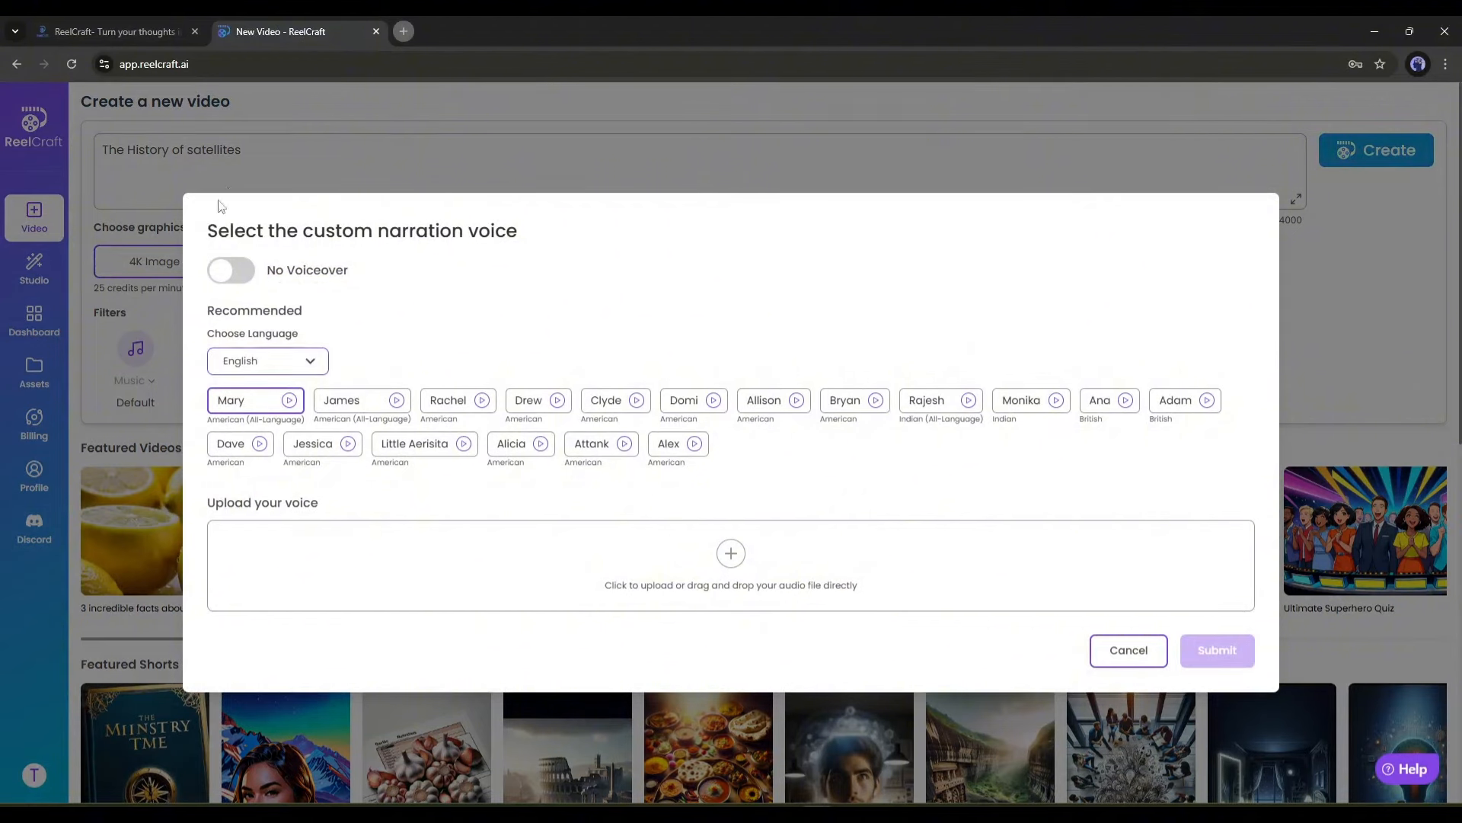
{"action": "left_click", "coordinate": [311, 363]}
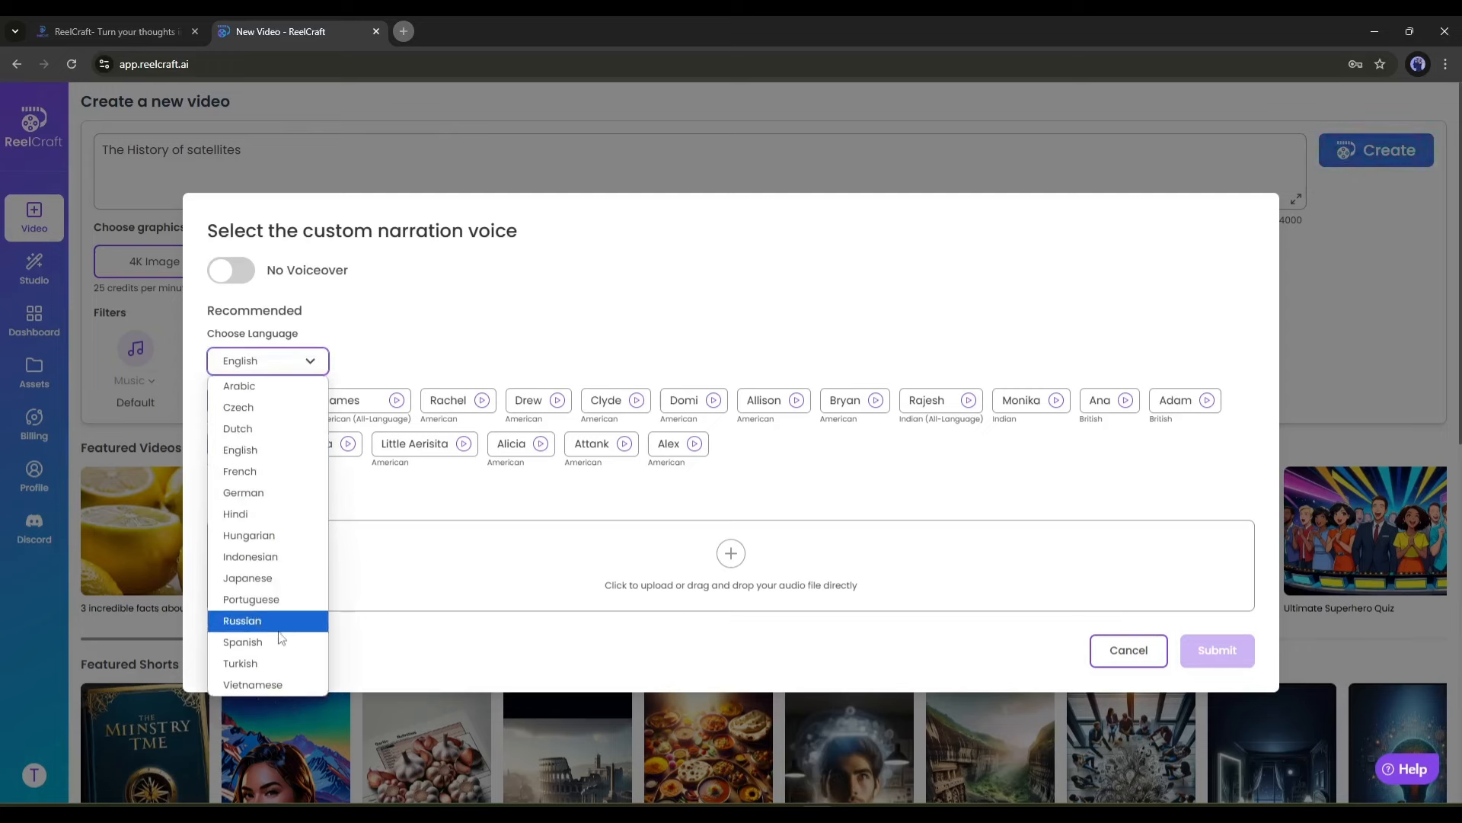
{"action": "left_click", "coordinate": [290, 453]}
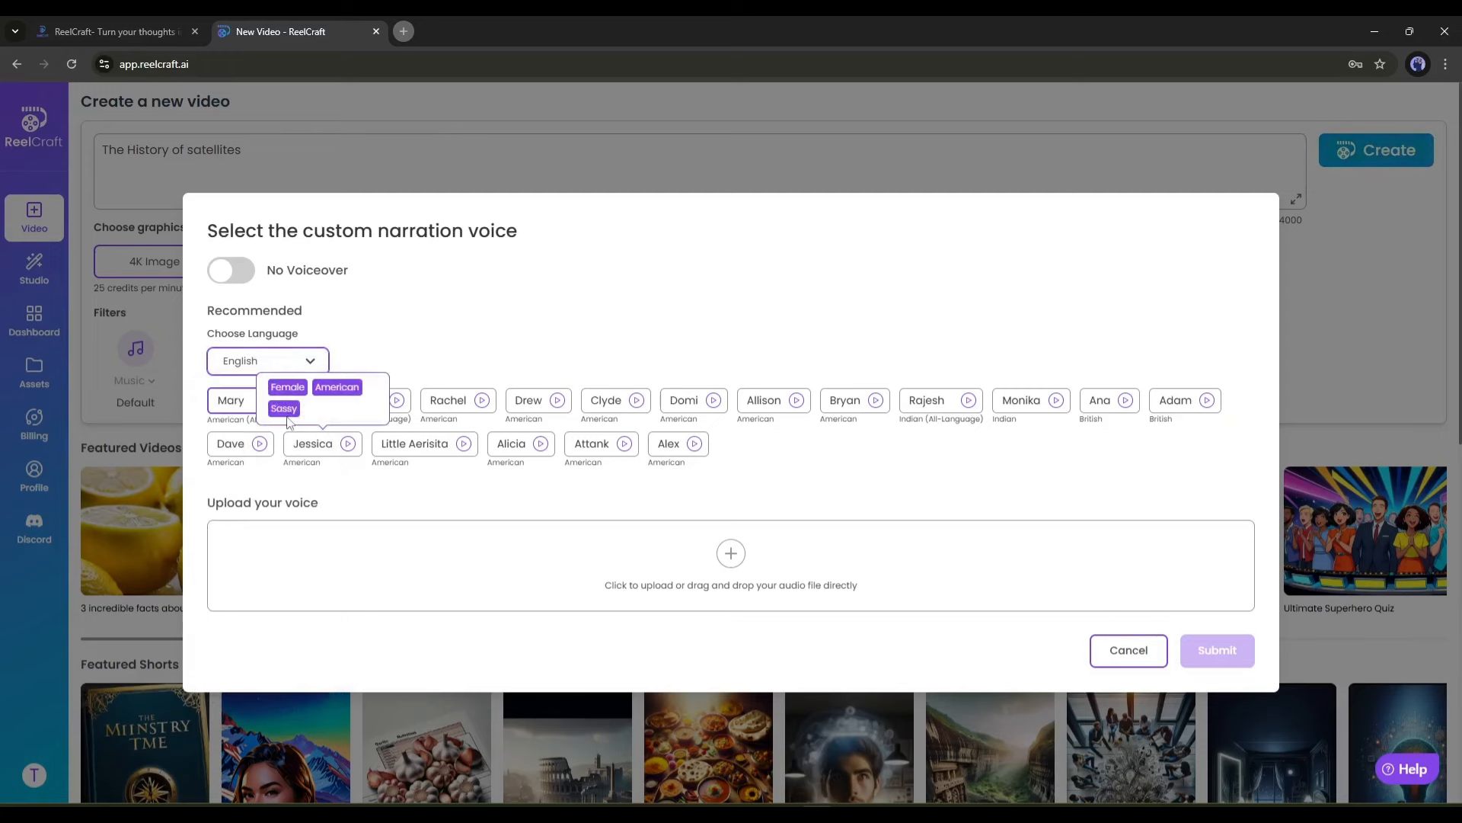
{"action": "left_click", "coordinate": [290, 401]}
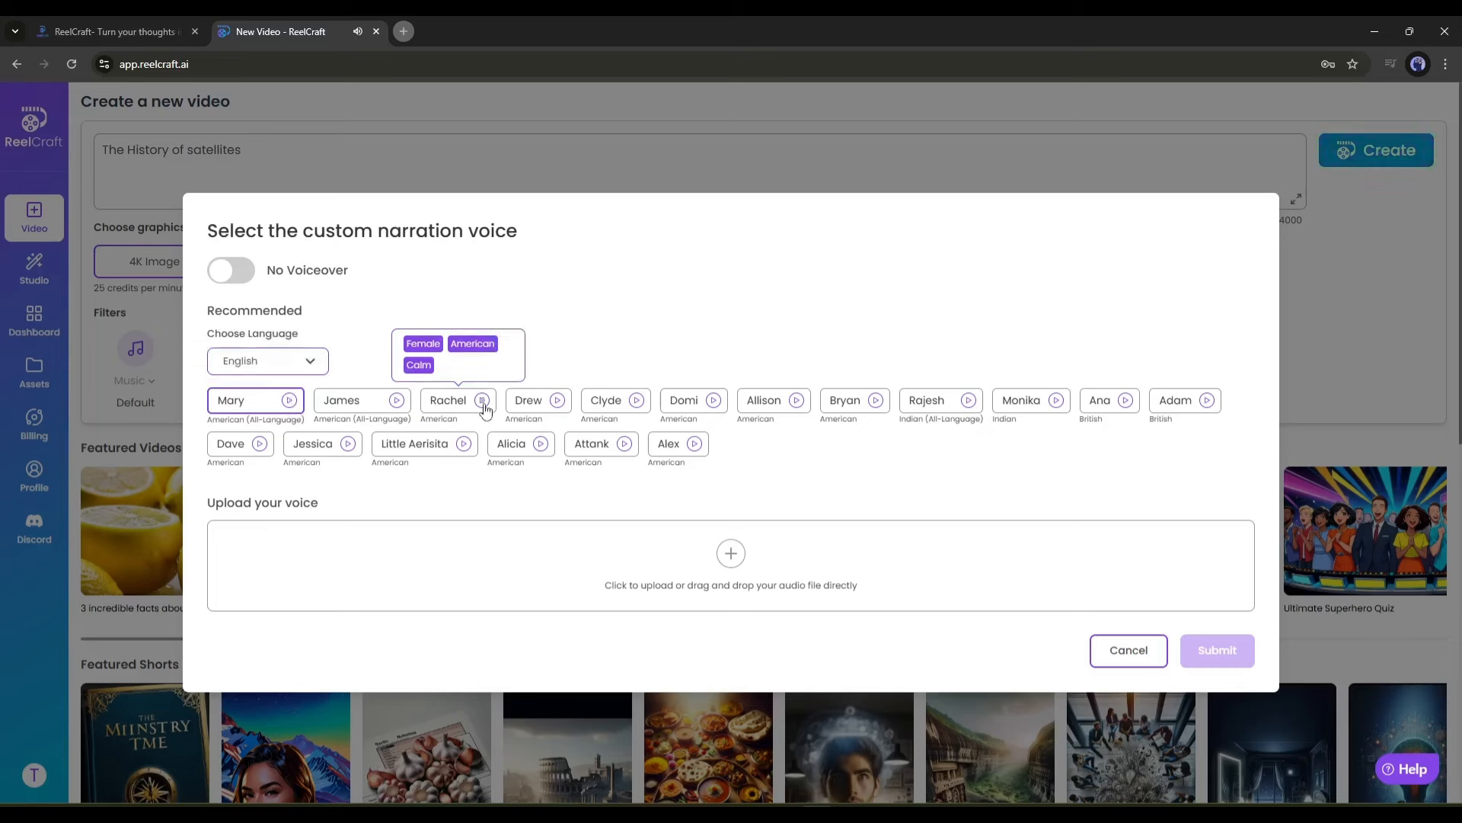
{"action": "left_click", "coordinate": [529, 453]}
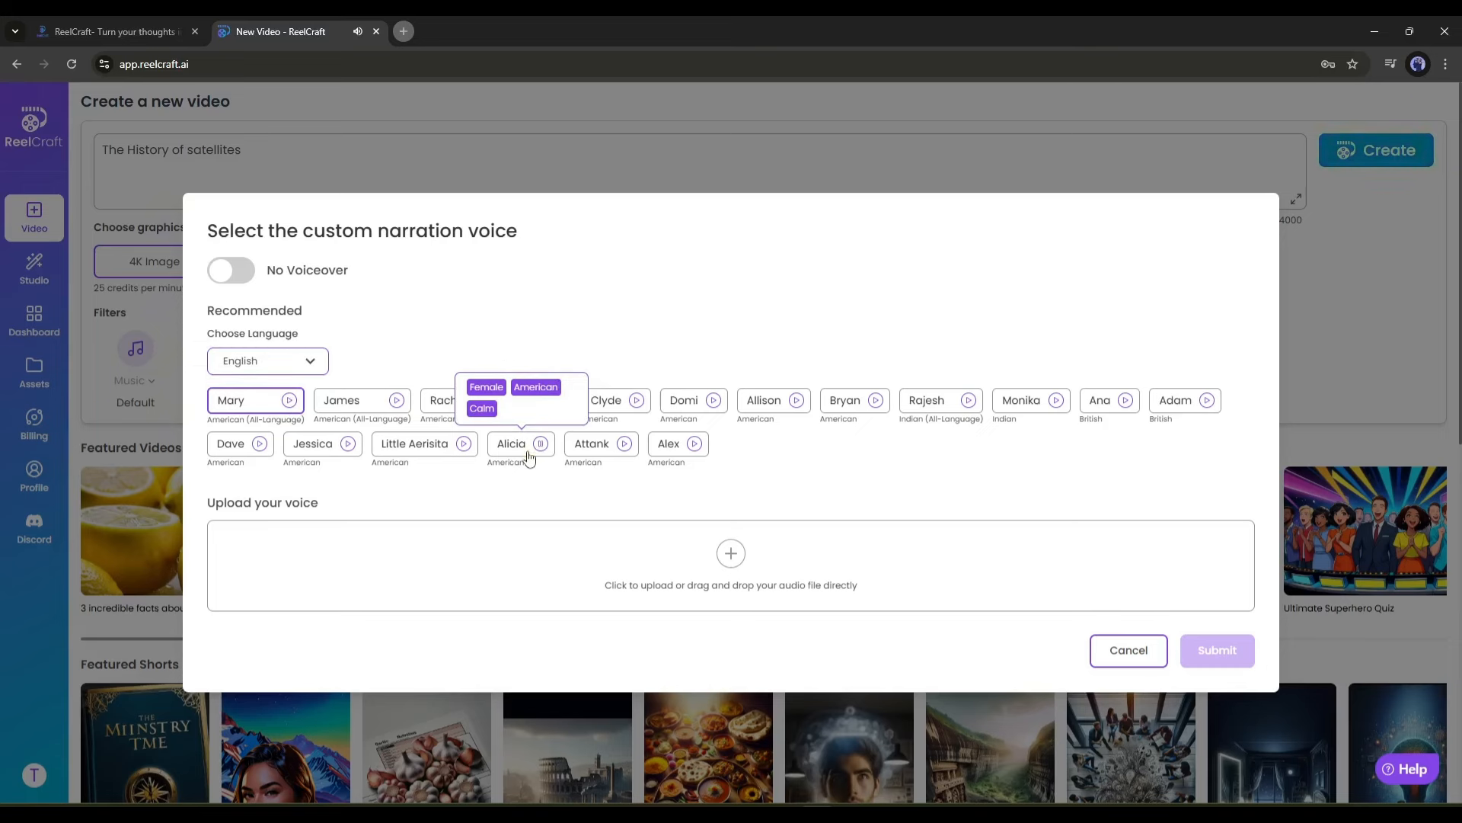
{"action": "left_click", "coordinate": [435, 400]}
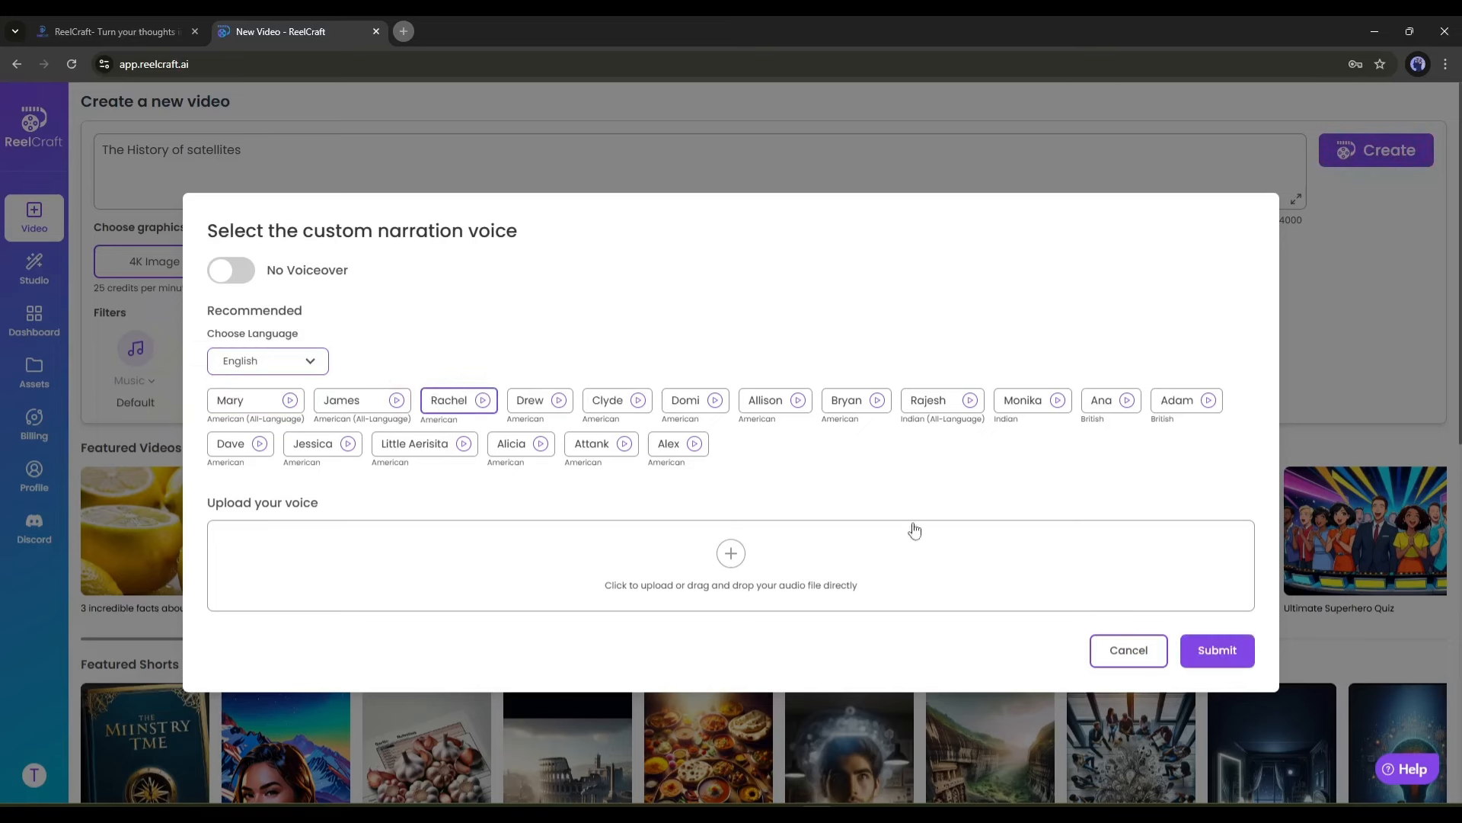
{"action": "left_click", "coordinate": [1217, 648]}
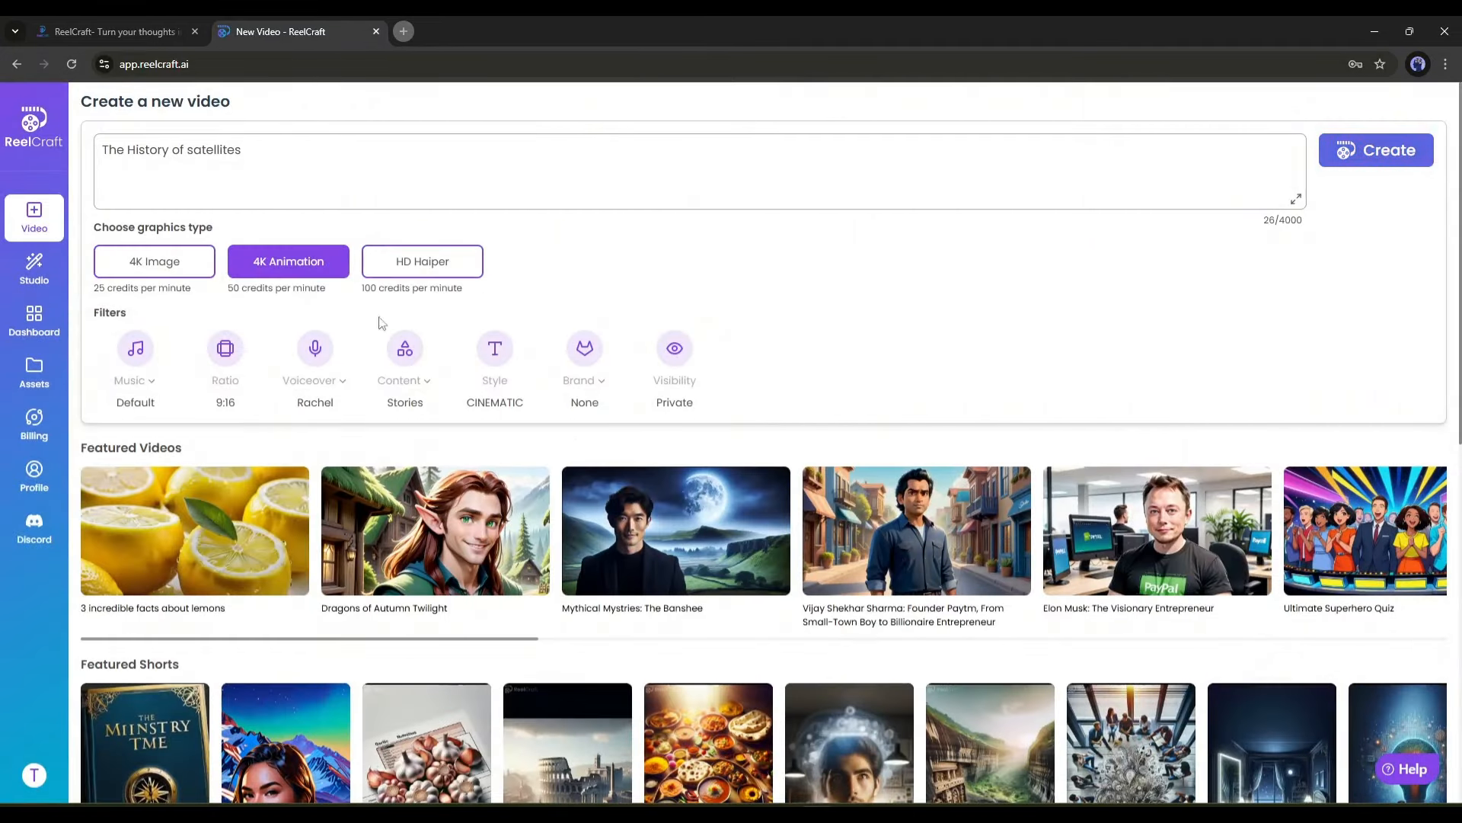
Step: Set the video's content type to Historical and its visual style to Cartoon
{"action": "left_click", "coordinate": [415, 361]}
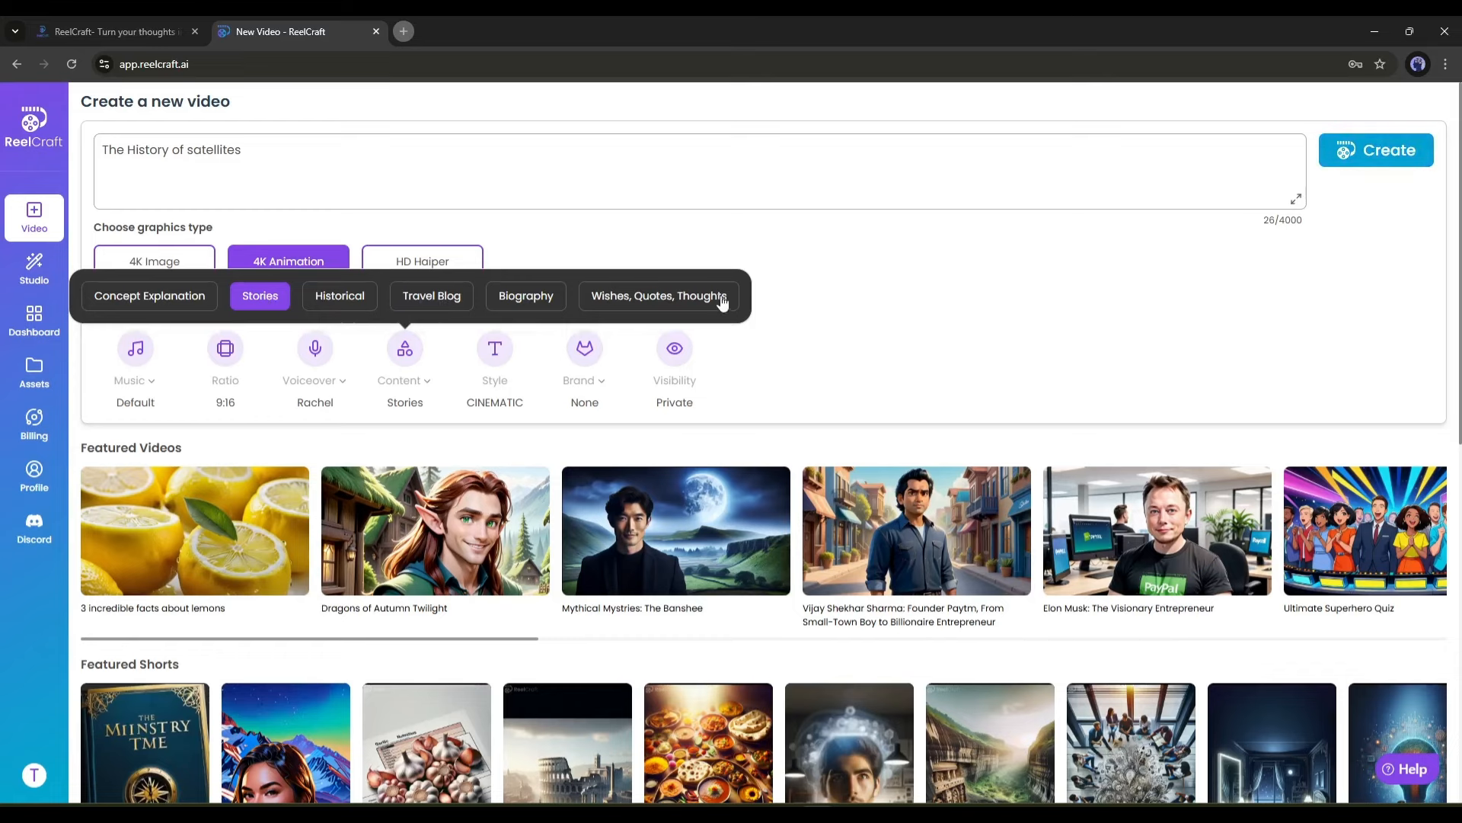
{"action": "left_click", "coordinate": [338, 297]}
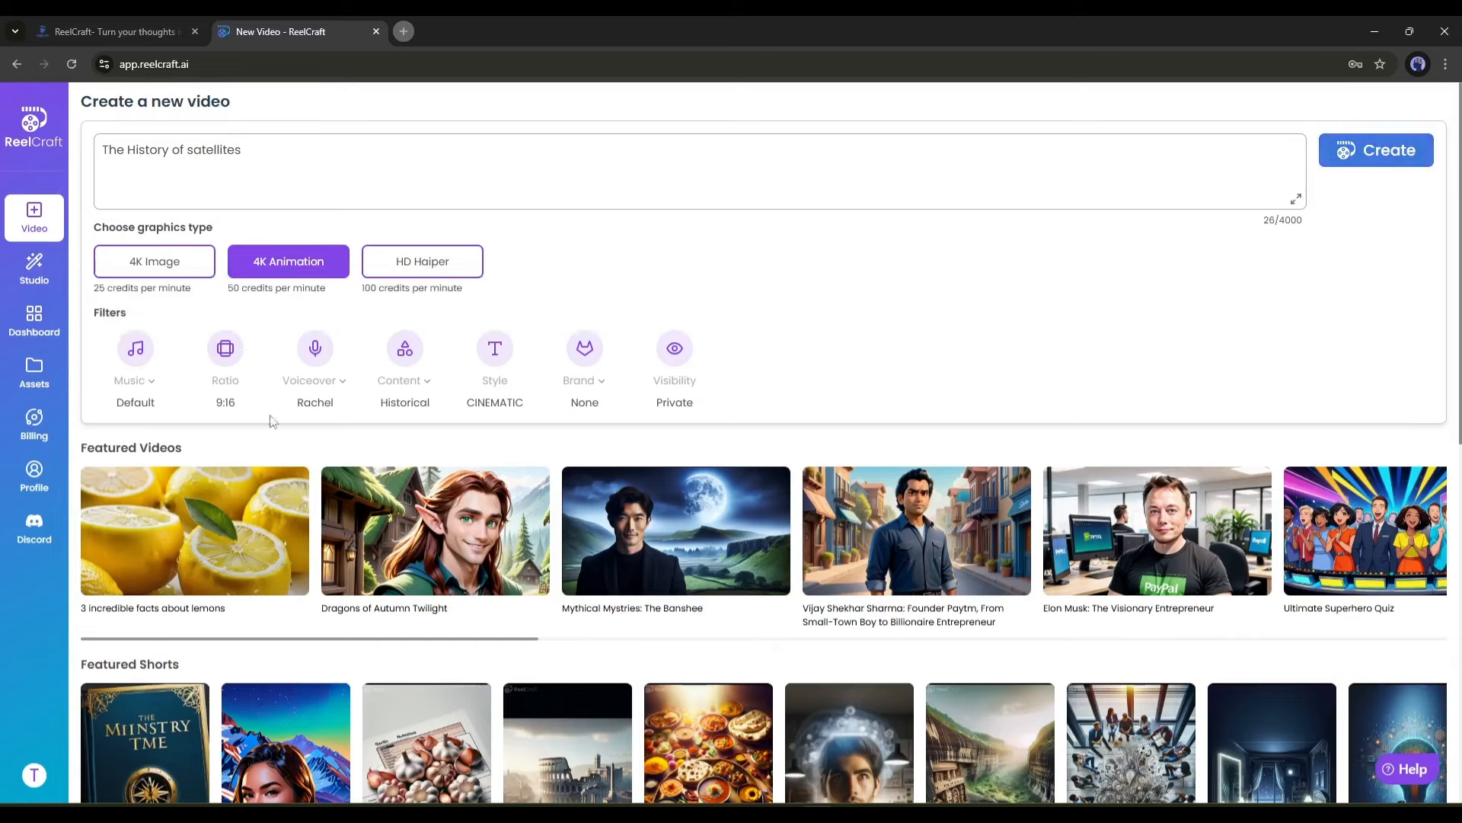
{"action": "left_click", "coordinate": [506, 377]}
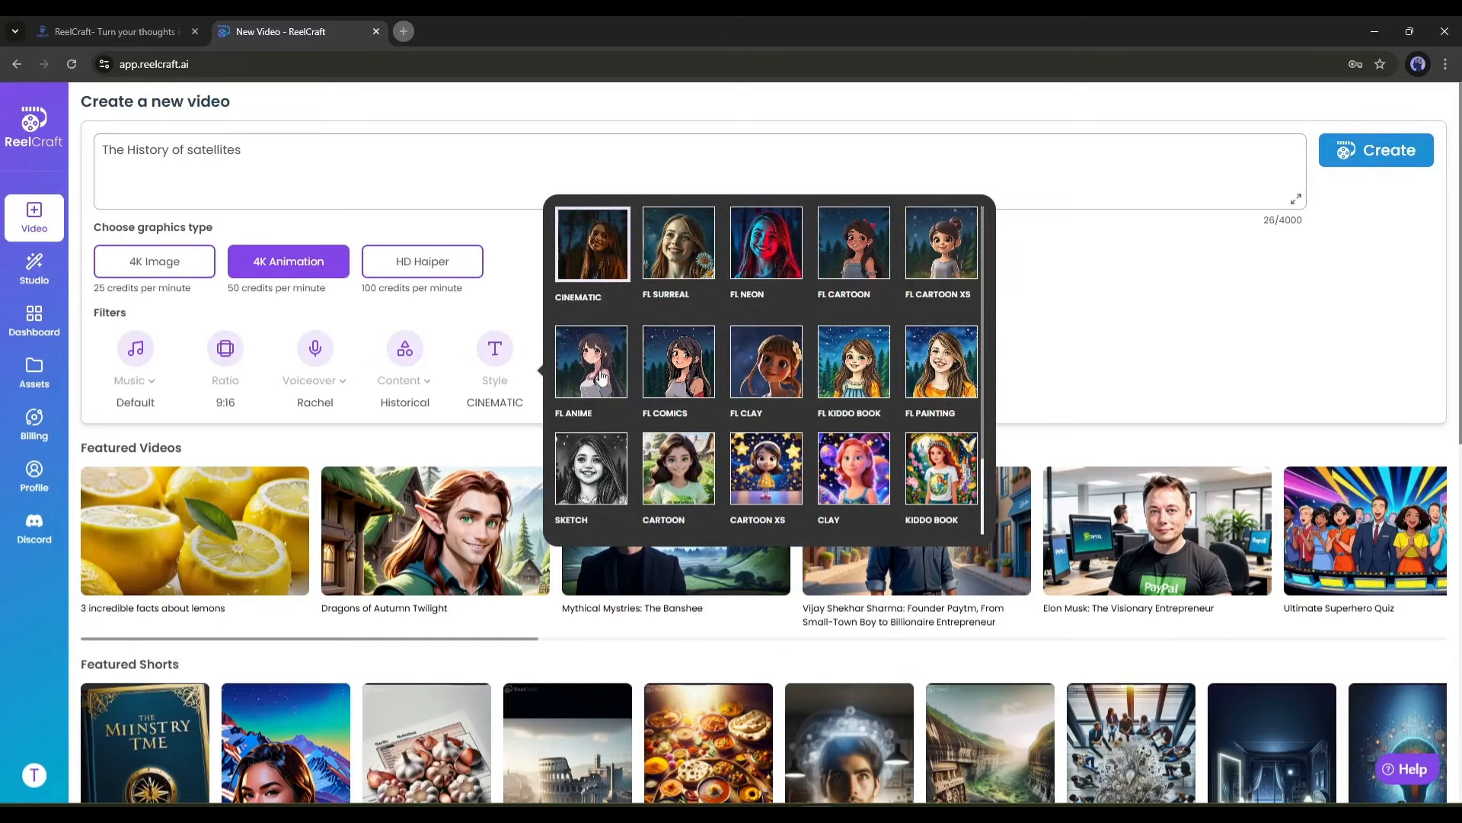
{"action": "left_click", "coordinate": [705, 480]}
{"action": "scroll", "coordinate": [566, 253], "scroll_direction": "down", "scroll_amount": 1}
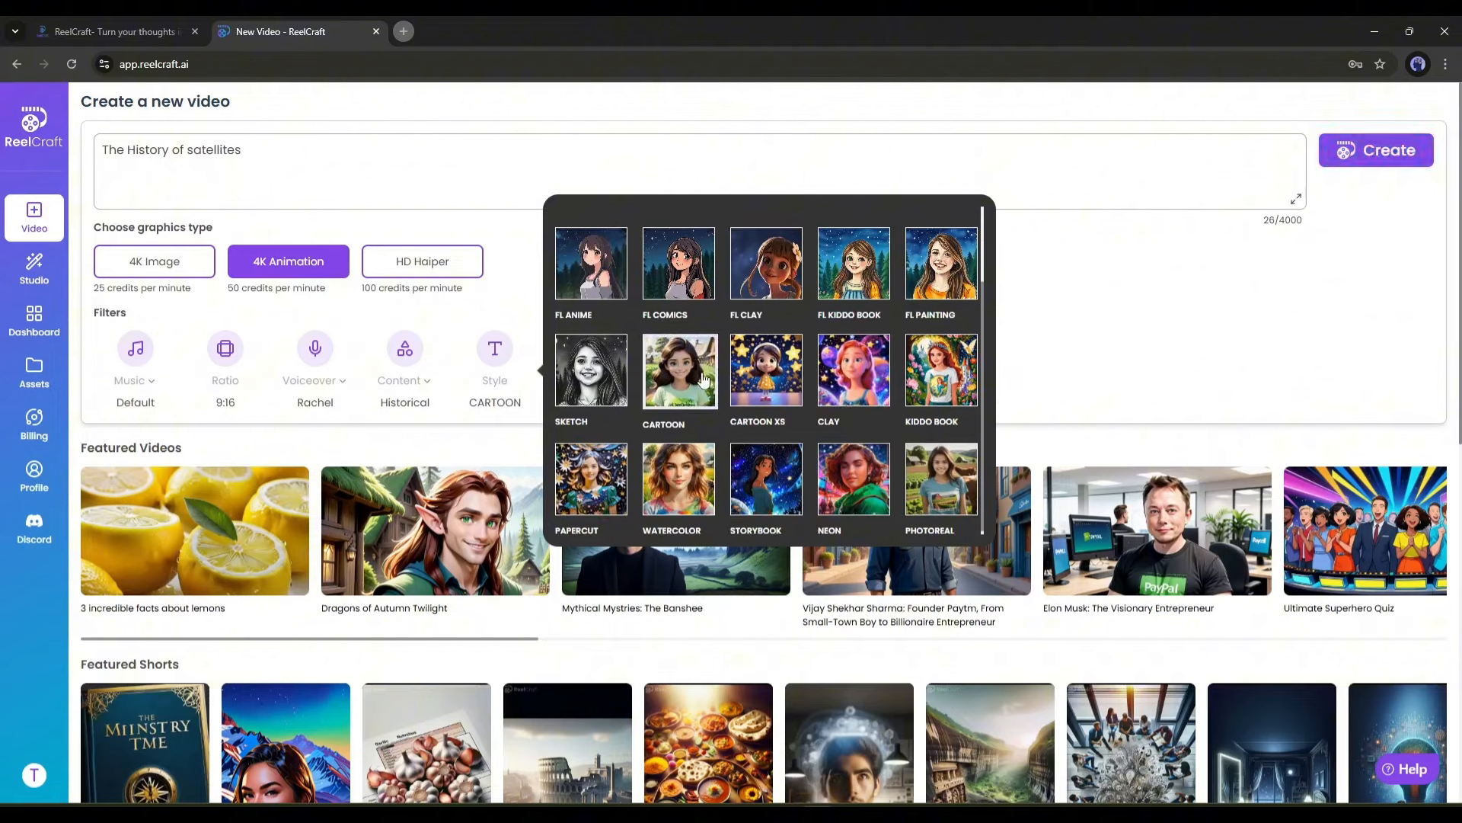
Step: Add and save a brand configuration named AI Lokcup with an uploaded signature image as its logo
{"action": "mouse_move", "coordinate": [594, 351]}
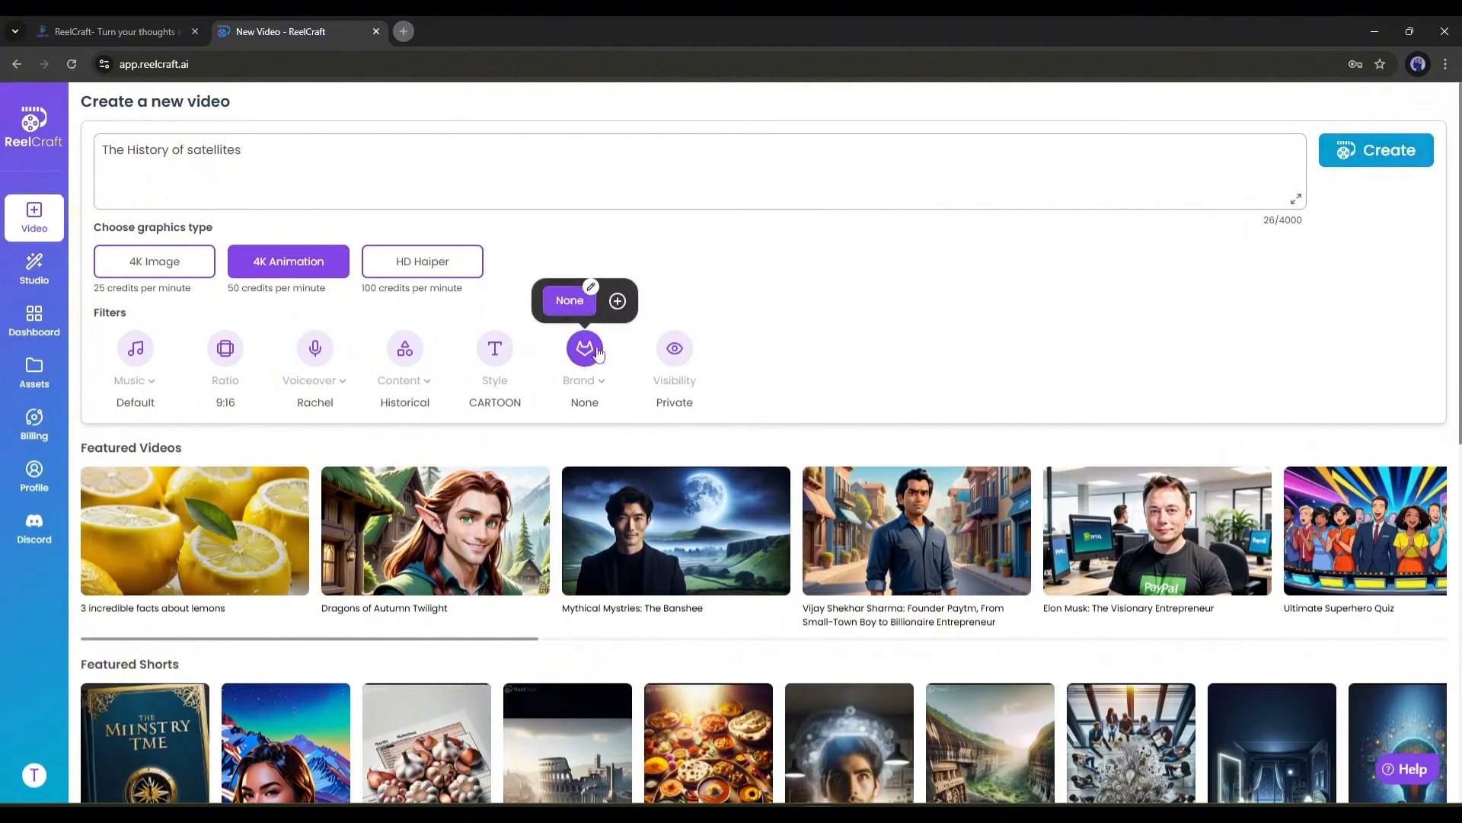
{"action": "left_click", "coordinate": [593, 289]}
{"action": "left_click", "coordinate": [559, 294]}
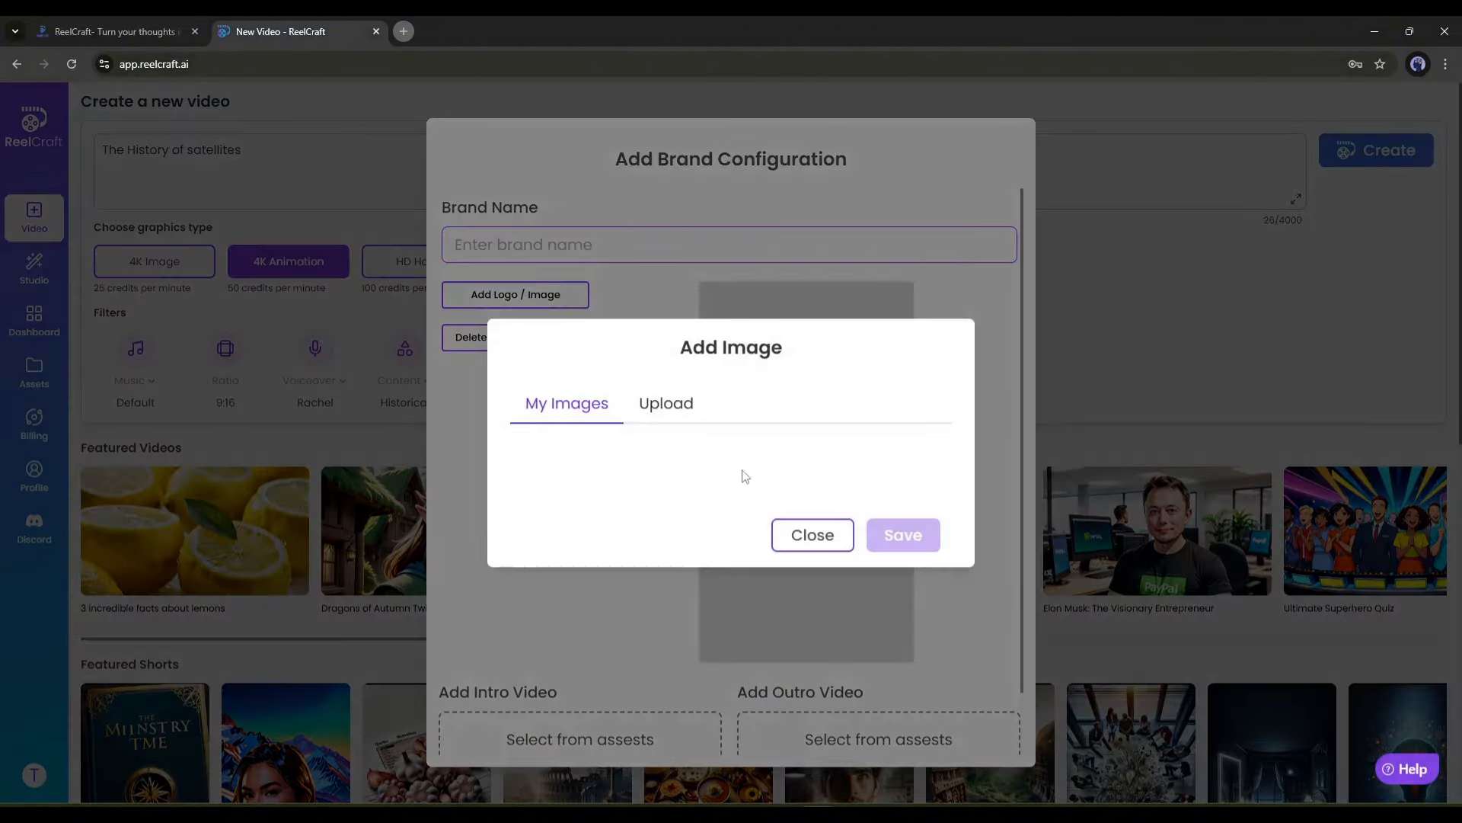
{"action": "left_click", "coordinate": [664, 394]}
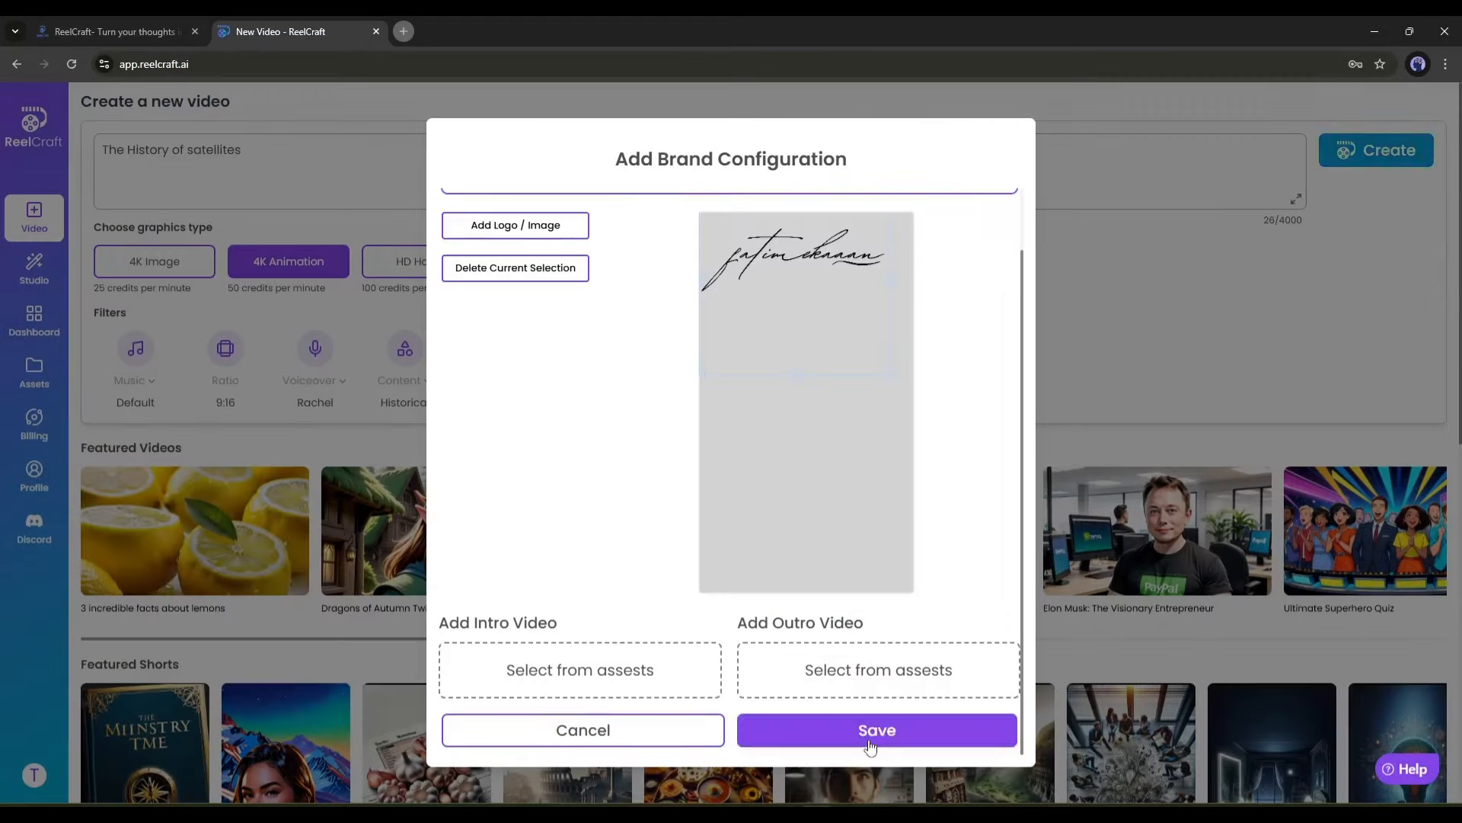
{"action": "left_click", "coordinate": [870, 742]}
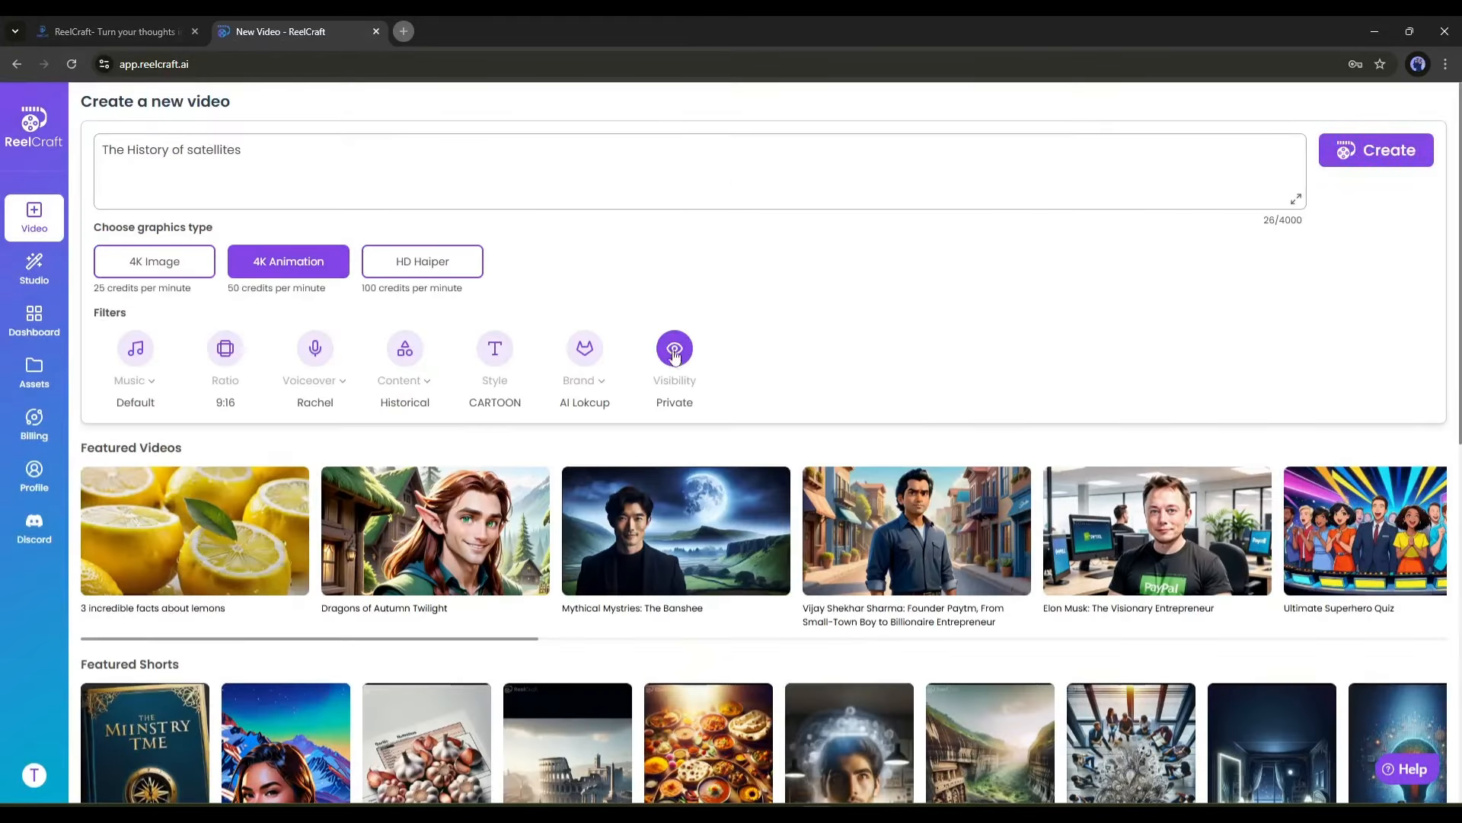
Step: Try Public visibility for the video and return it to Private
{"action": "mouse_move", "coordinate": [677, 355]}
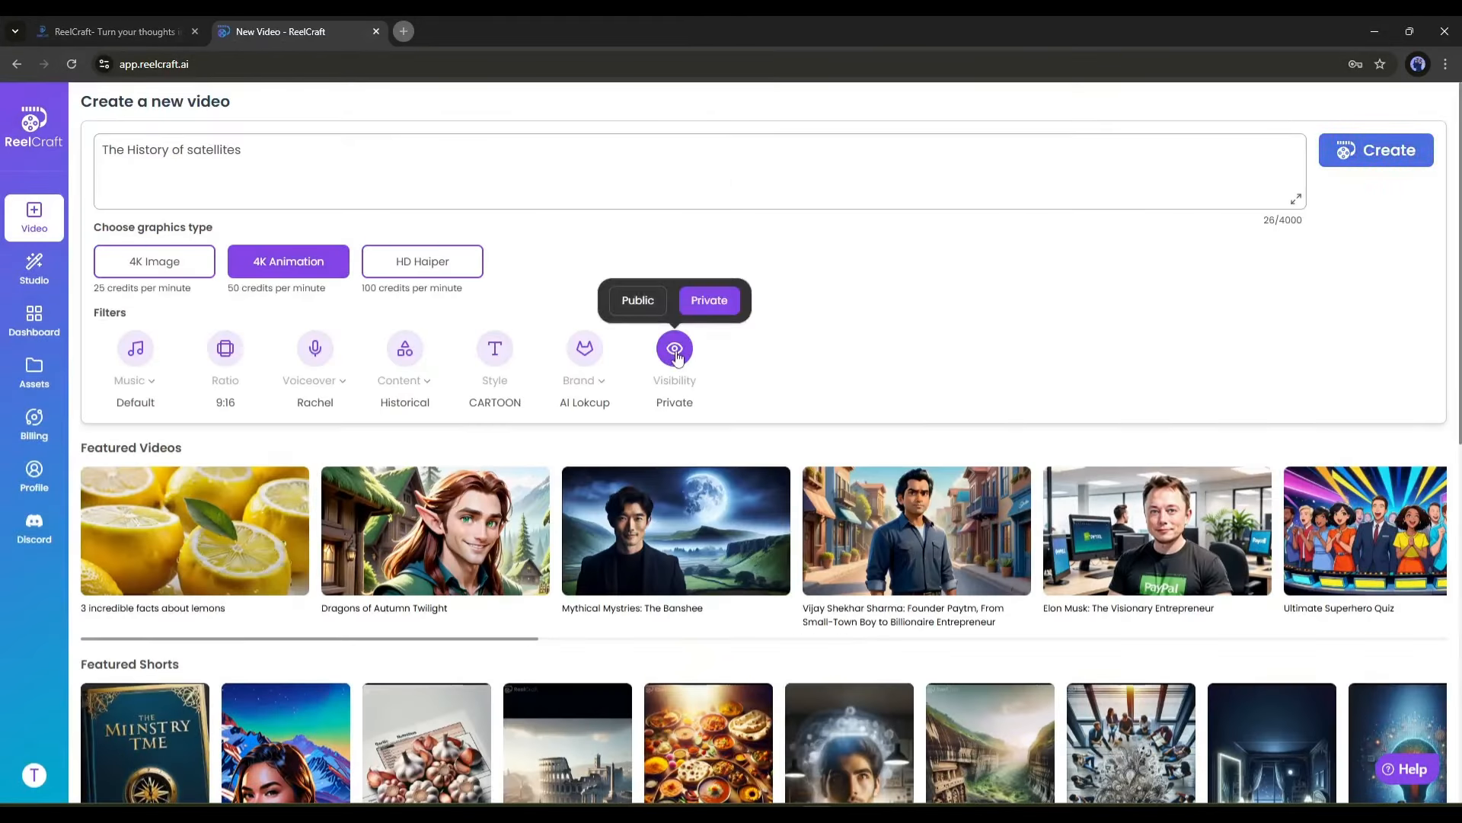
{"action": "left_click", "coordinate": [643, 302]}
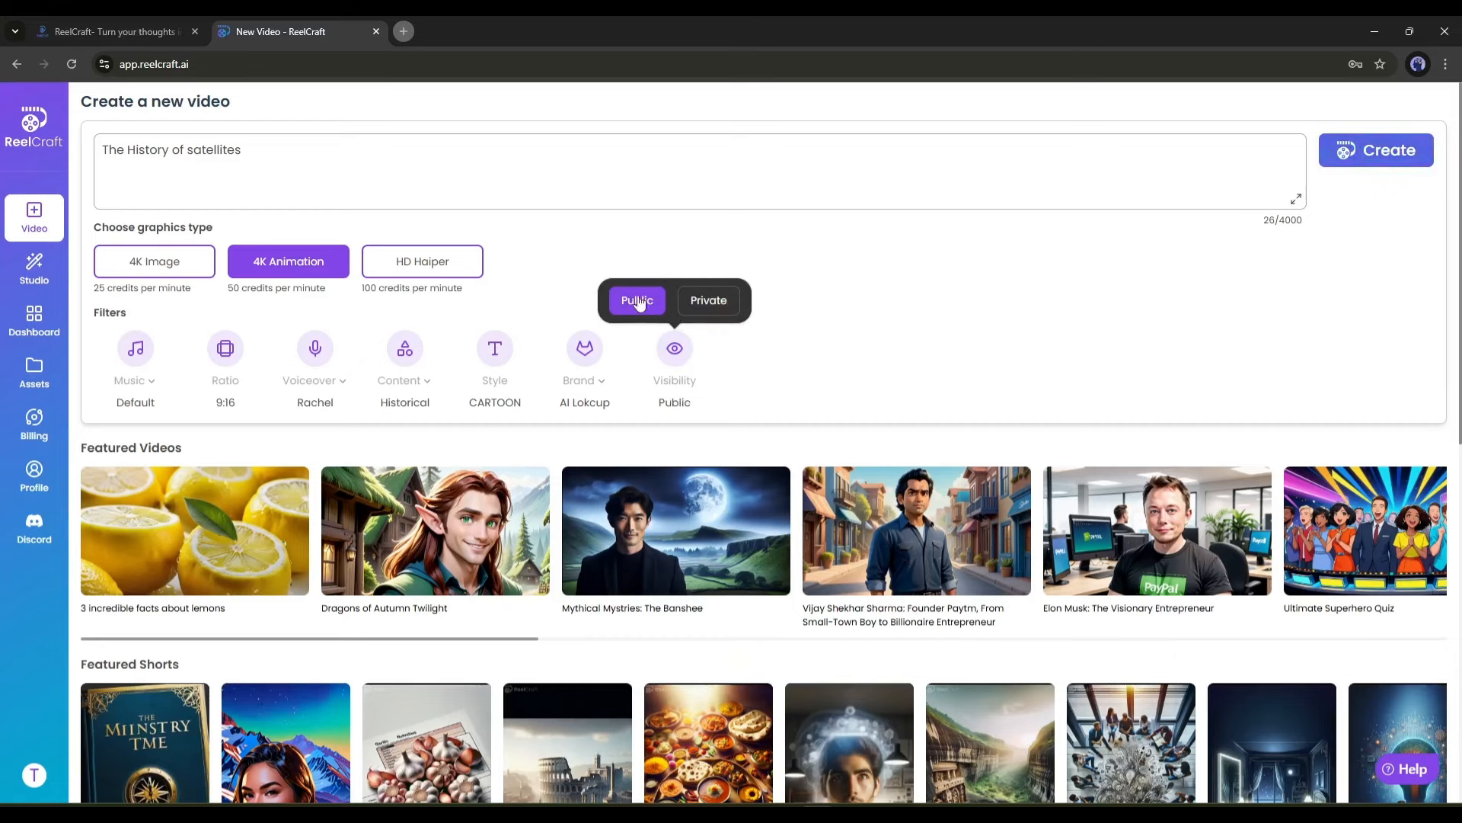
{"action": "left_click", "coordinate": [713, 305]}
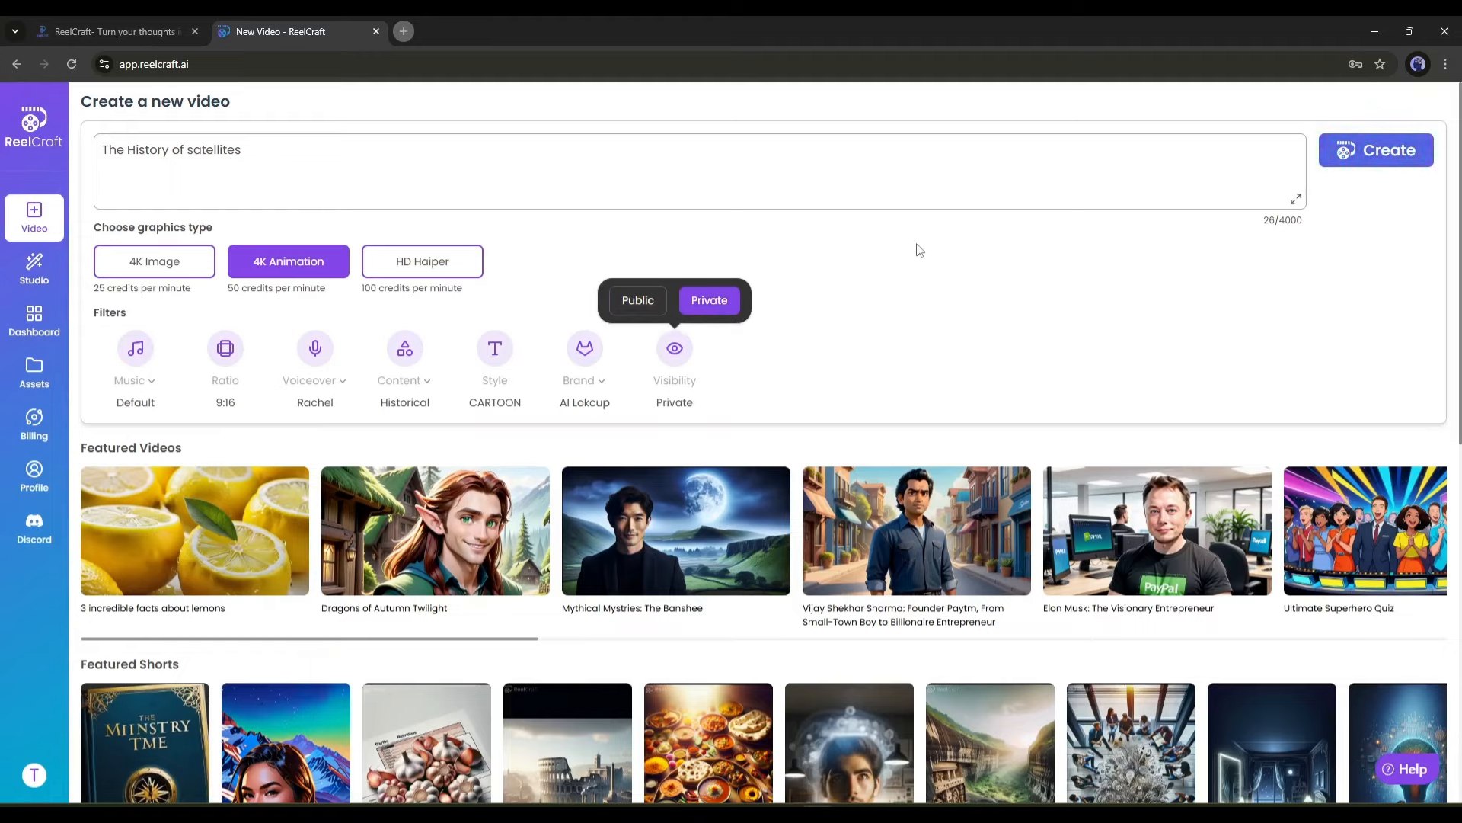
Step: Create the video with the Cartoon style, Historical content and the prompt type "Transform the given idea into a script"
{"action": "left_click", "coordinate": [1363, 152]}
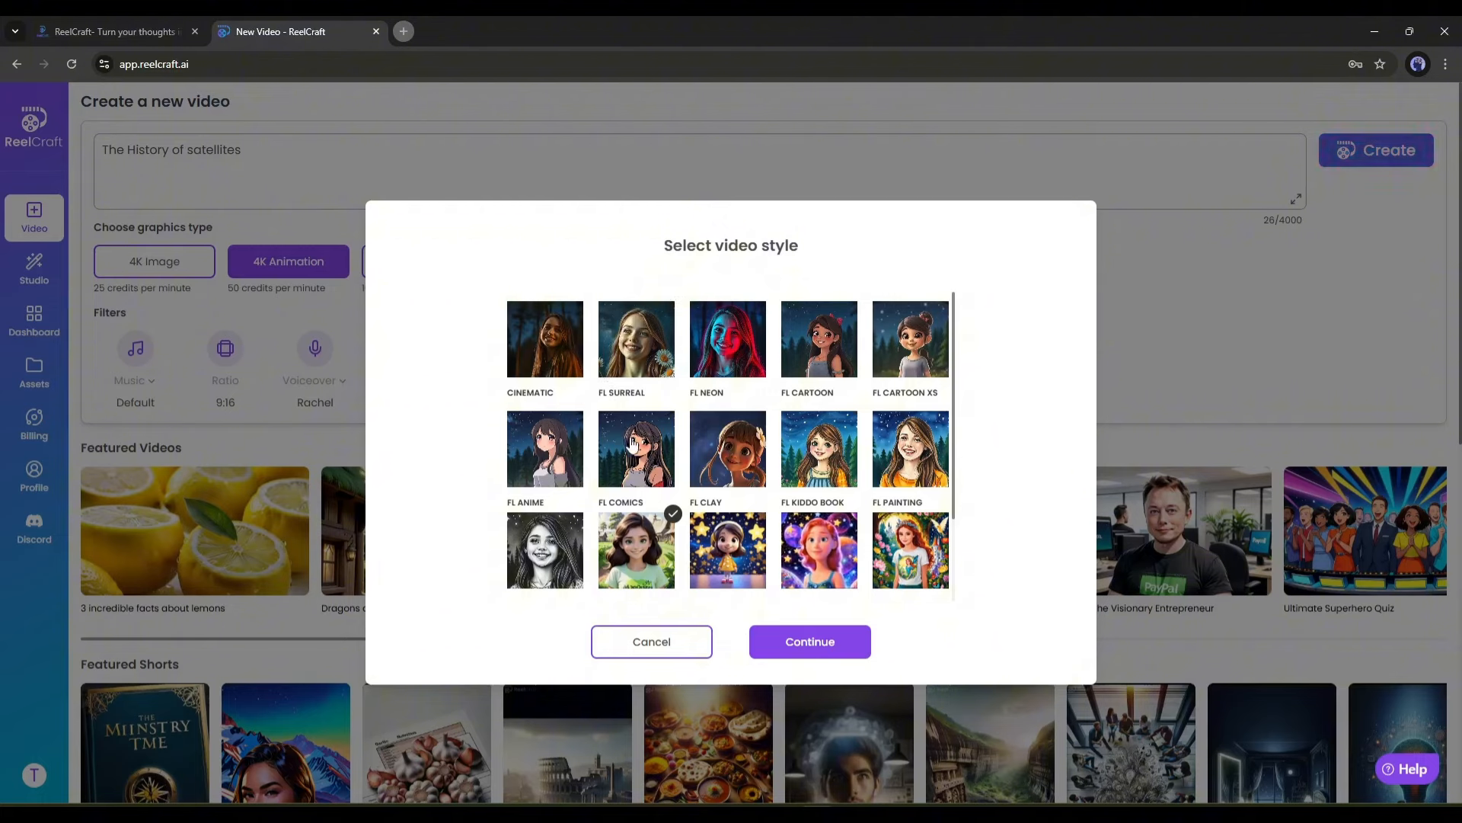
{"action": "scroll", "coordinate": [640, 485], "scroll_direction": "down", "scroll_amount": 2}
{"action": "left_click", "coordinate": [811, 642]}
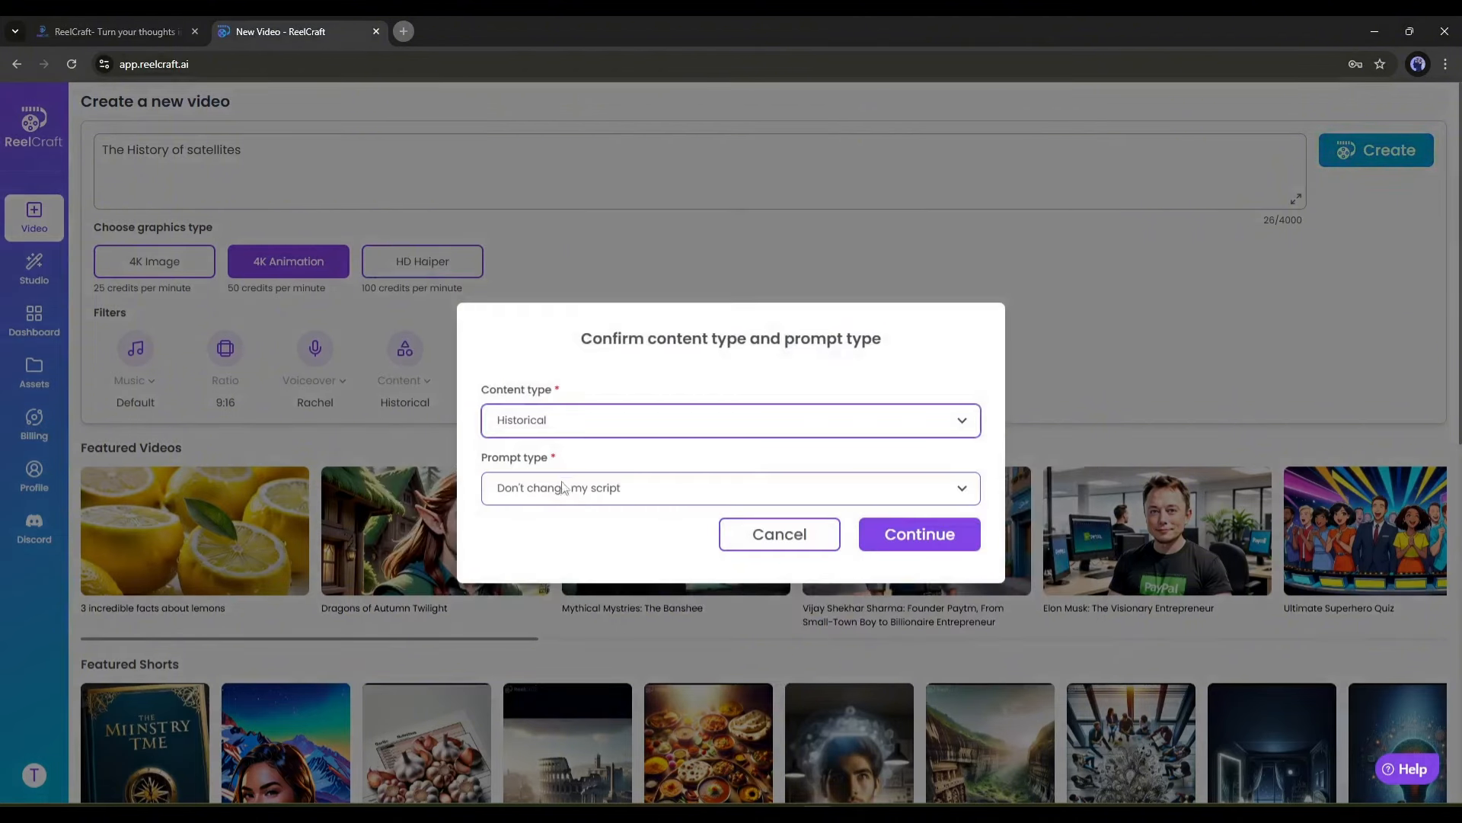
{"action": "left_click", "coordinate": [618, 497]}
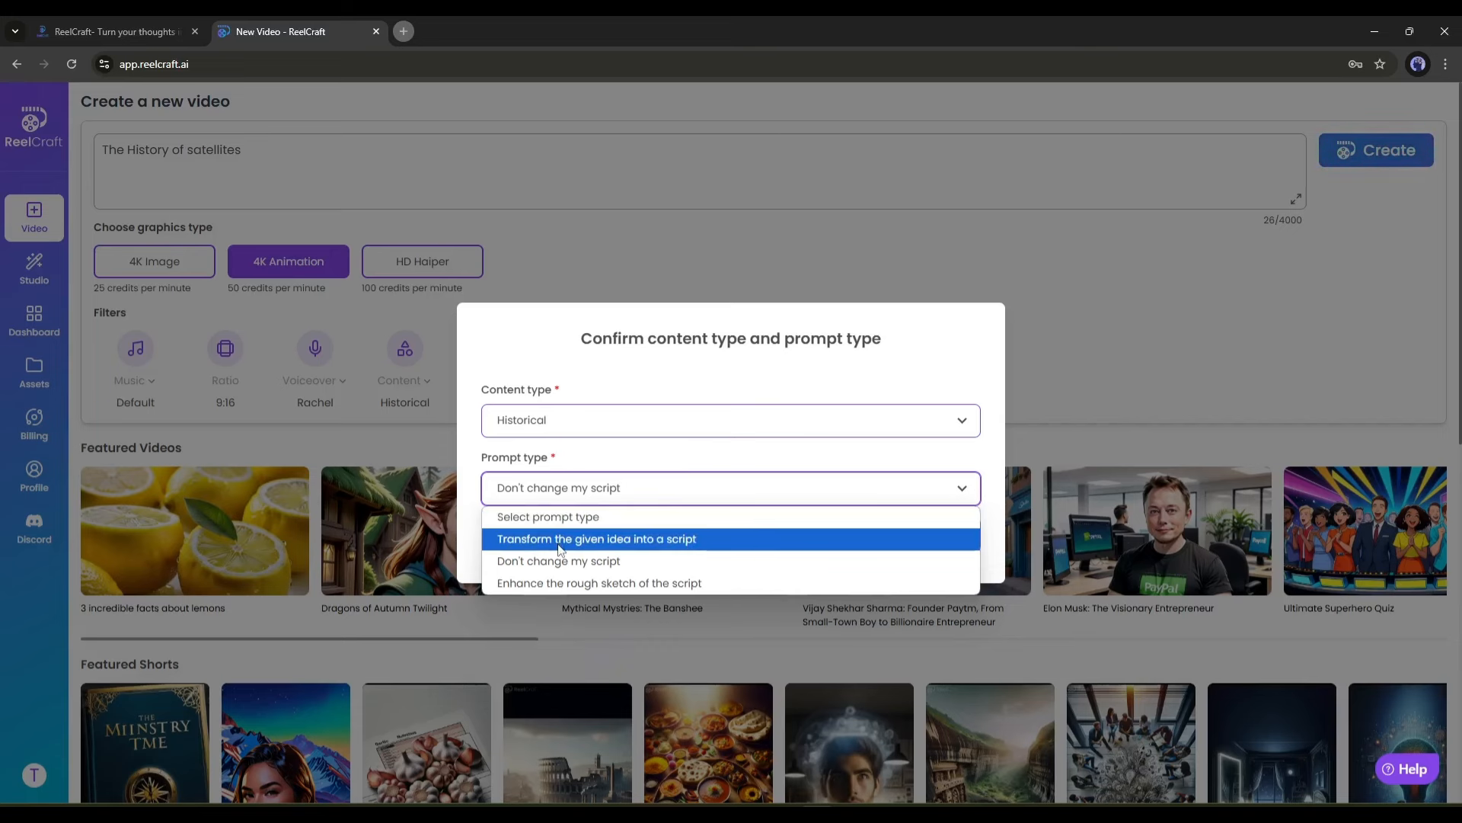
{"action": "left_click", "coordinate": [606, 545]}
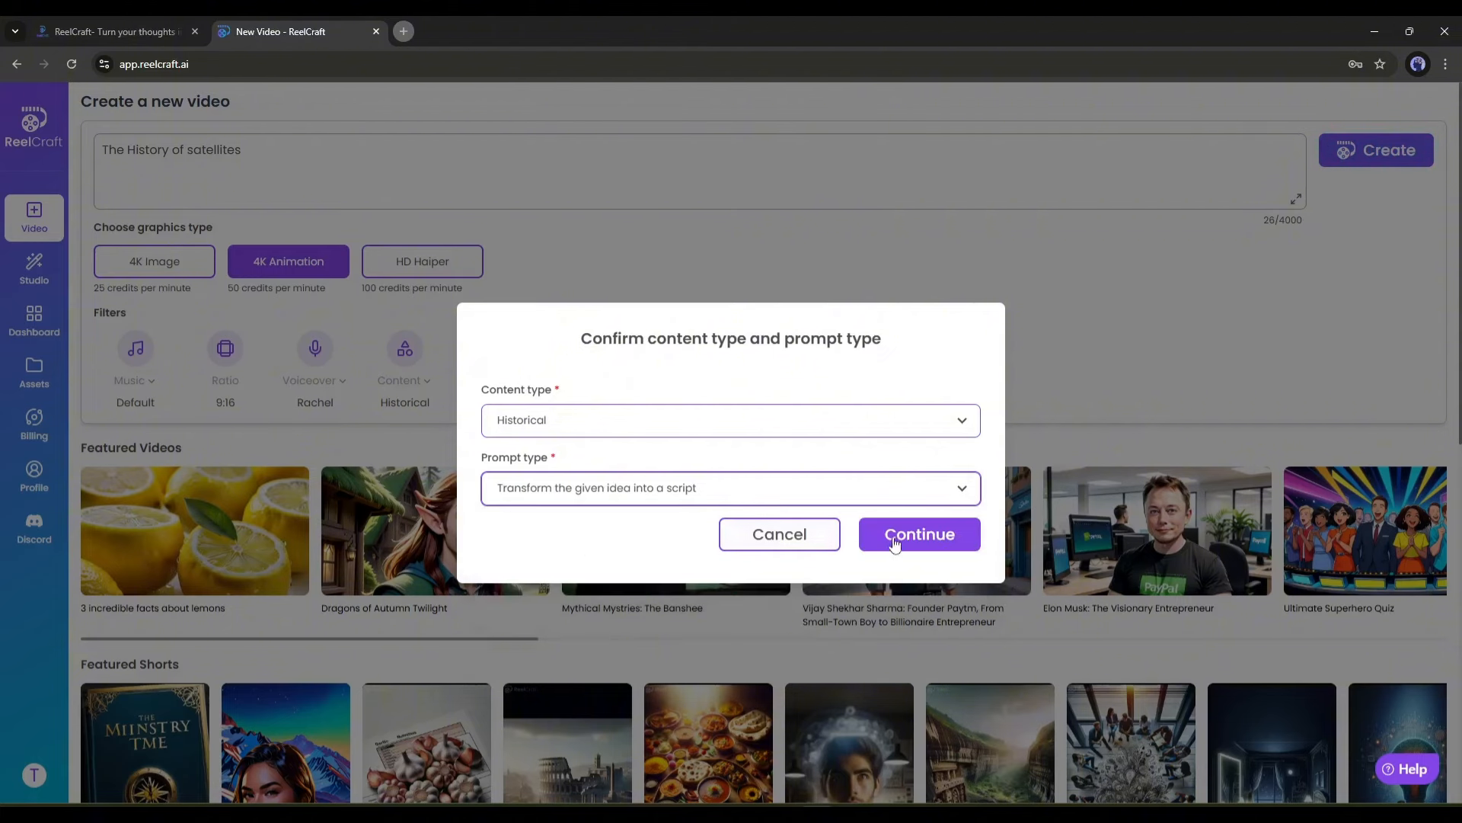
{"action": "left_click", "coordinate": [926, 547]}
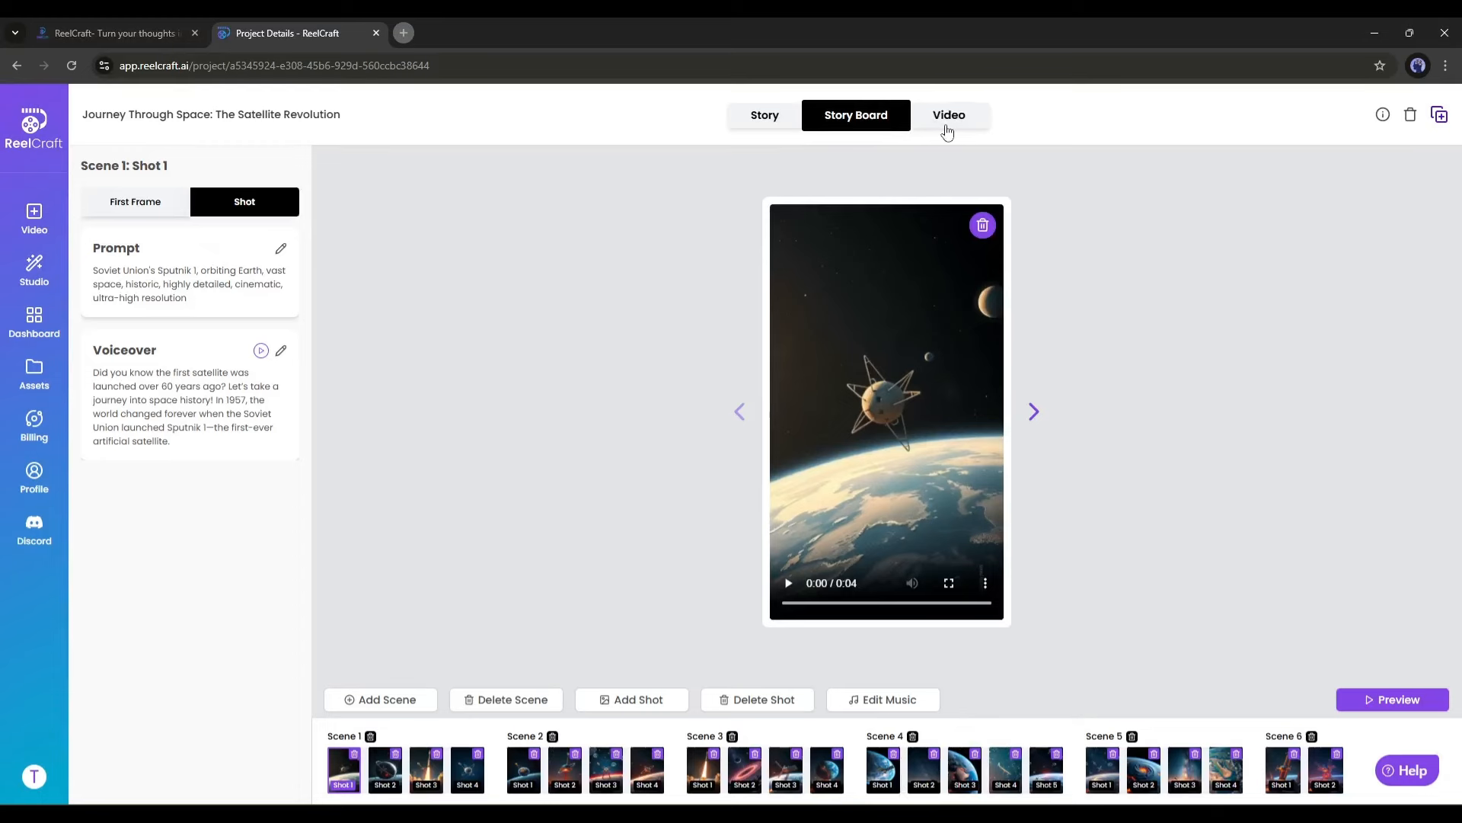
Step: Play a preview of the generated satellite video and stop the playback
{"action": "left_click", "coordinate": [948, 122]}
{"action": "left_click", "coordinate": [767, 431]}
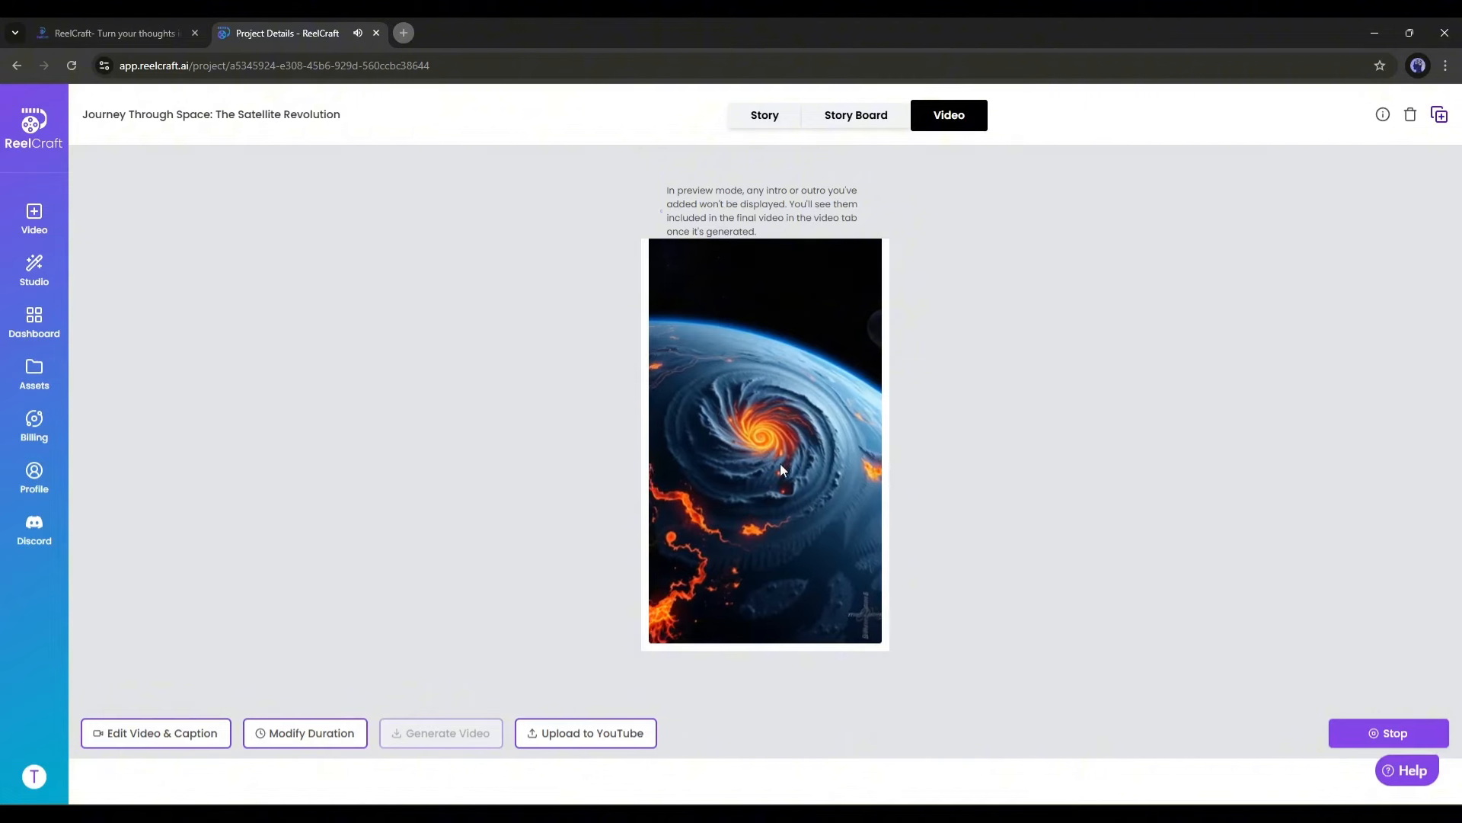
{"action": "left_click", "coordinate": [1368, 733]}
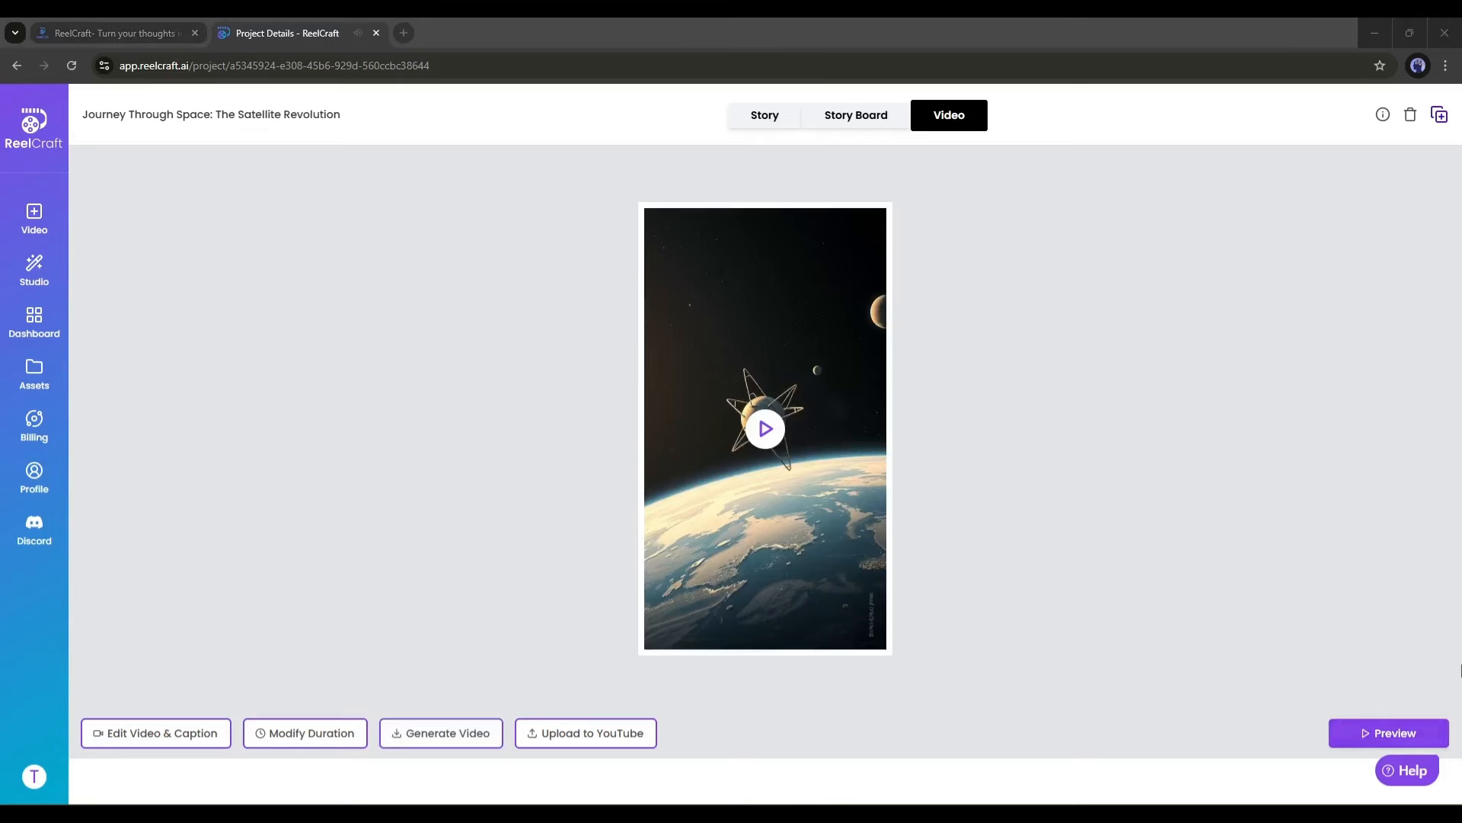
{"action": "left_click", "coordinate": [952, 418]}
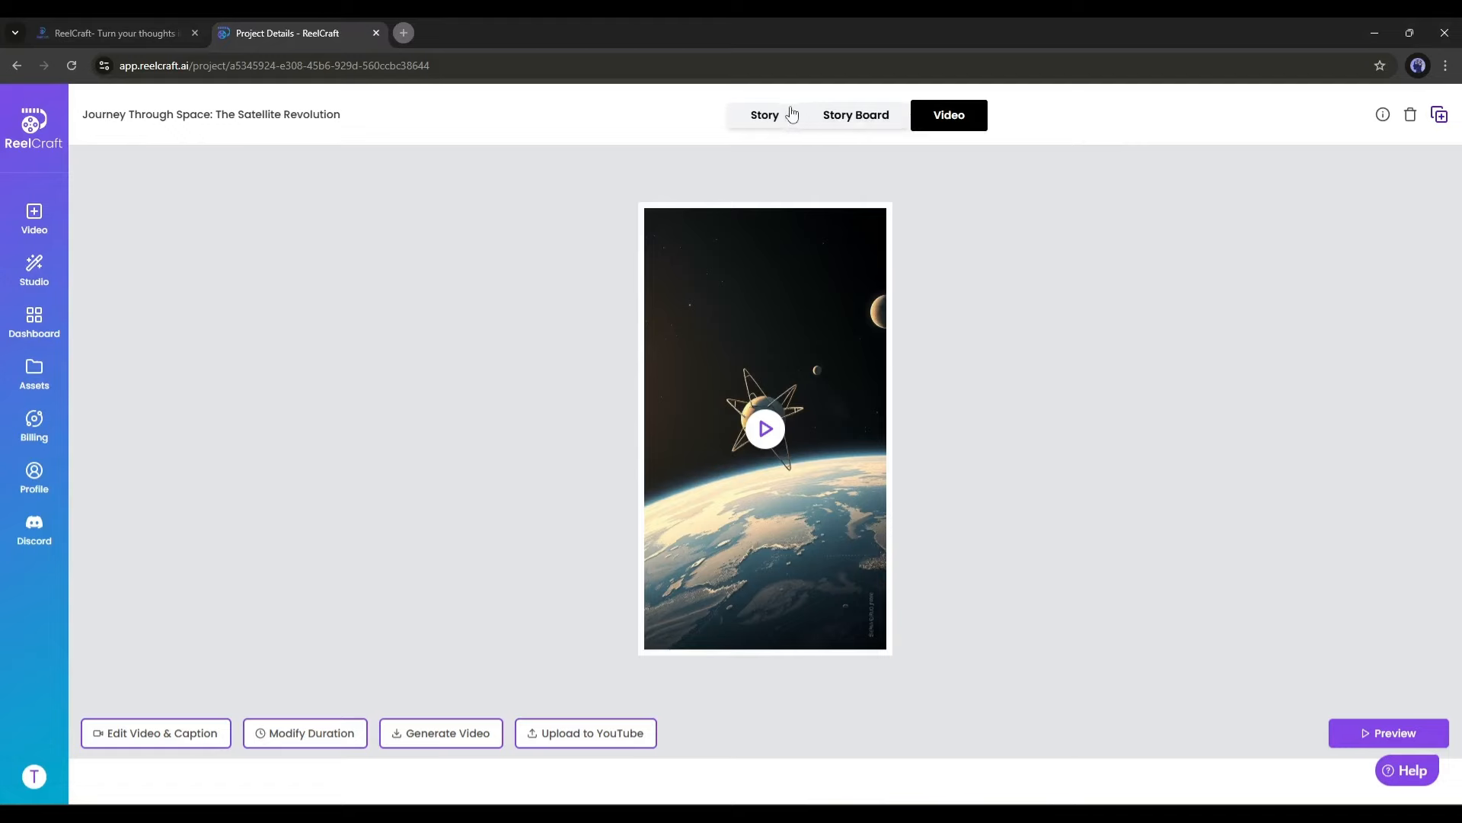
Step: Look through the project's storyboard and video views, and highlight the full story text for reading
{"action": "left_click", "coordinate": [758, 114]}
{"action": "left_click", "coordinate": [886, 117]}
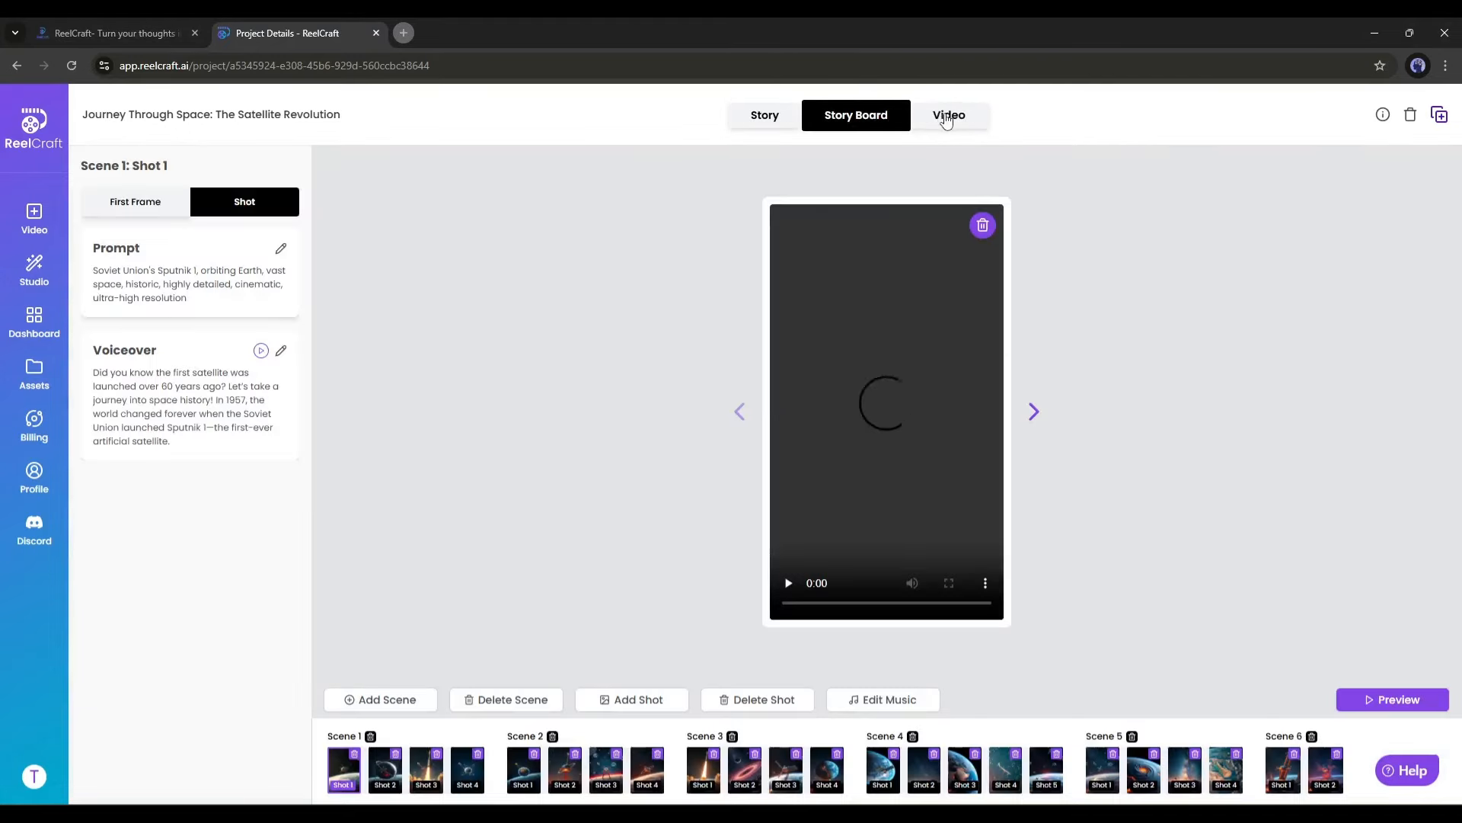
{"action": "left_click", "coordinate": [947, 118]}
{"action": "left_click", "coordinate": [736, 116]}
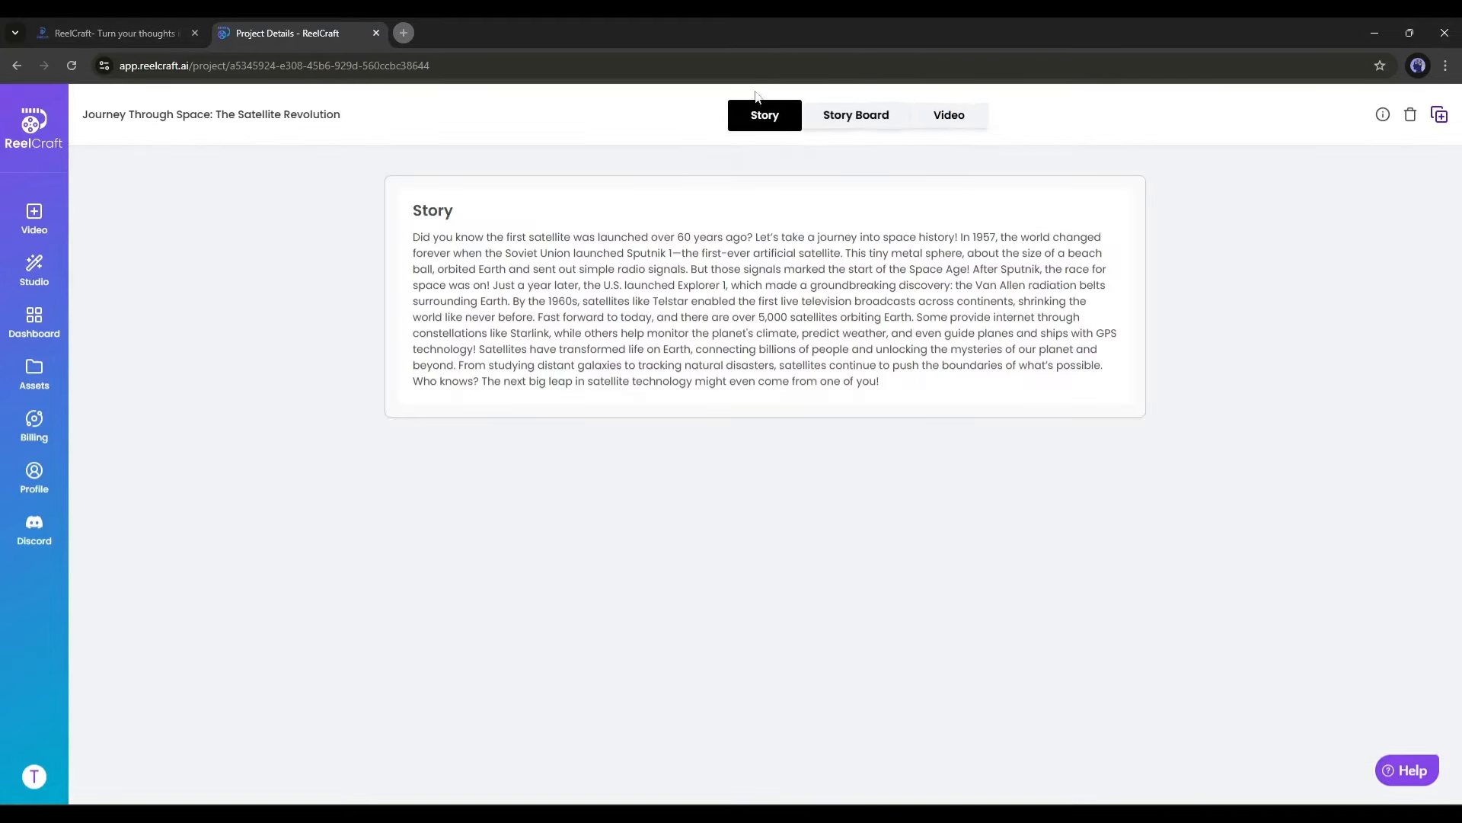
{"action": "left_click_drag", "start_coordinate": [587, 267], "coordinate": [911, 390]}
{"action": "left_click", "coordinate": [892, 365]}
{"action": "triple_click", "coordinate": [707, 296]}
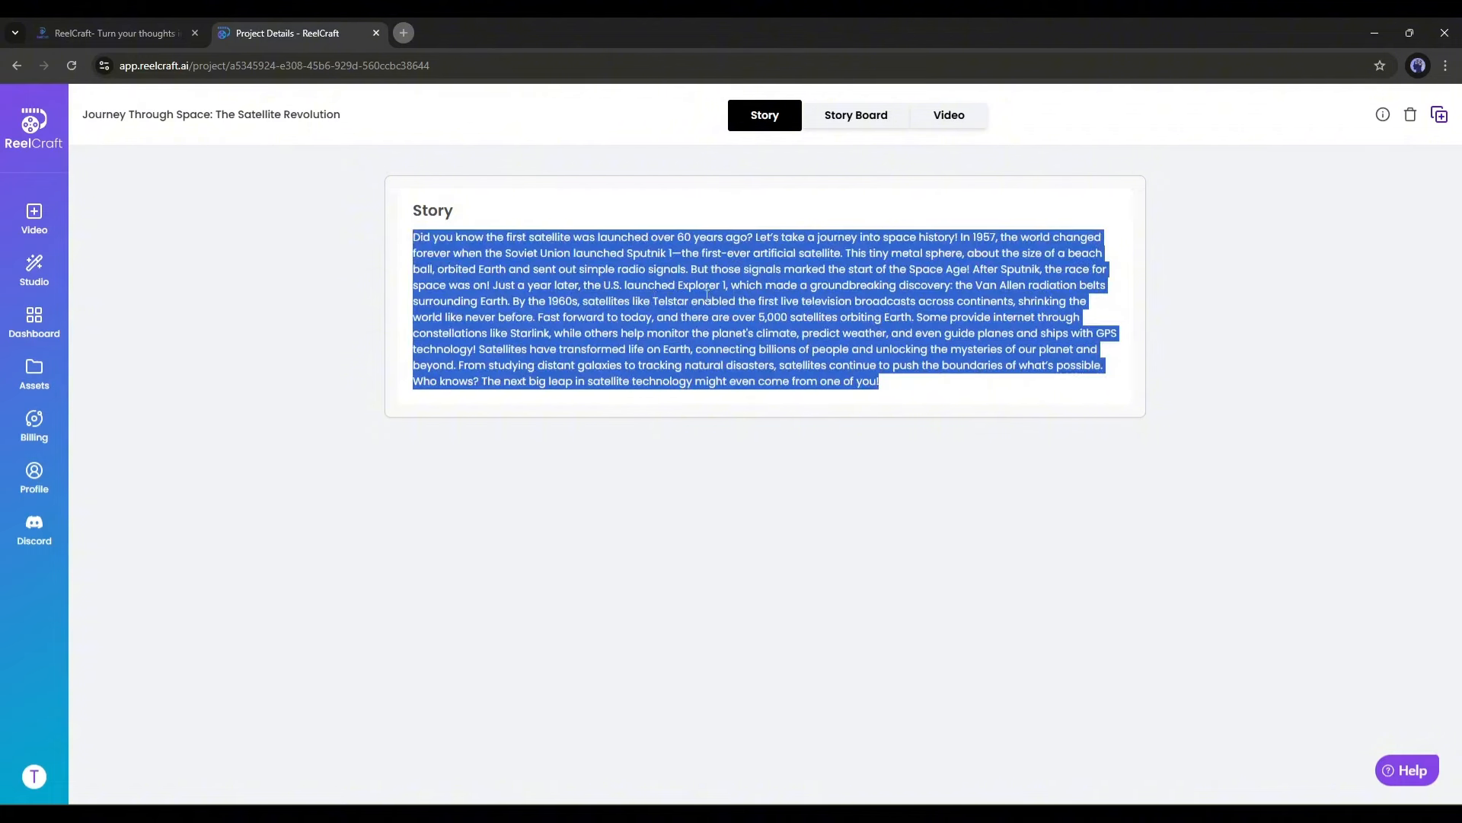
Step: Examine Scene 1 Shot 1 in the storyboard, comparing its first frame with the animated shot and reading its image prompt
{"action": "left_click", "coordinate": [888, 180]}
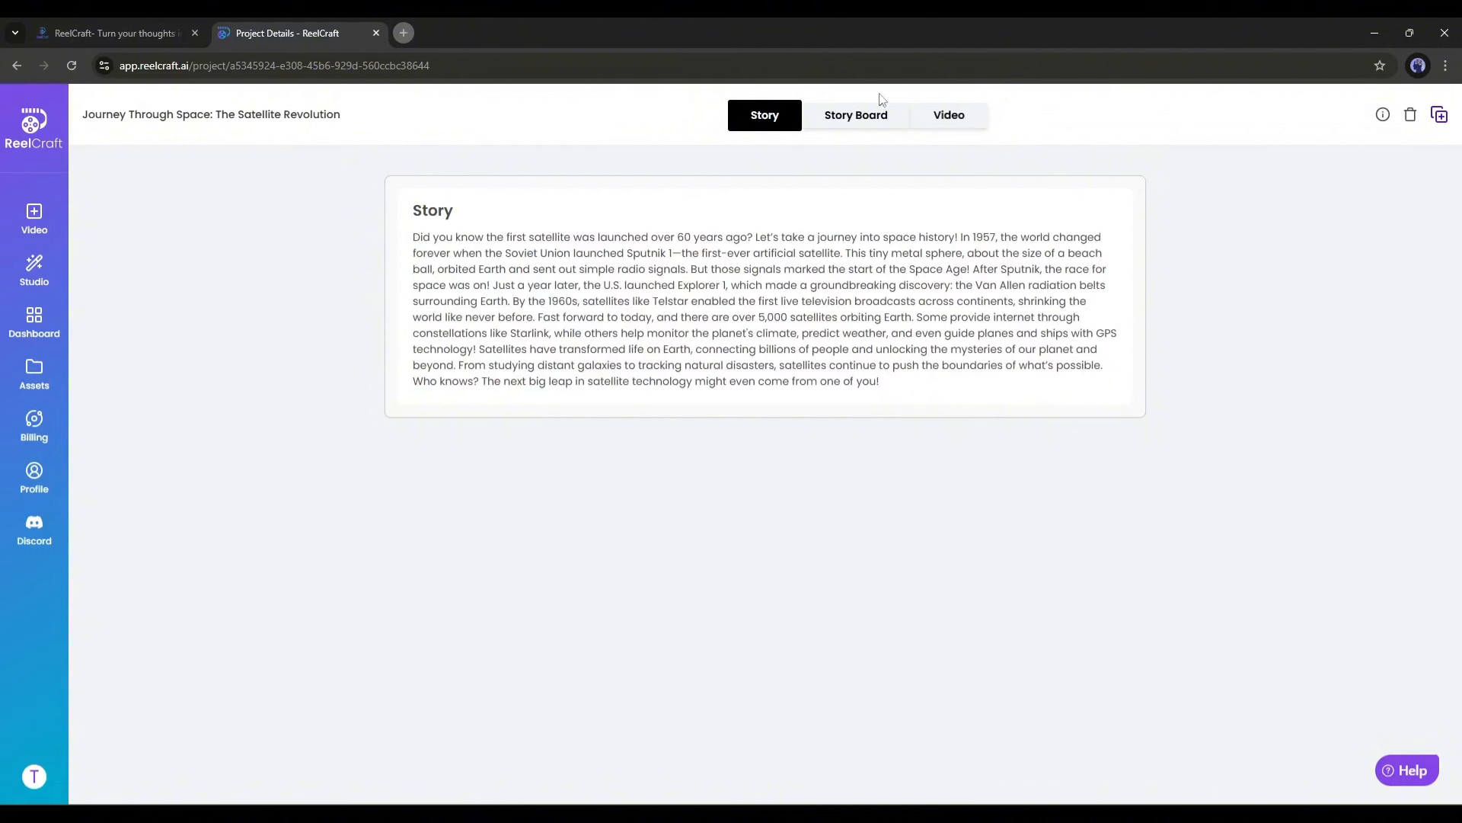
{"action": "left_click", "coordinate": [876, 113]}
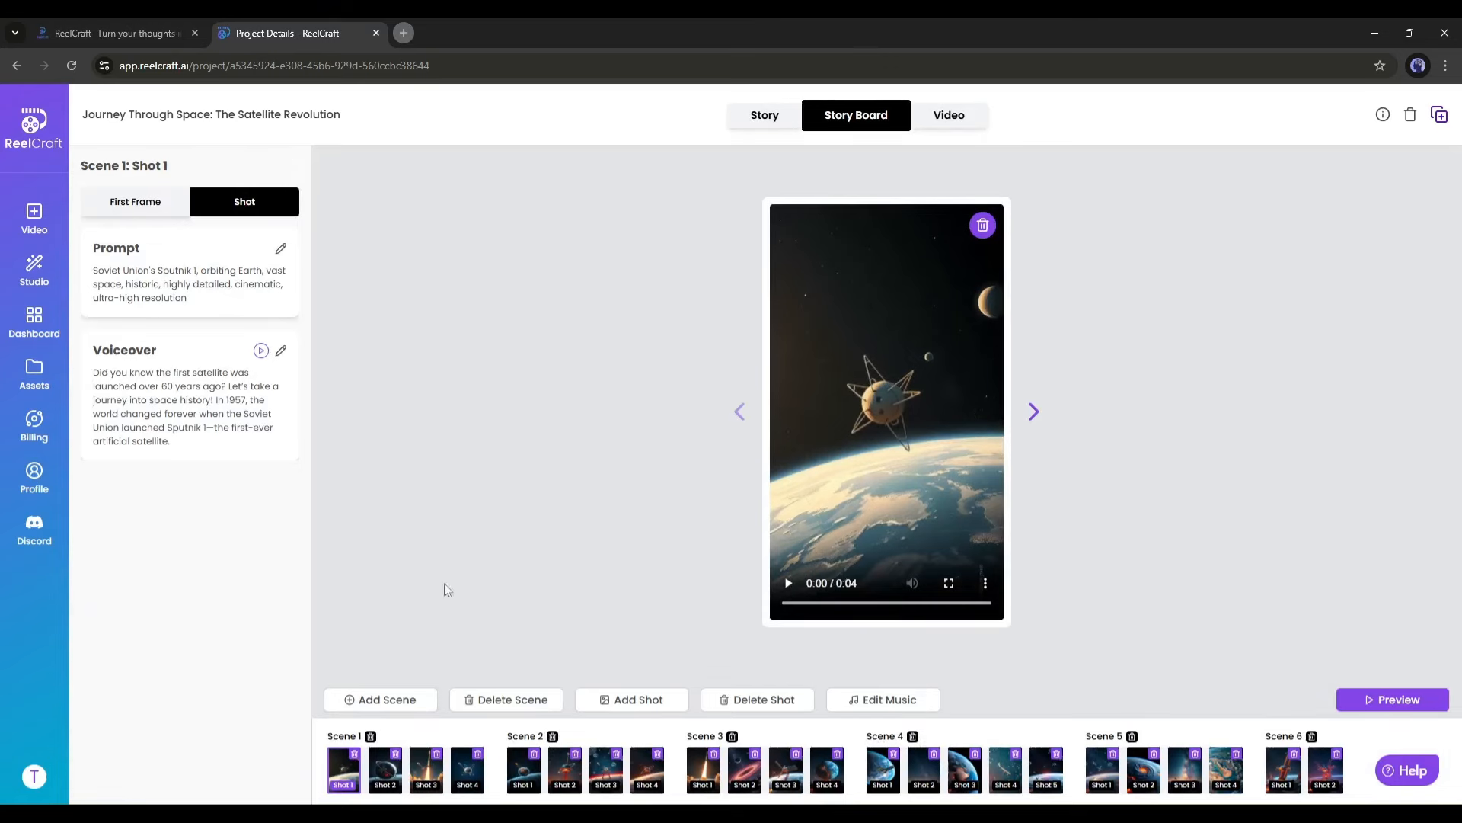
{"action": "left_click", "coordinate": [135, 217]}
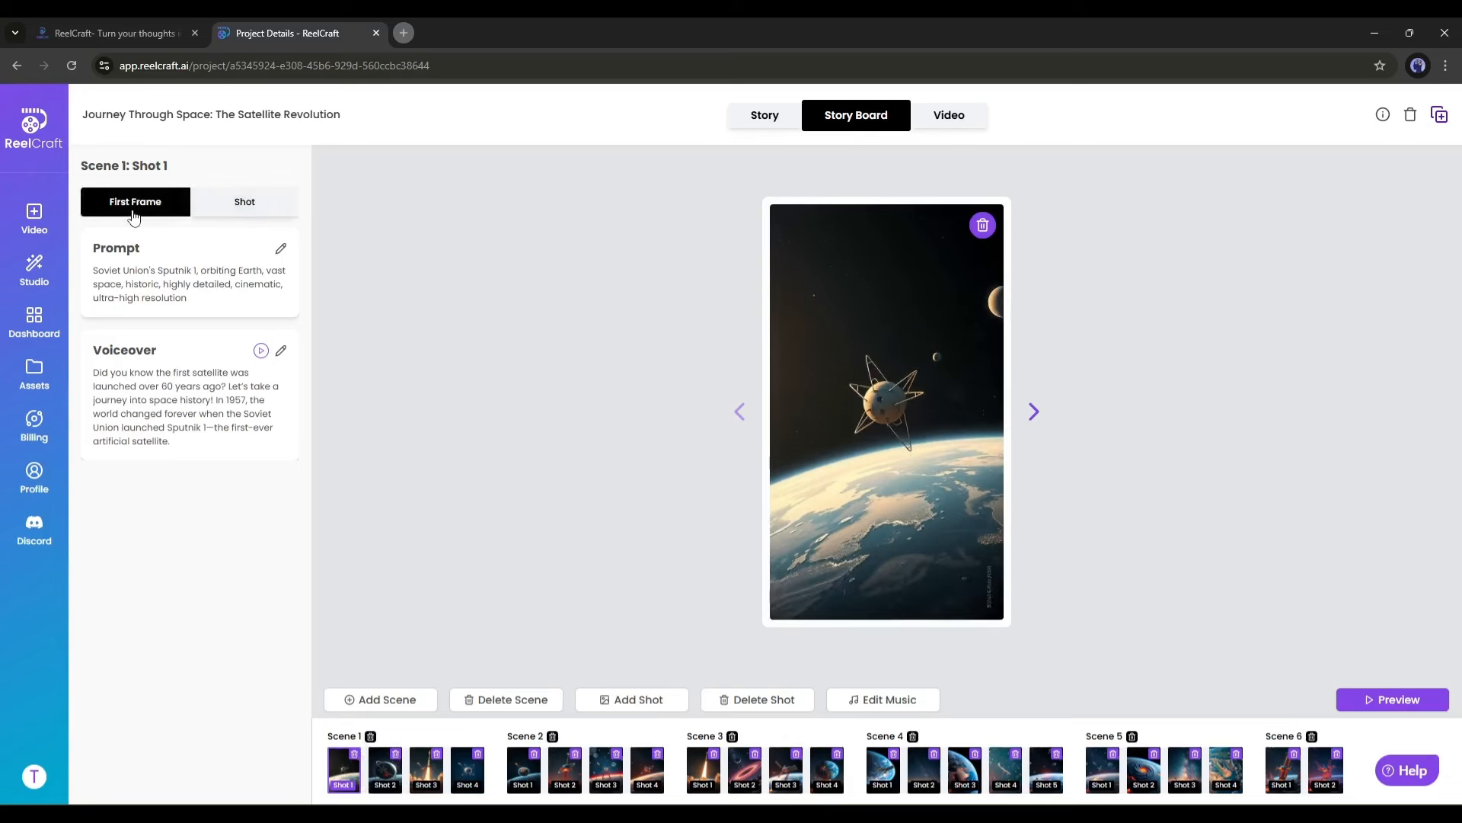
{"action": "left_click", "coordinate": [227, 202]}
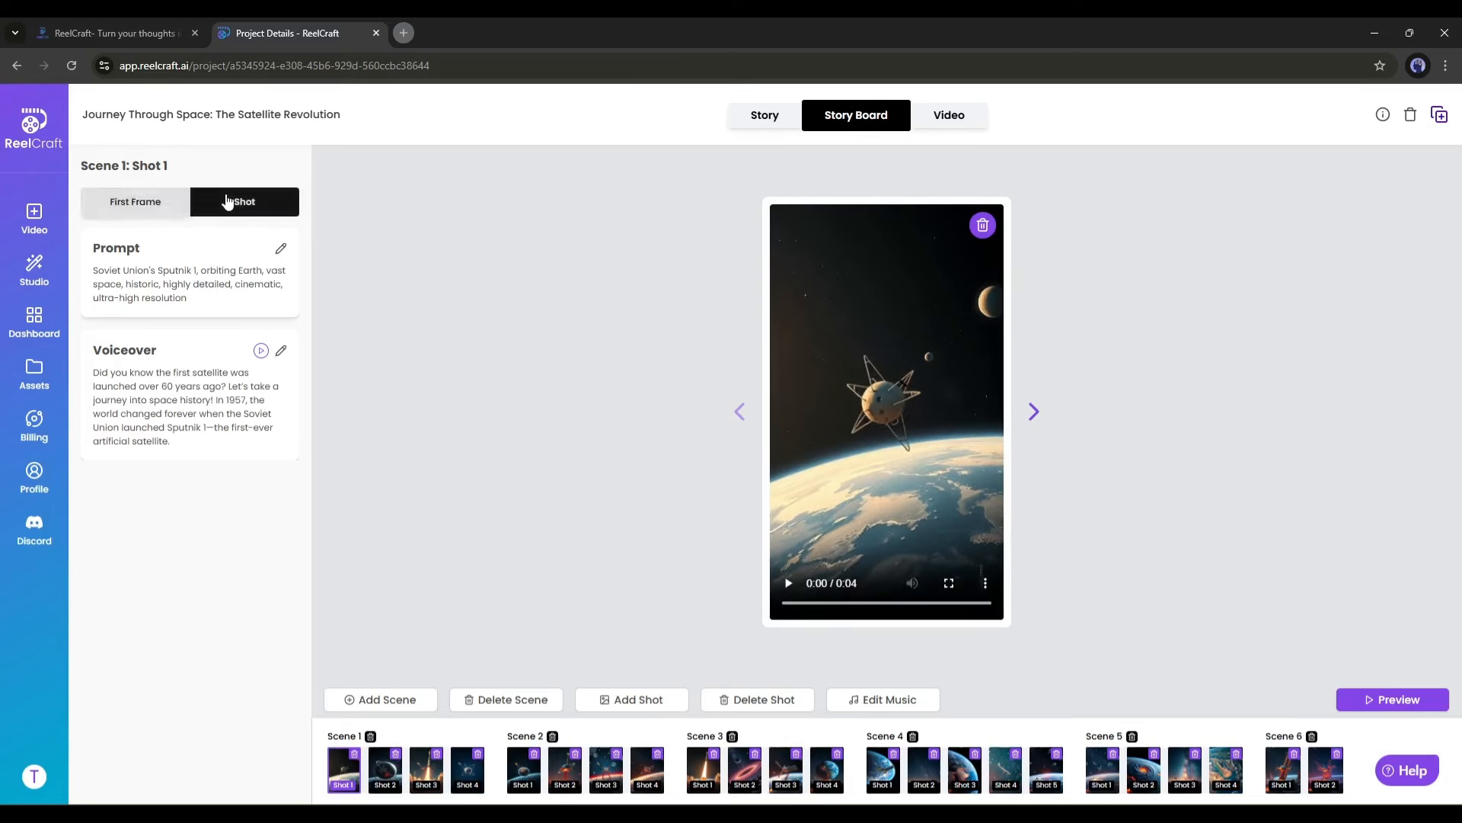
{"action": "left_click", "coordinate": [161, 202]}
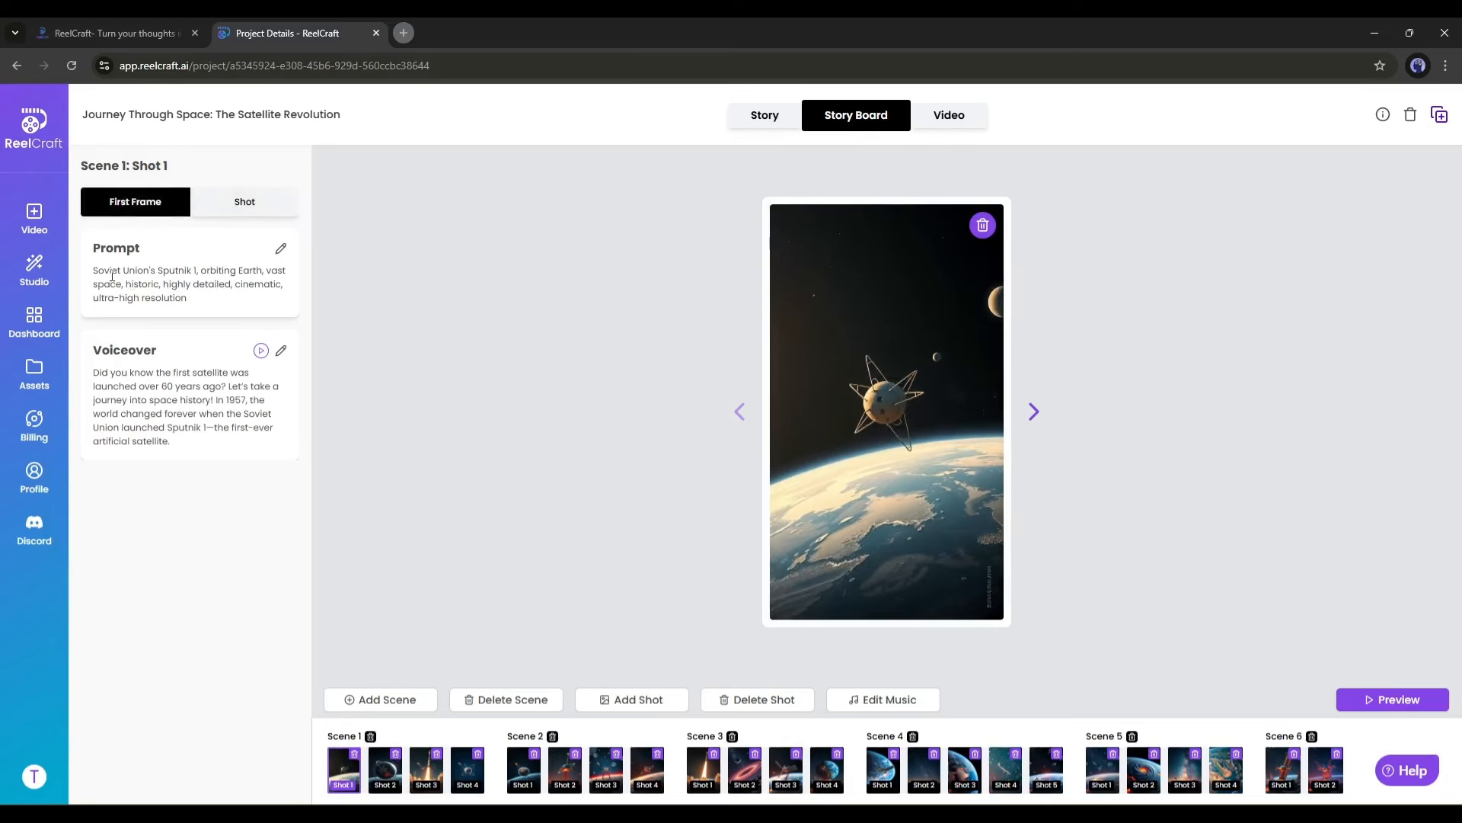
{"action": "left_click_drag", "start_coordinate": [92, 271], "coordinate": [229, 272]}
{"action": "left_click", "coordinate": [156, 293]}
{"action": "left_click_drag", "start_coordinate": [125, 298], "coordinate": [176, 299]}
{"action": "left_click", "coordinate": [208, 350]}
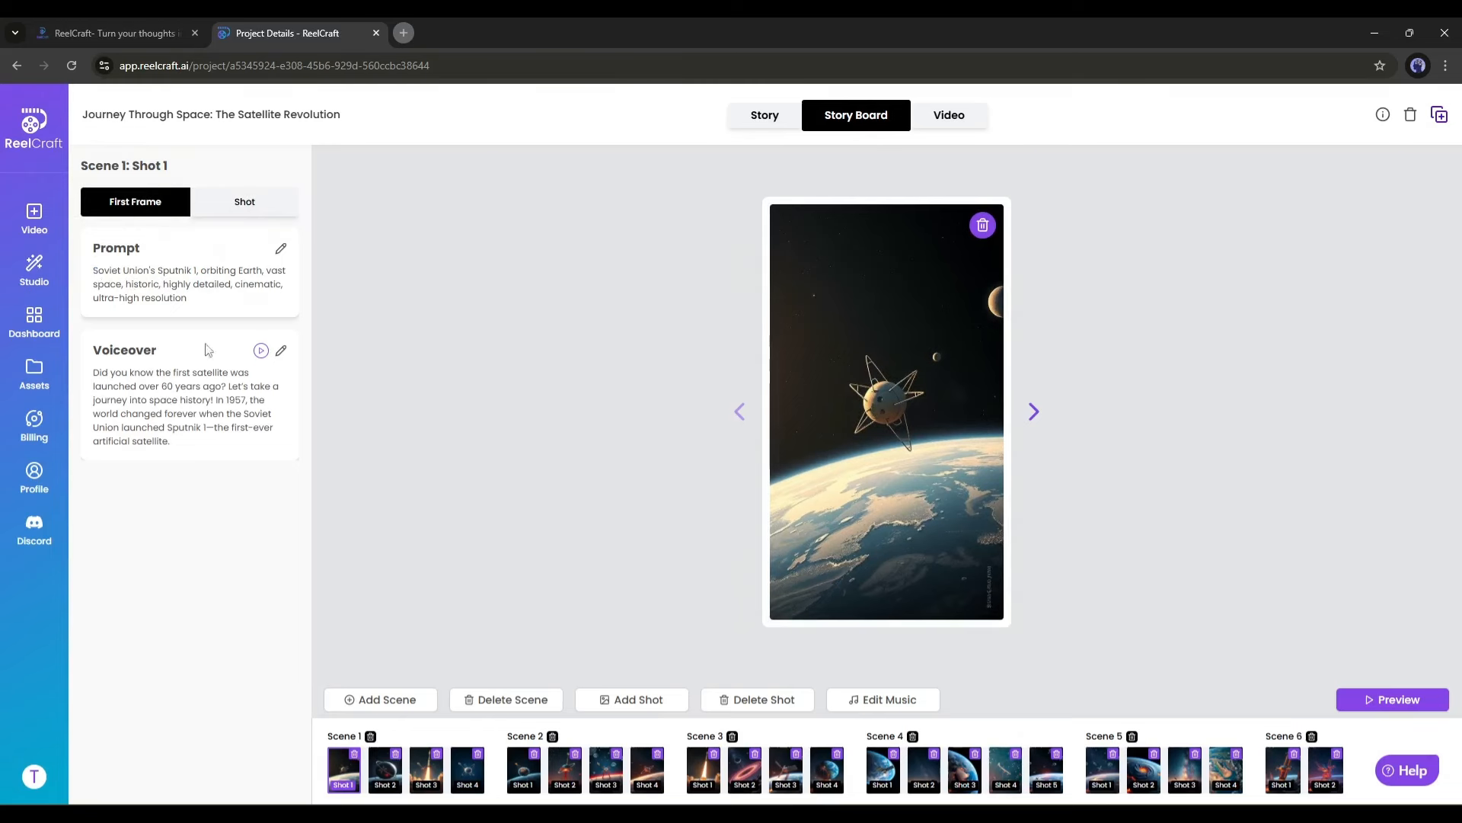
Step: Replace the Scene 1 Shot 1 prompt with a professional news anchor in a modern studio wearing a navy suit and red tie, and preview it
{"action": "left_click", "coordinate": [283, 251]}
{"action": "left_click", "coordinate": [177, 276]}
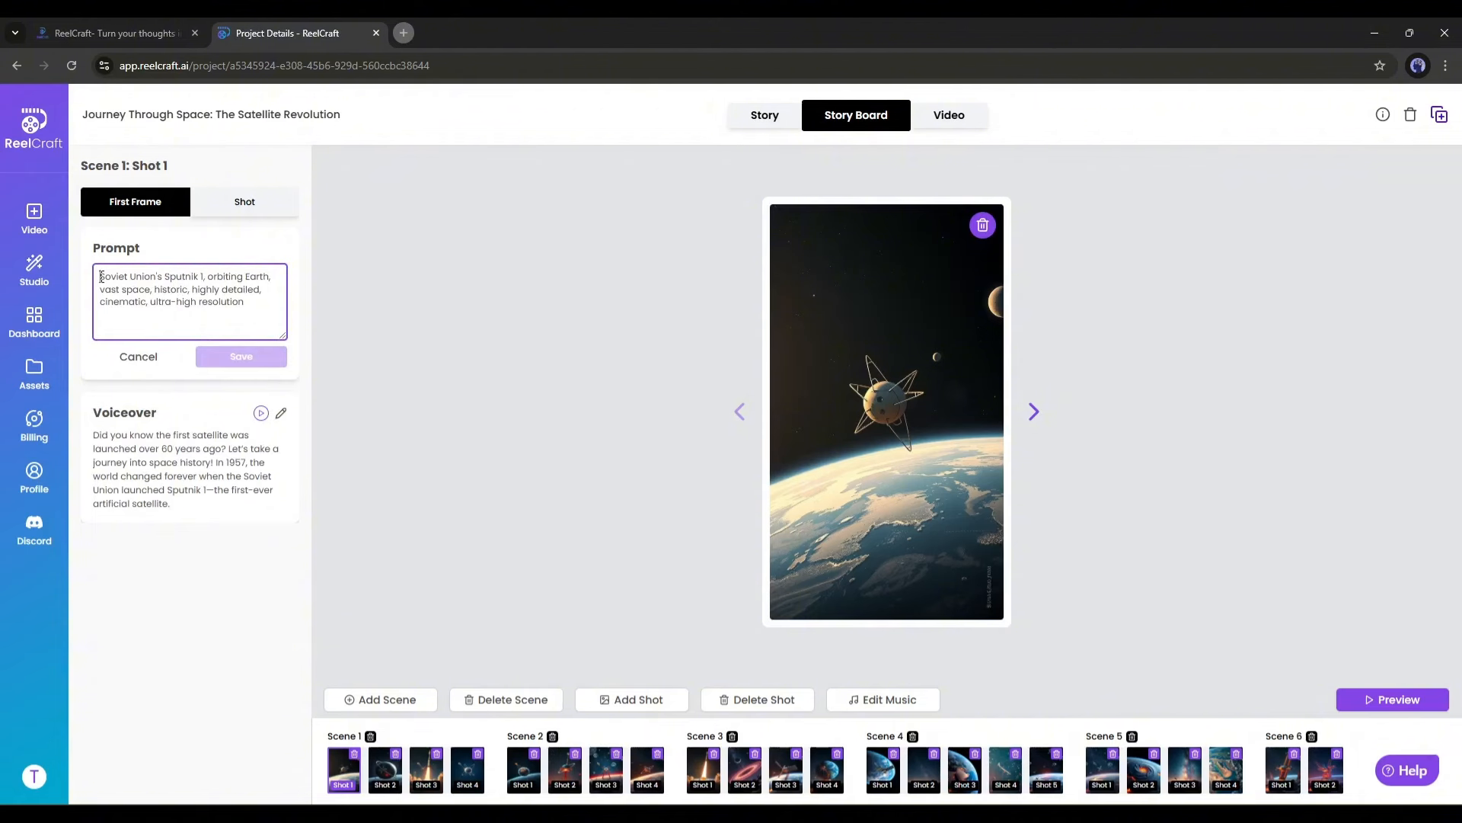
{"action": "left_click", "coordinate": [242, 357]}
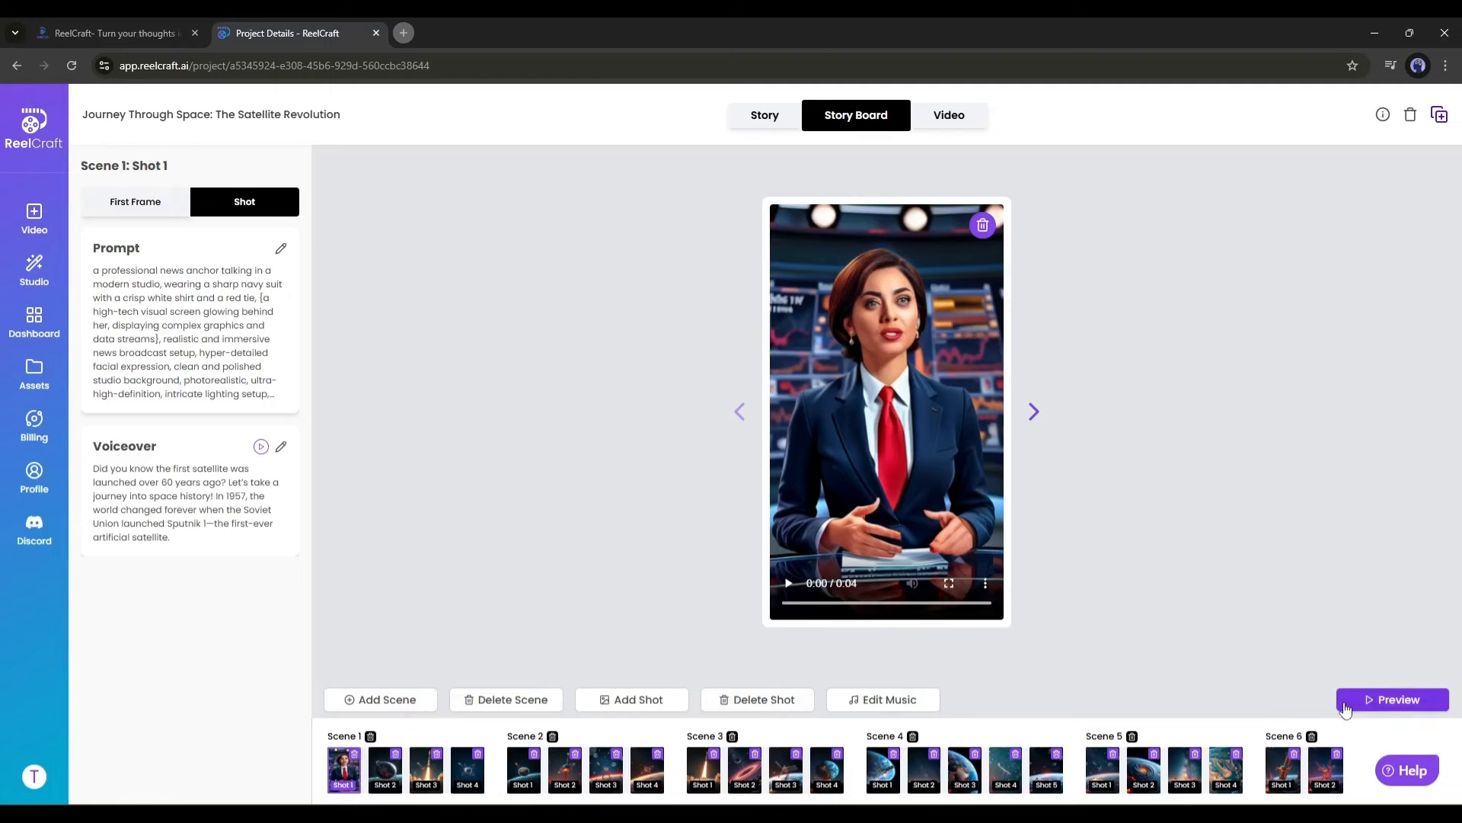
{"action": "left_click", "coordinate": [1392, 699]}
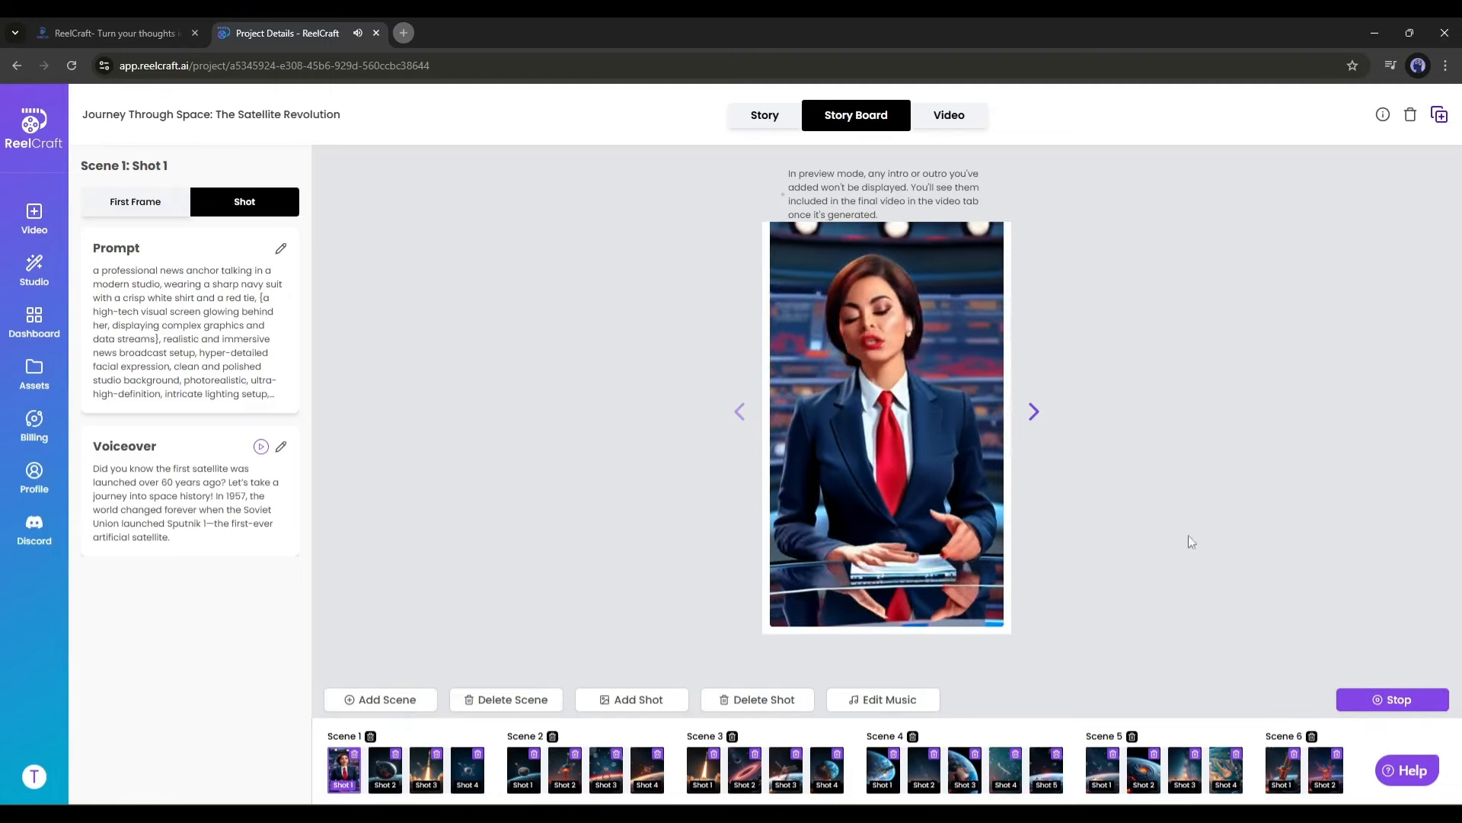
{"action": "left_click", "coordinate": [1390, 703]}
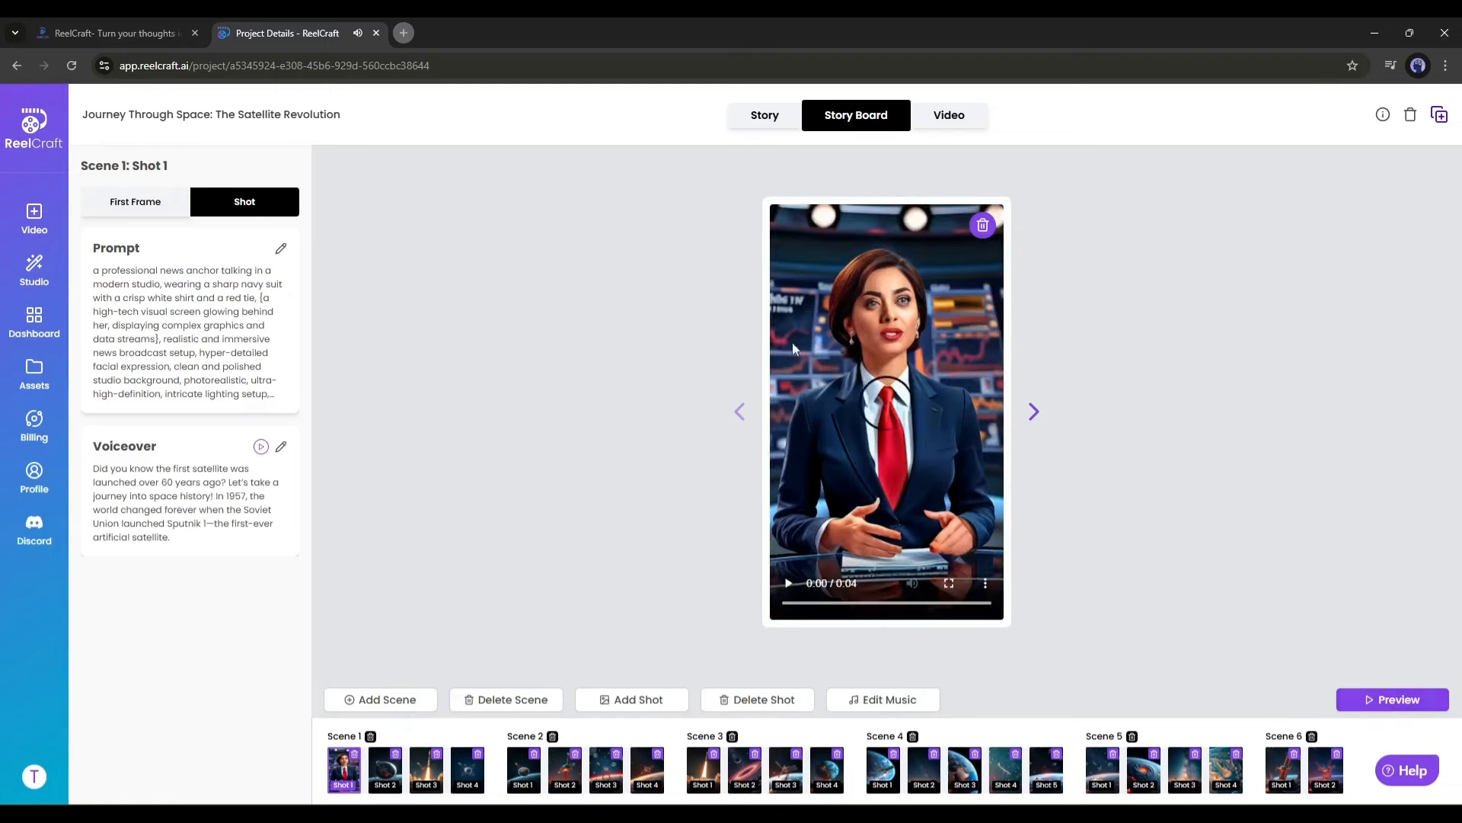
Step: Look through the options for adding a scene, adding a shot and deleting a shot, without applying any of them
{"action": "left_click", "coordinate": [348, 700]}
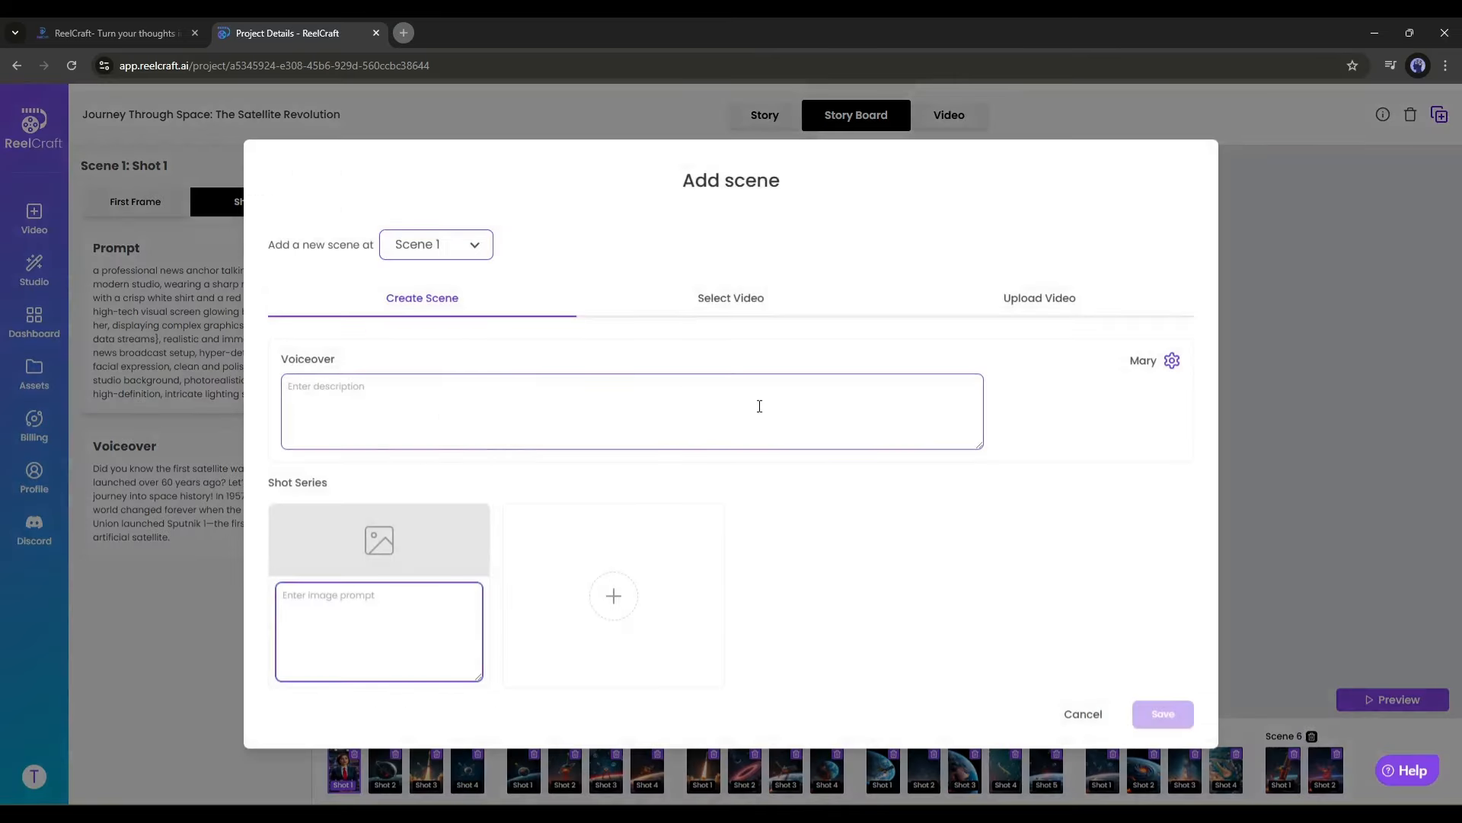
{"action": "left_click", "coordinate": [1060, 716]}
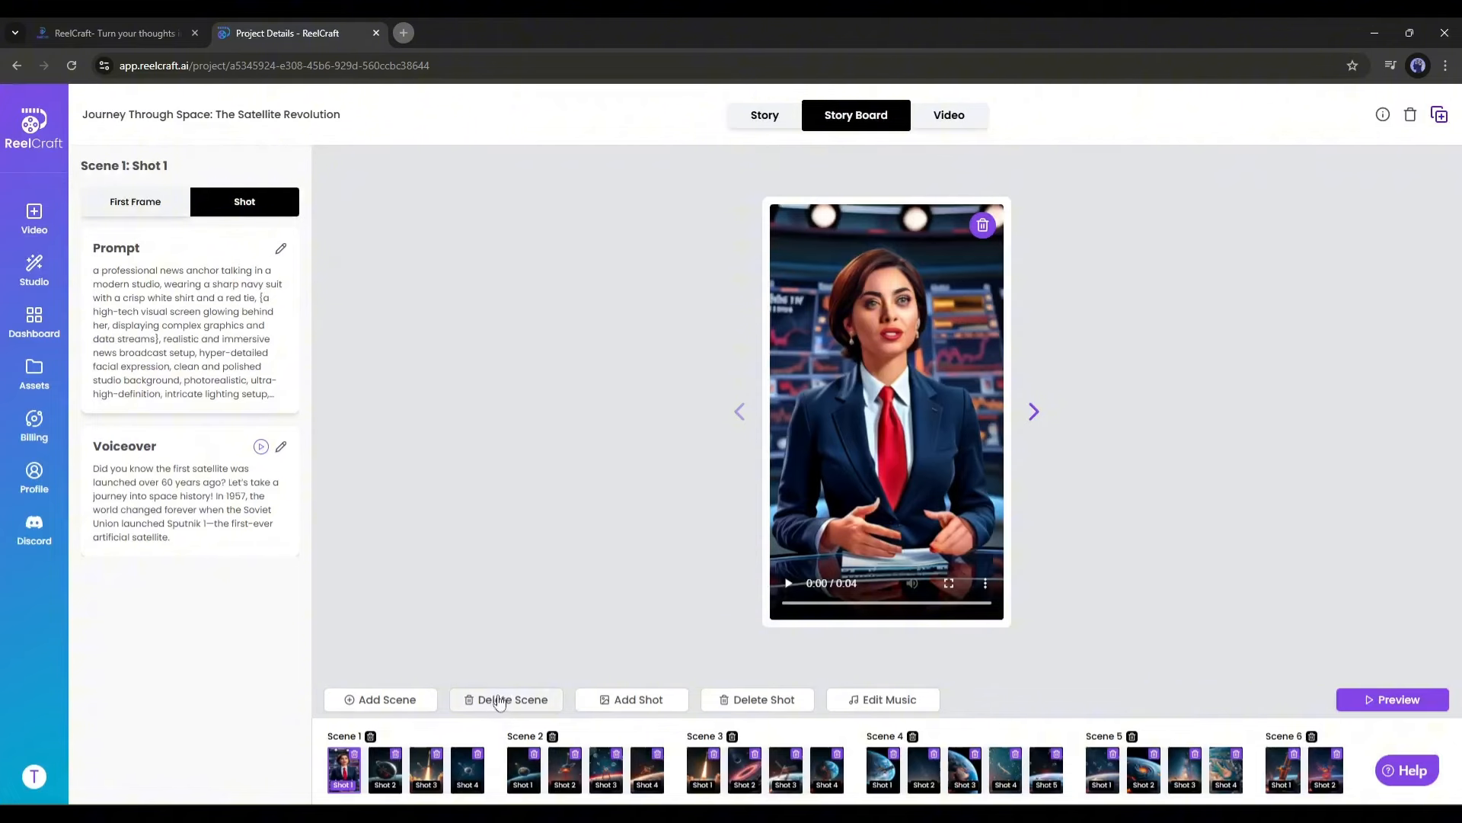
{"action": "left_click", "coordinate": [630, 700]}
{"action": "left_click", "coordinate": [508, 361]}
{"action": "left_click", "coordinate": [414, 358]}
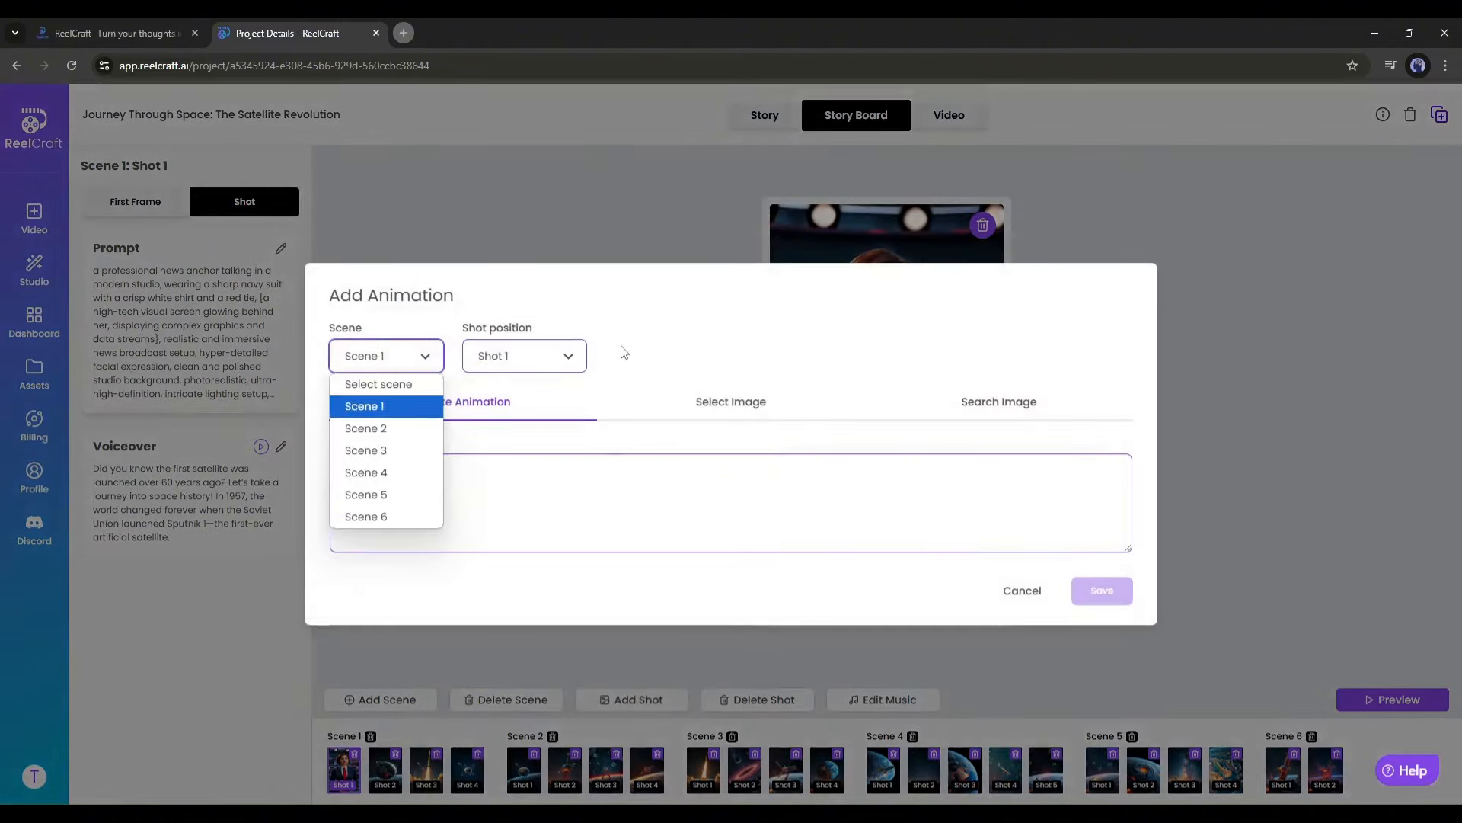
{"action": "left_click", "coordinate": [625, 353]}
{"action": "left_click", "coordinate": [1021, 593]}
{"action": "left_click", "coordinate": [785, 700]}
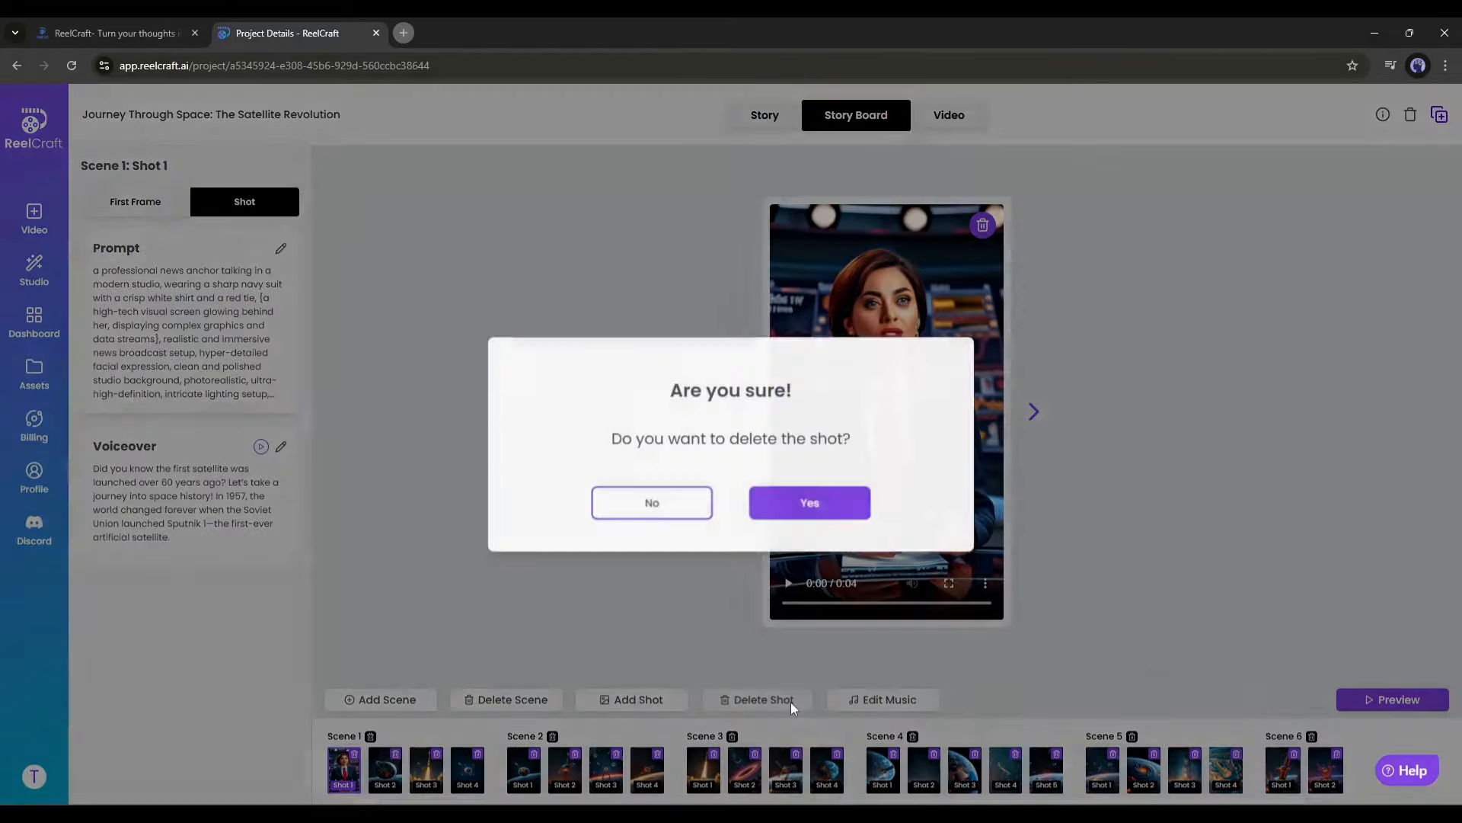
{"action": "left_click", "coordinate": [649, 516]}
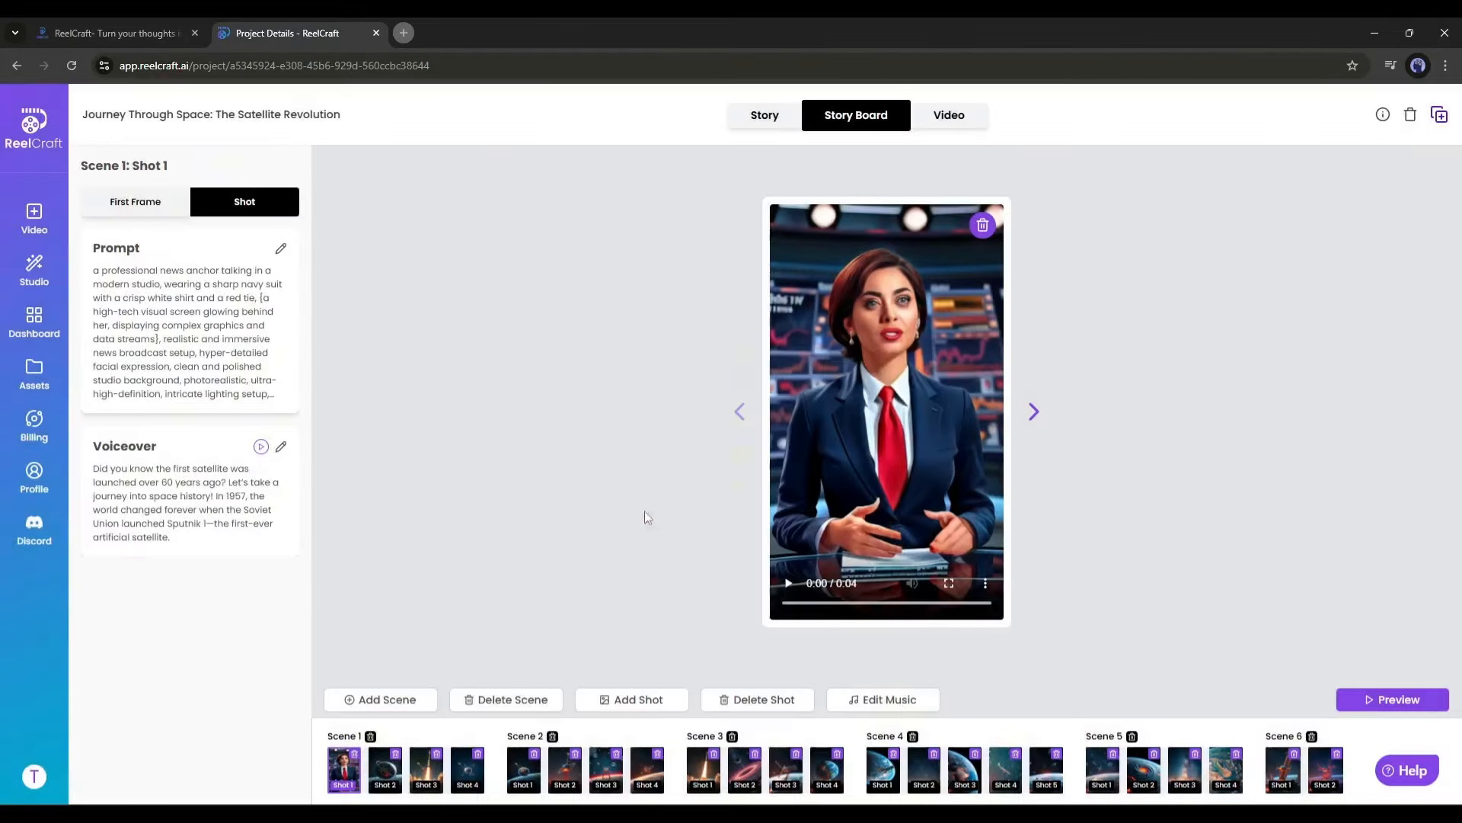
Step: Submit the background music settings with the Inspiring track and a music volume of 11
{"action": "left_click", "coordinate": [888, 698]}
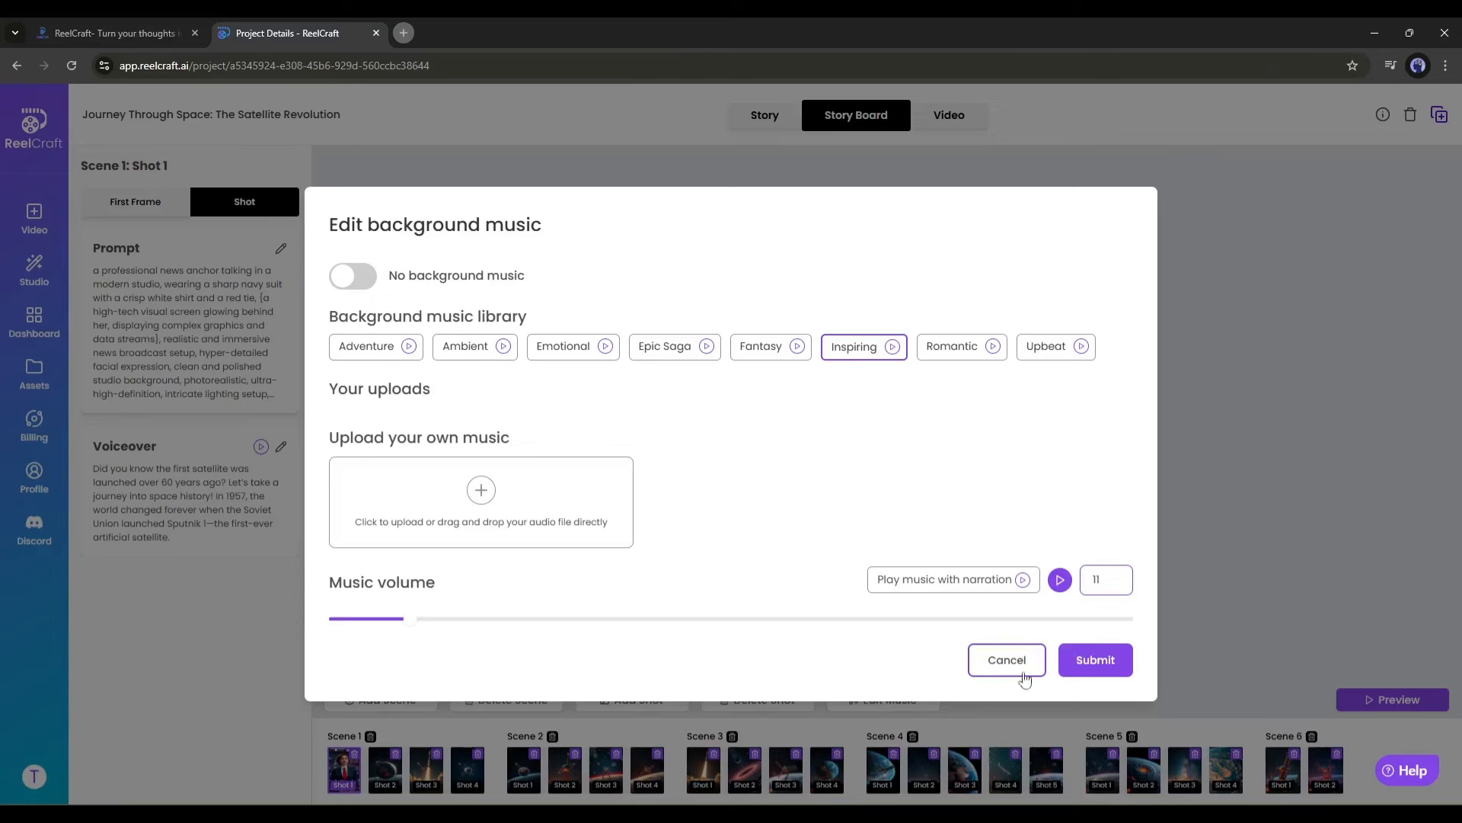
{"action": "left_click", "coordinate": [1095, 661]}
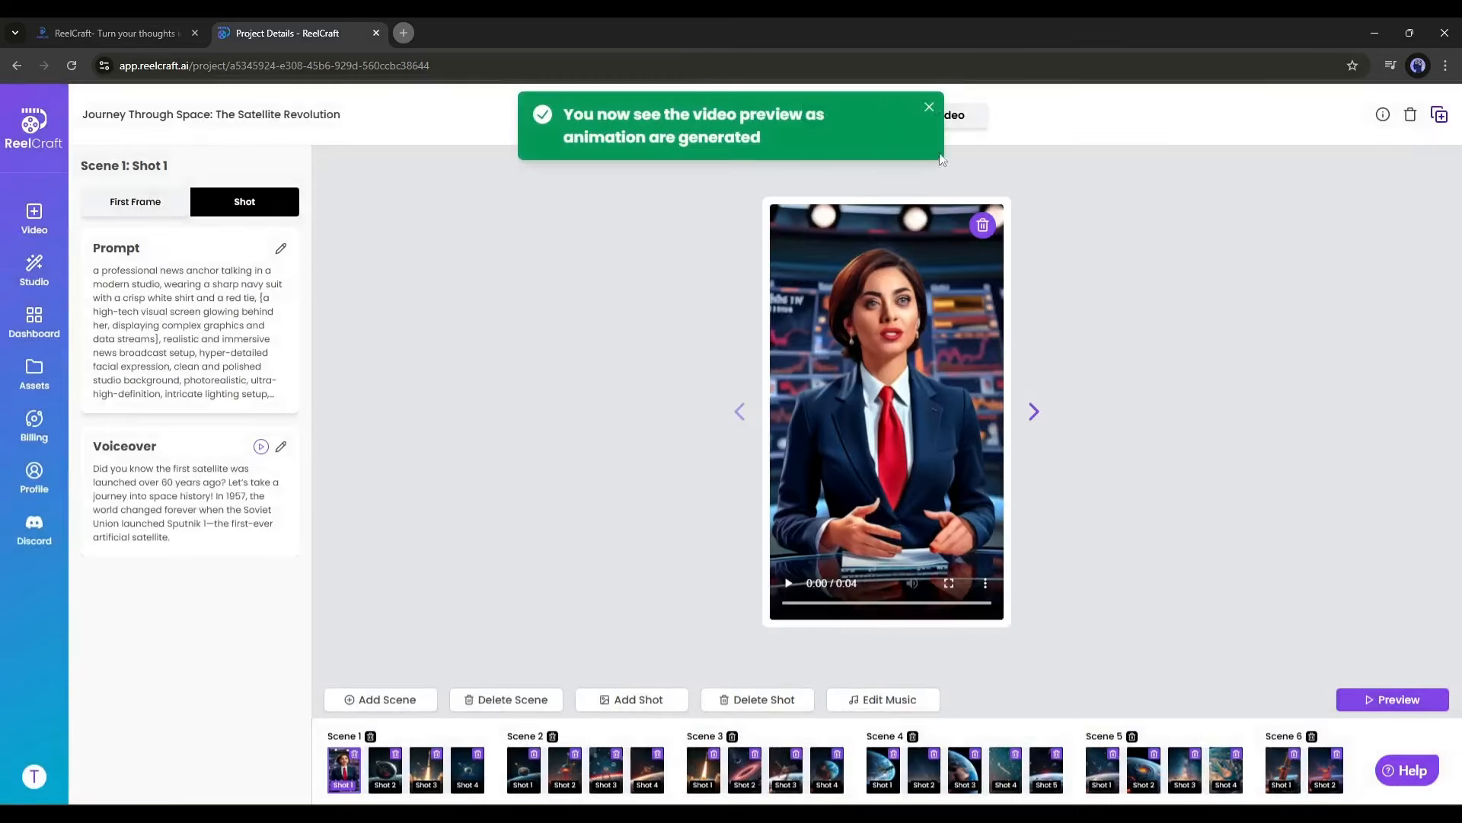
Step: Play the preview of the full video in the Video view and stop the playback
{"action": "left_click", "coordinate": [972, 115]}
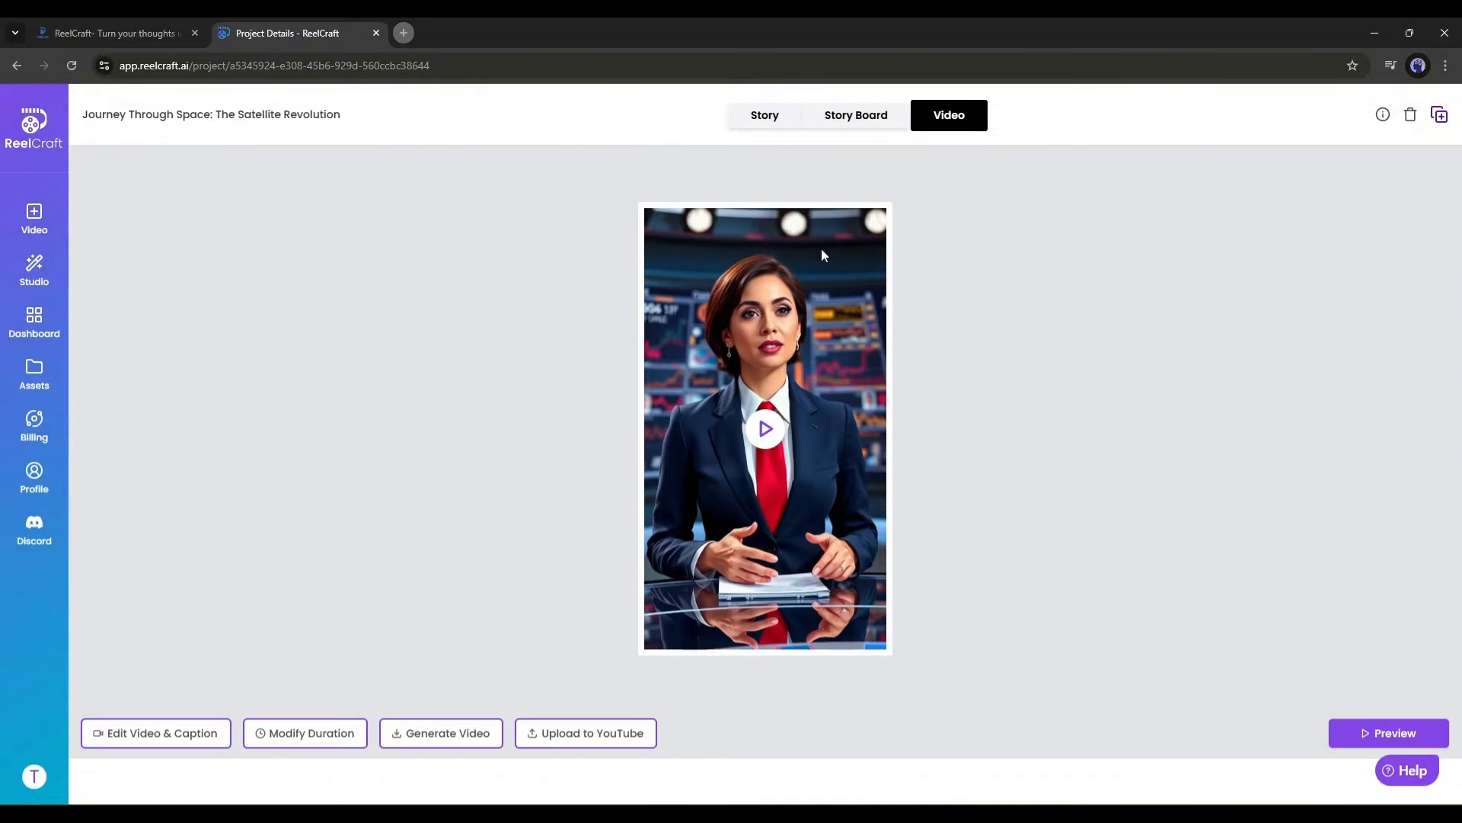
{"action": "left_click", "coordinate": [760, 431]}
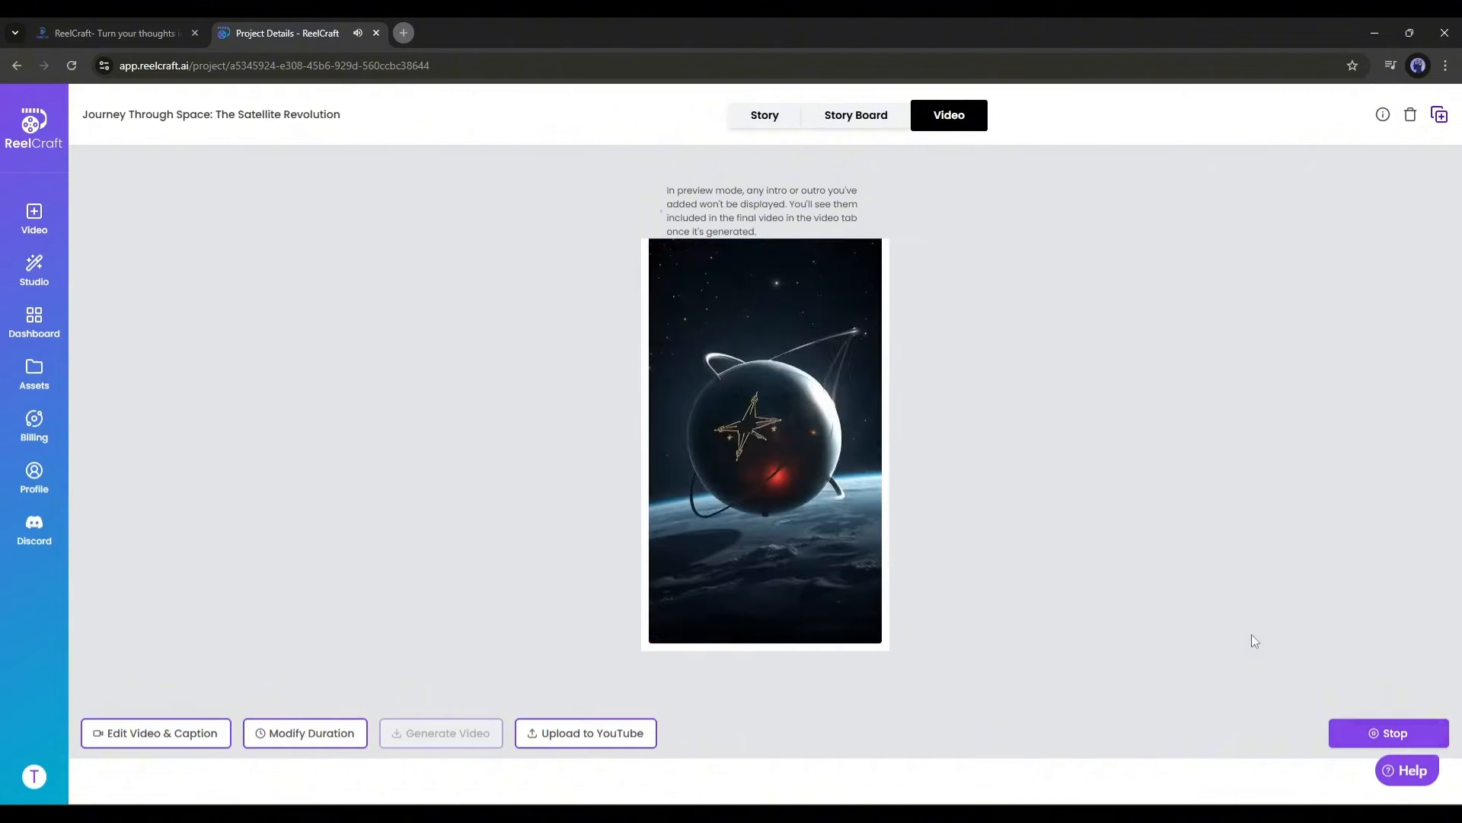
{"action": "left_click", "coordinate": [1387, 733]}
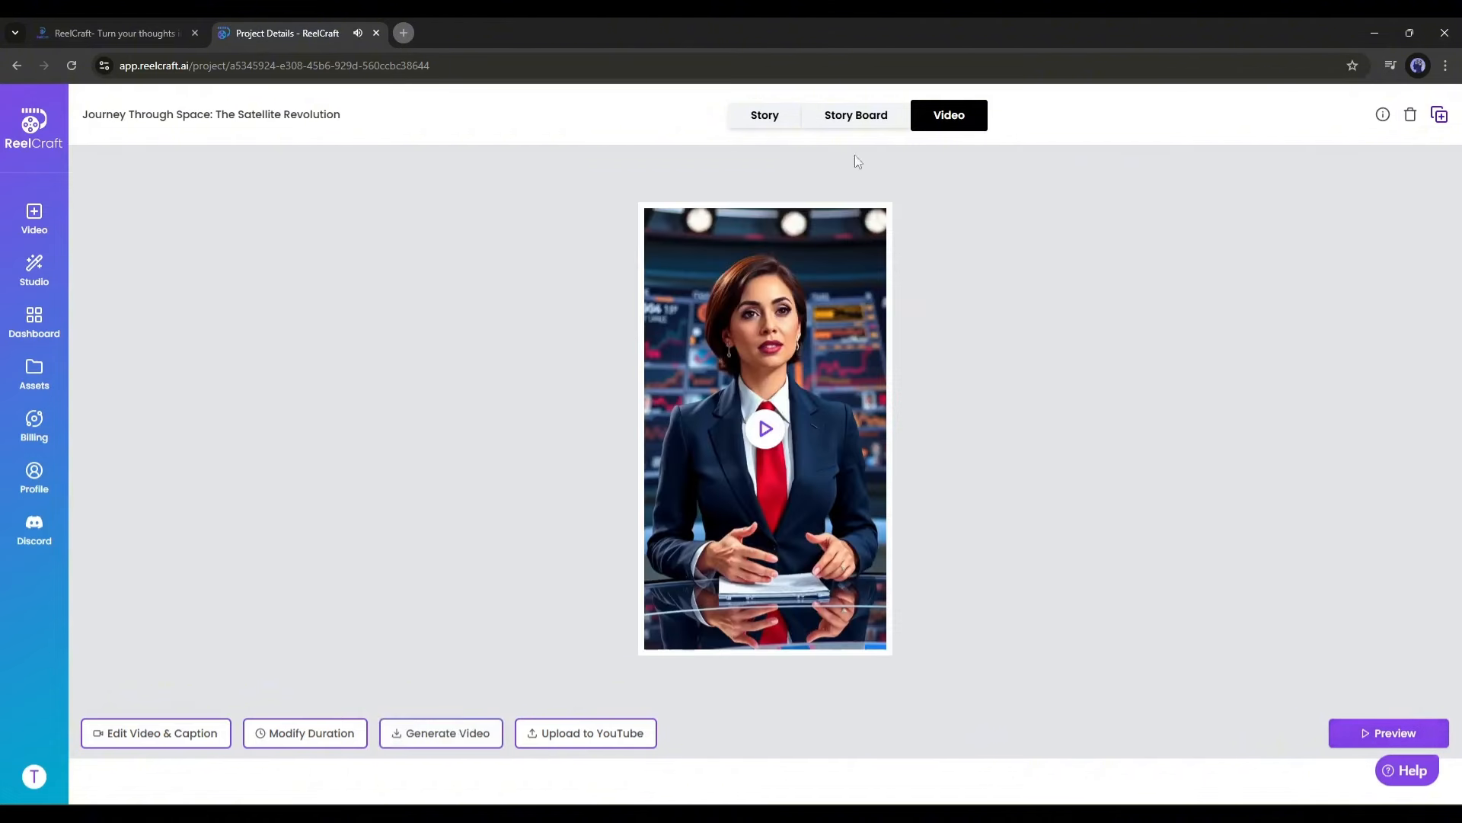
Step: Try to open the video and caption editor, generate the final video, and check the browser's recent downloads
{"action": "left_click", "coordinate": [147, 747]}
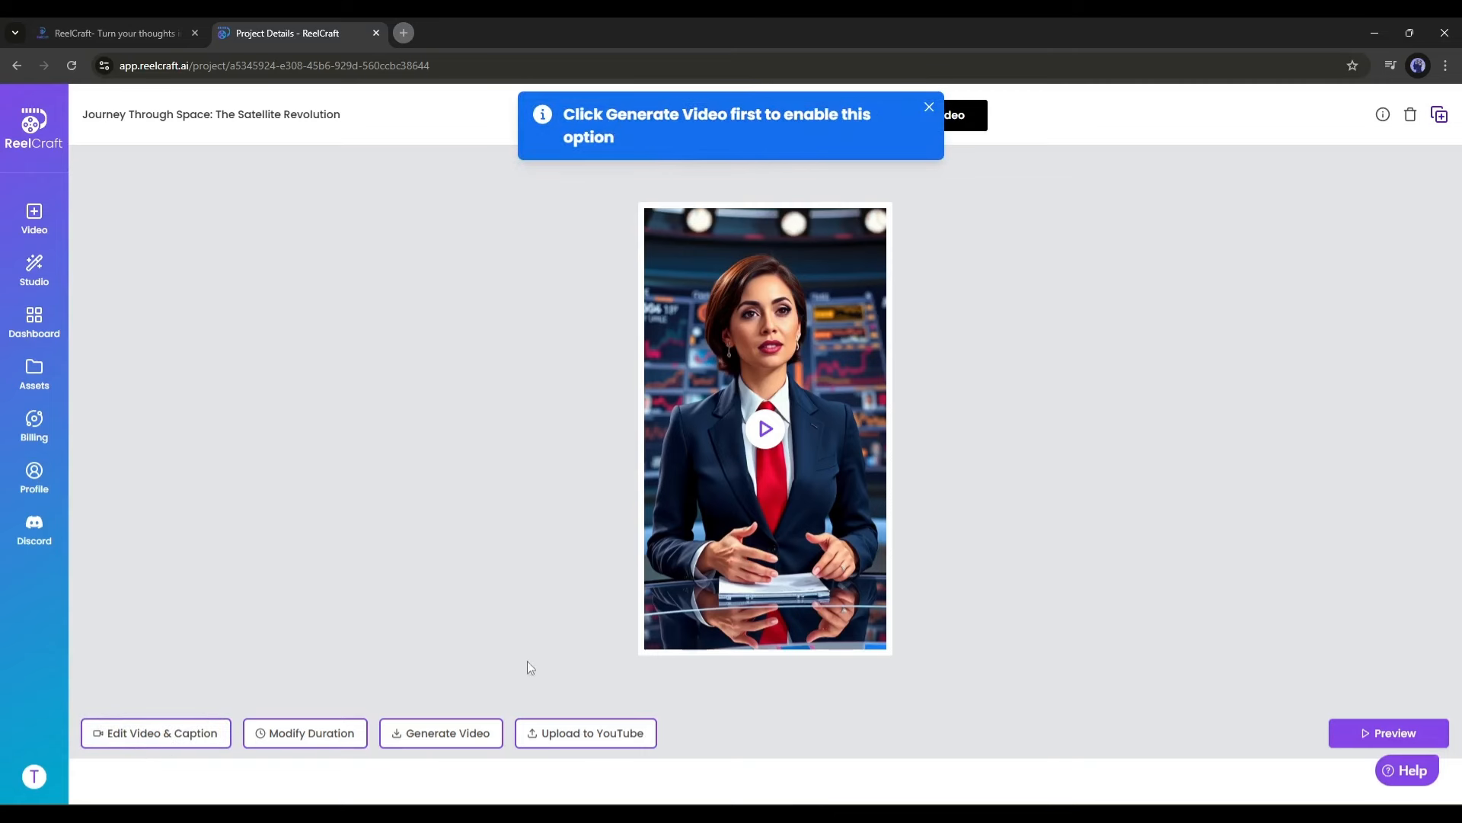
{"action": "left_click", "coordinate": [432, 739]}
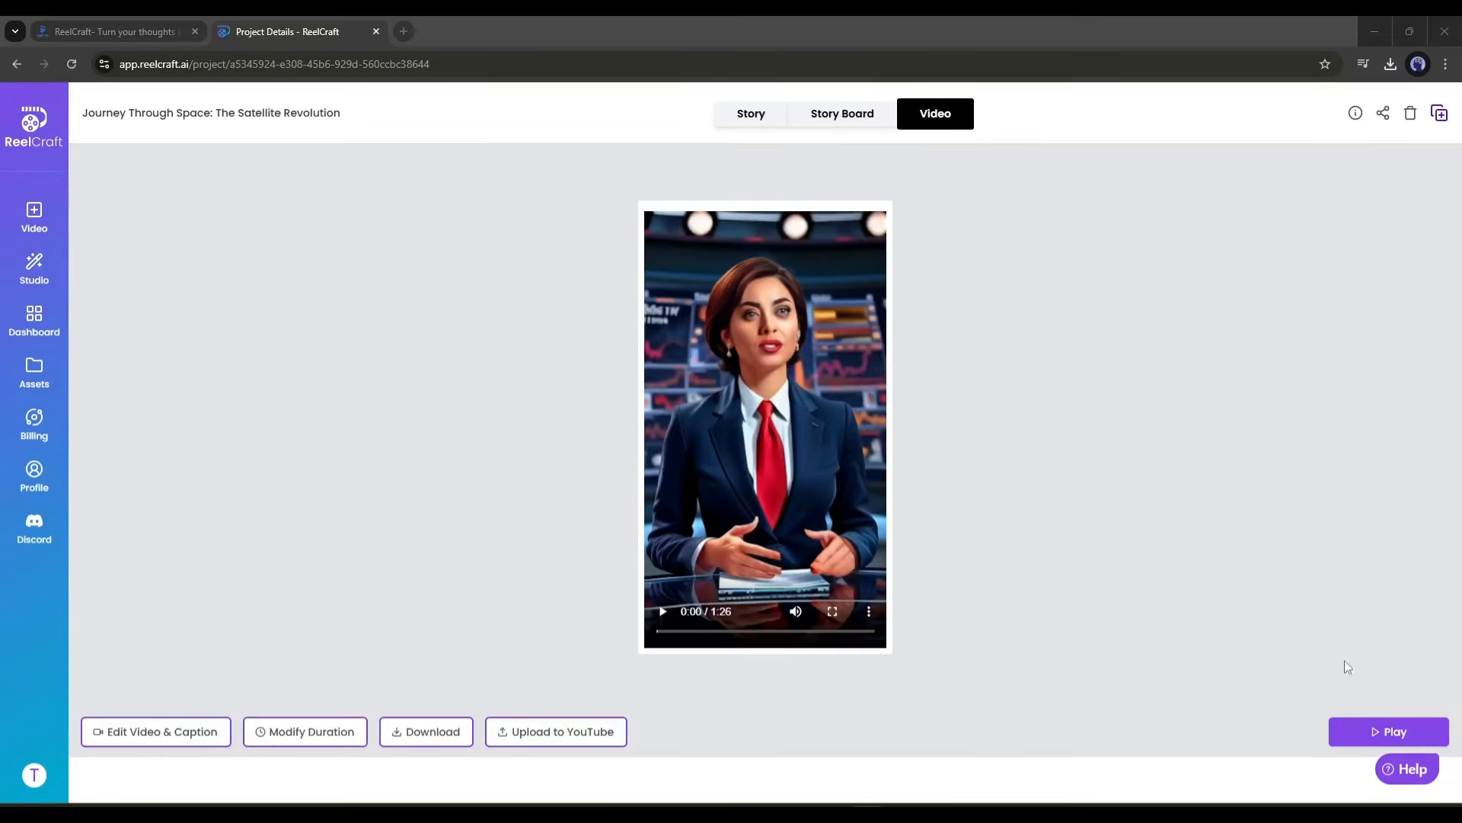
{"action": "left_click", "coordinate": [1390, 67]}
{"action": "left_click", "coordinate": [1135, 320]}
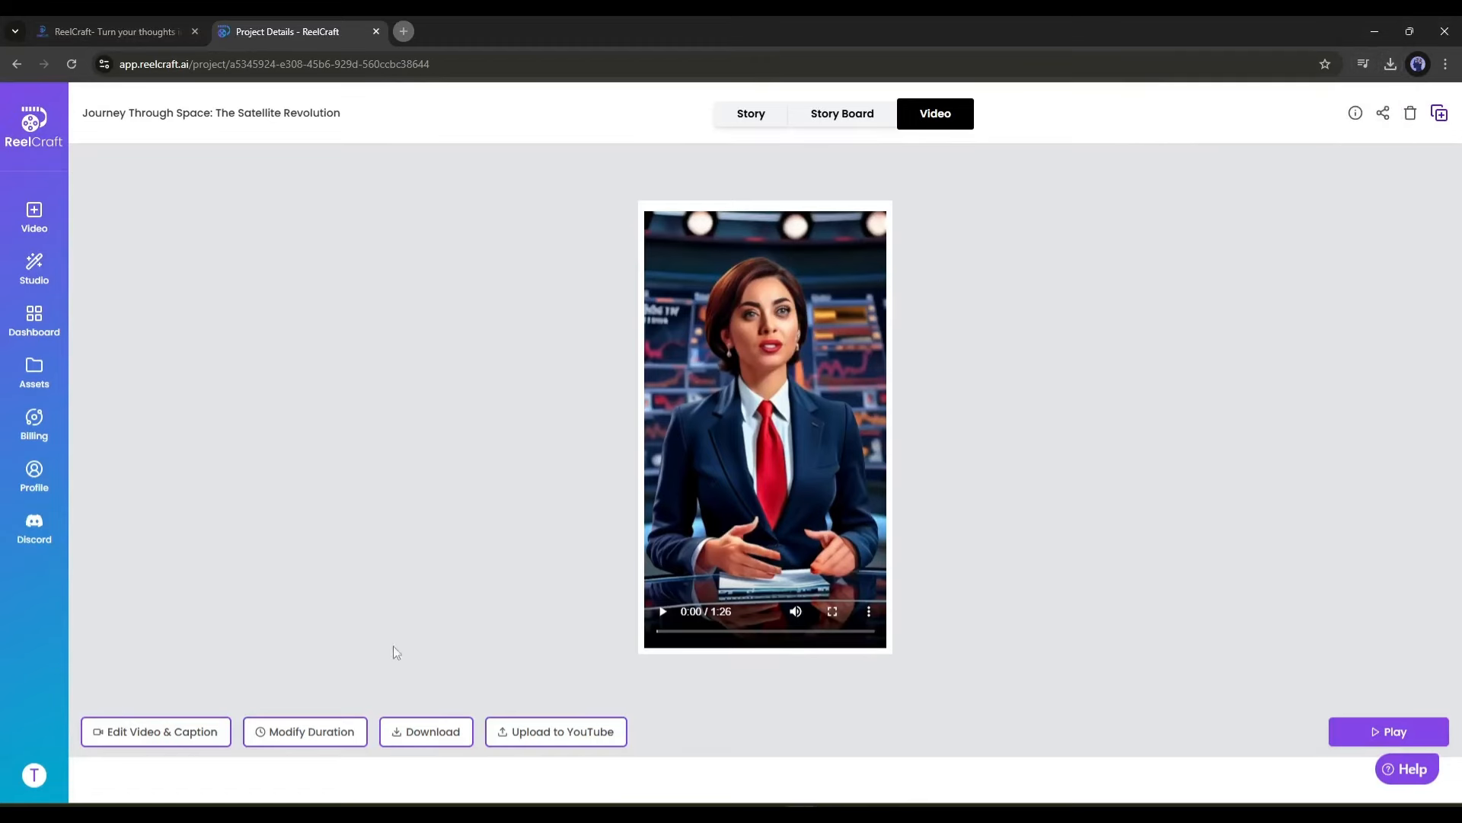
Step: Open the video and caption editor, apply the white 100 px Lobster caption template, and briefly play the captioned video
{"action": "left_click", "coordinate": [131, 738]}
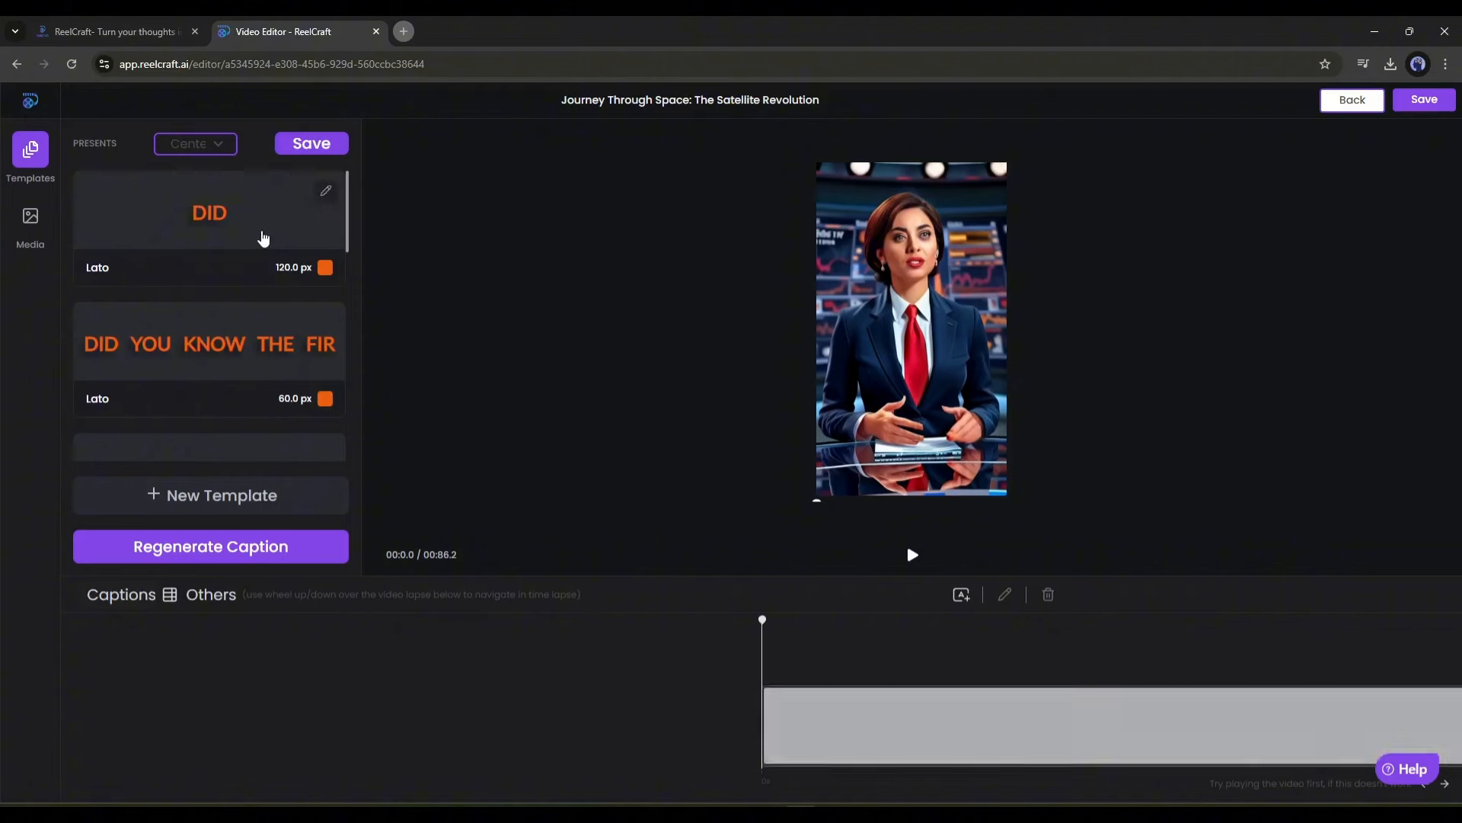
{"action": "scroll", "coordinate": [213, 351], "scroll_direction": "down", "scroll_amount": 10}
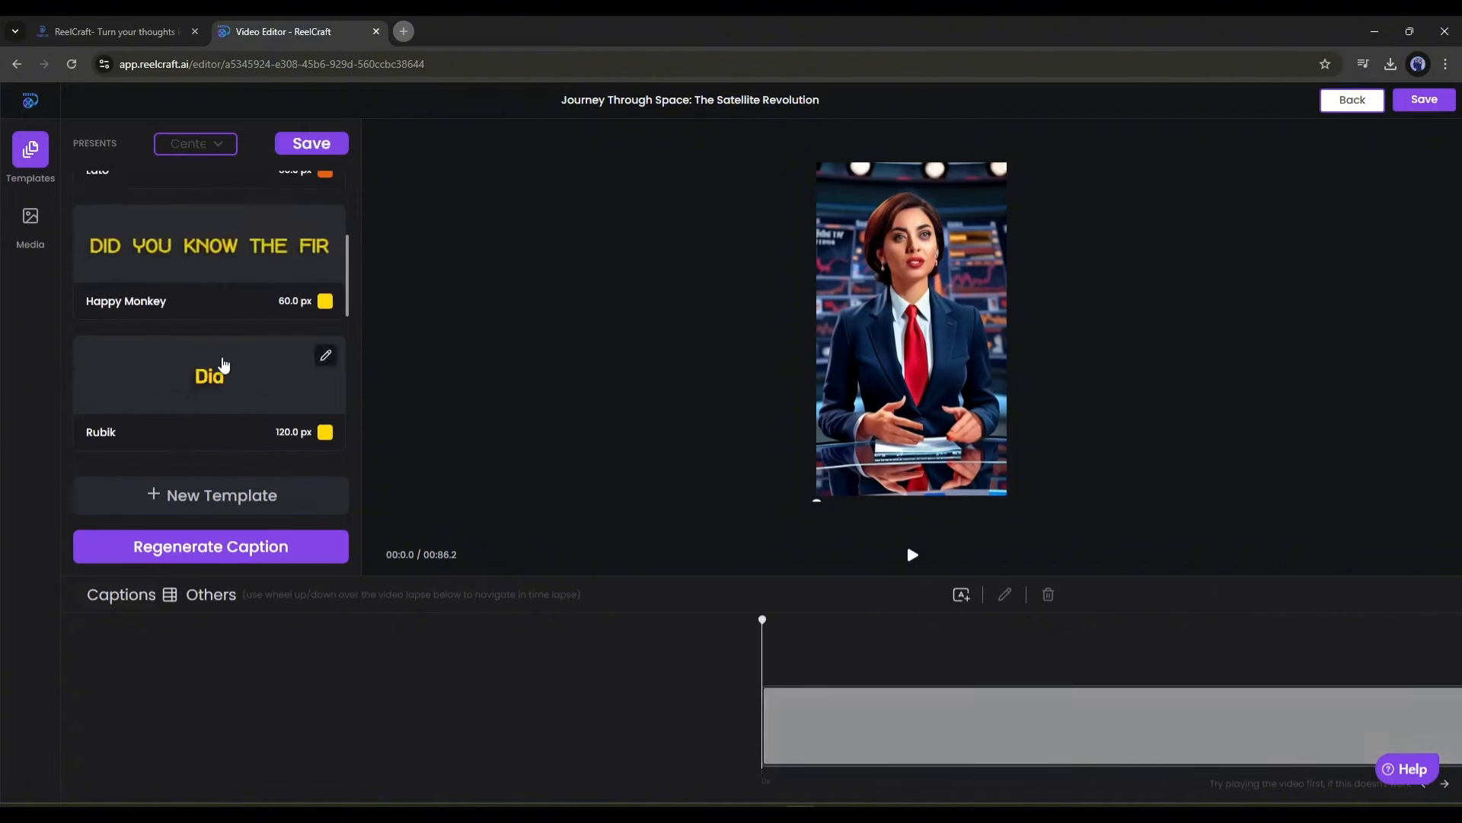
{"action": "scroll", "coordinate": [223, 381], "scroll_direction": "down", "scroll_amount": 2}
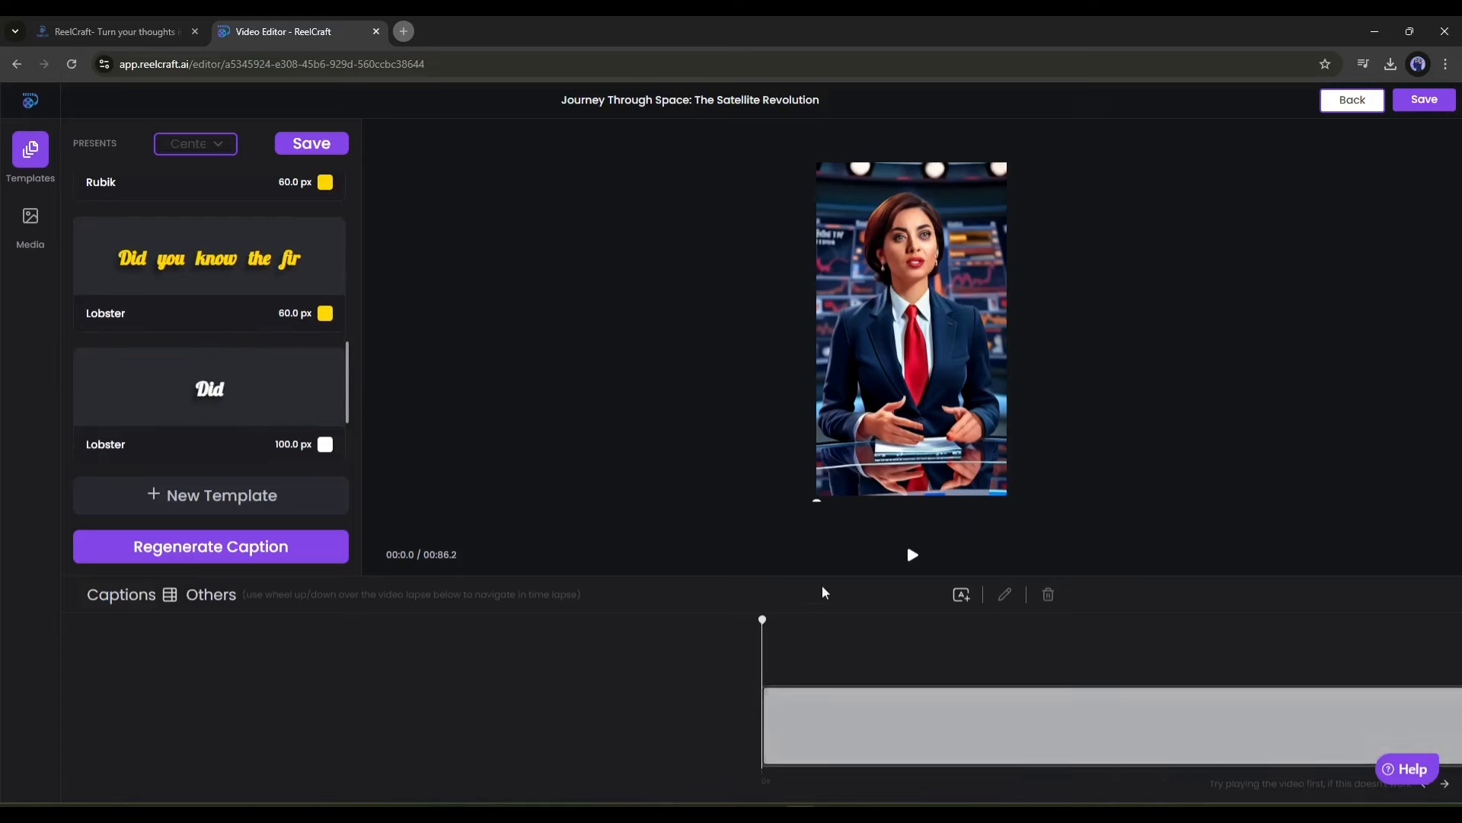
{"action": "left_click", "coordinate": [911, 555]}
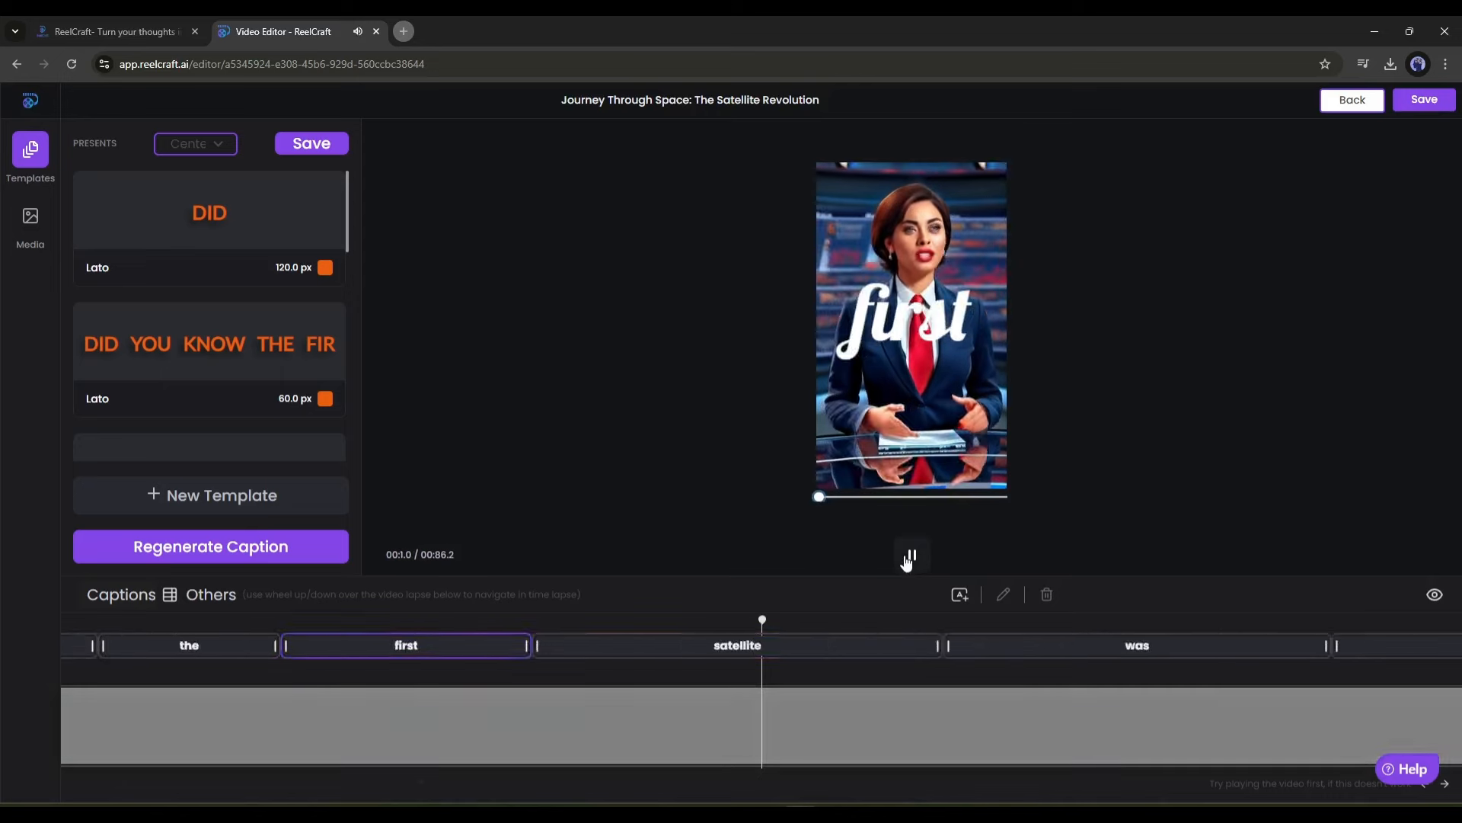
{"action": "left_click", "coordinate": [906, 560]}
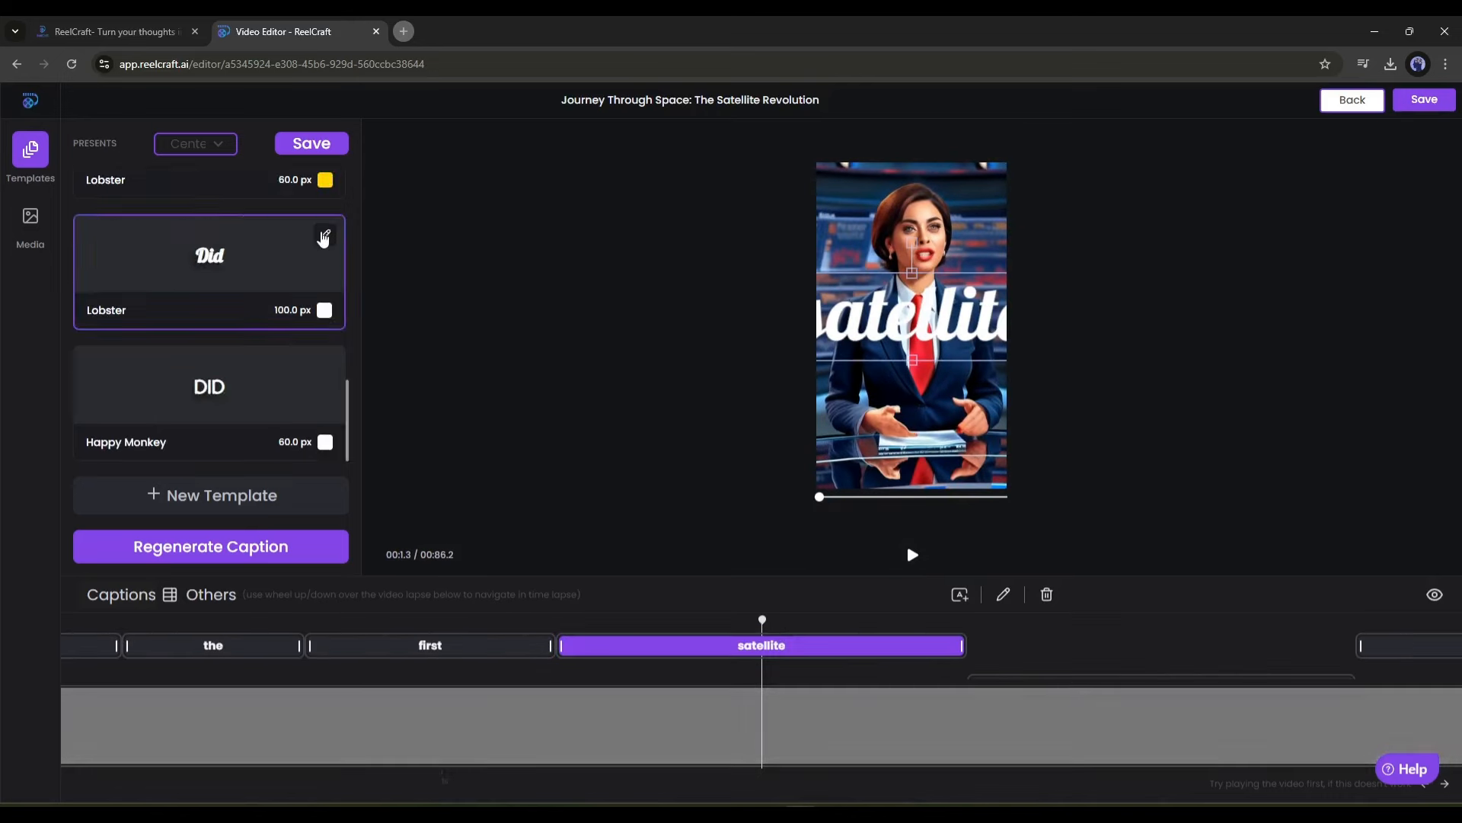
Step: Set the white Lobster caption template's size to 20, save the template and the video edits, and return to the project
{"action": "left_click", "coordinate": [323, 238]}
{"action": "left_click", "coordinate": [200, 271]}
{"action": "left_click", "coordinate": [134, 323]}
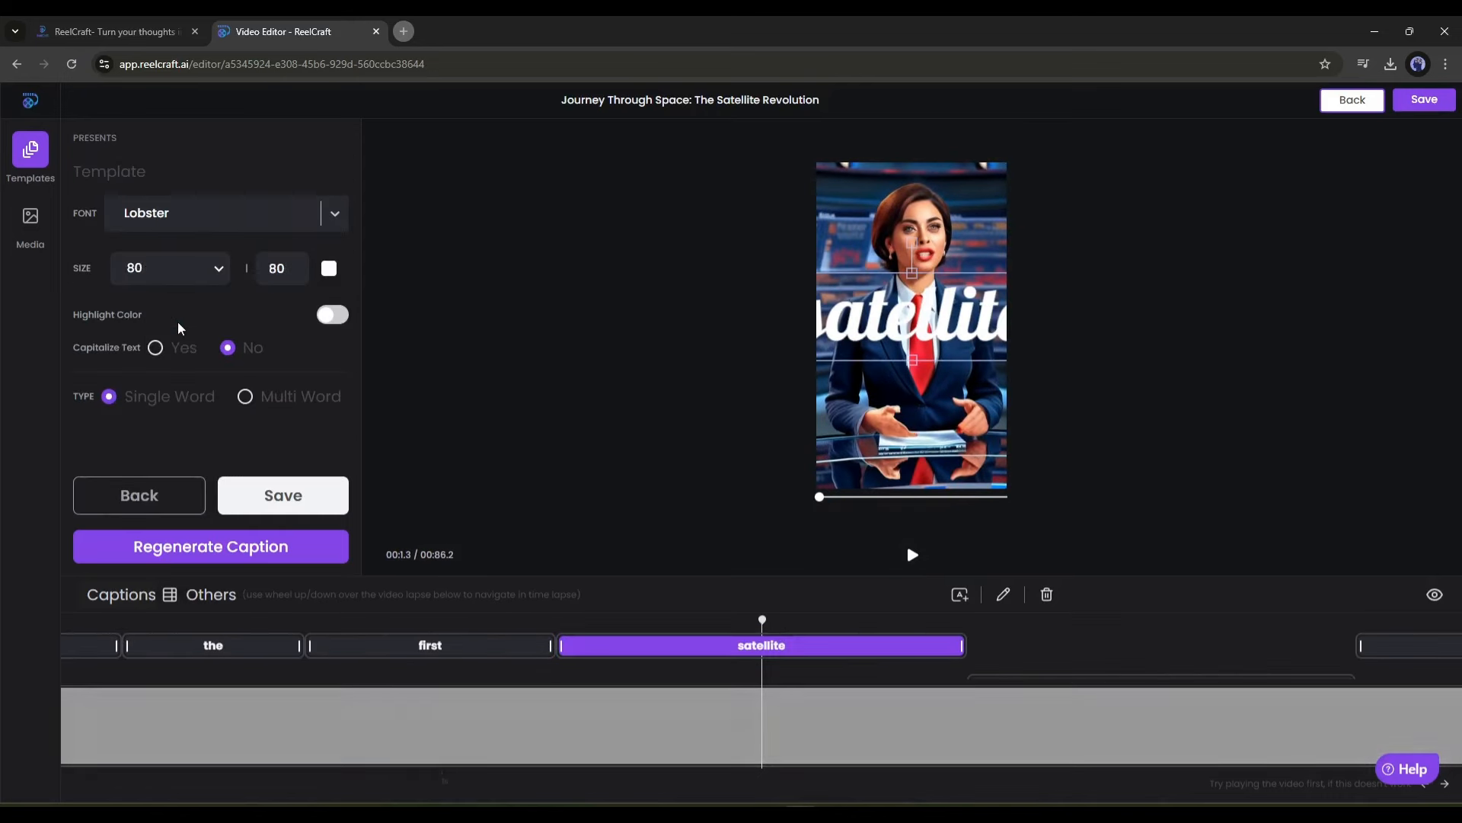
{"action": "double_click", "coordinate": [299, 266]}
{"action": "type", "text": "10"}
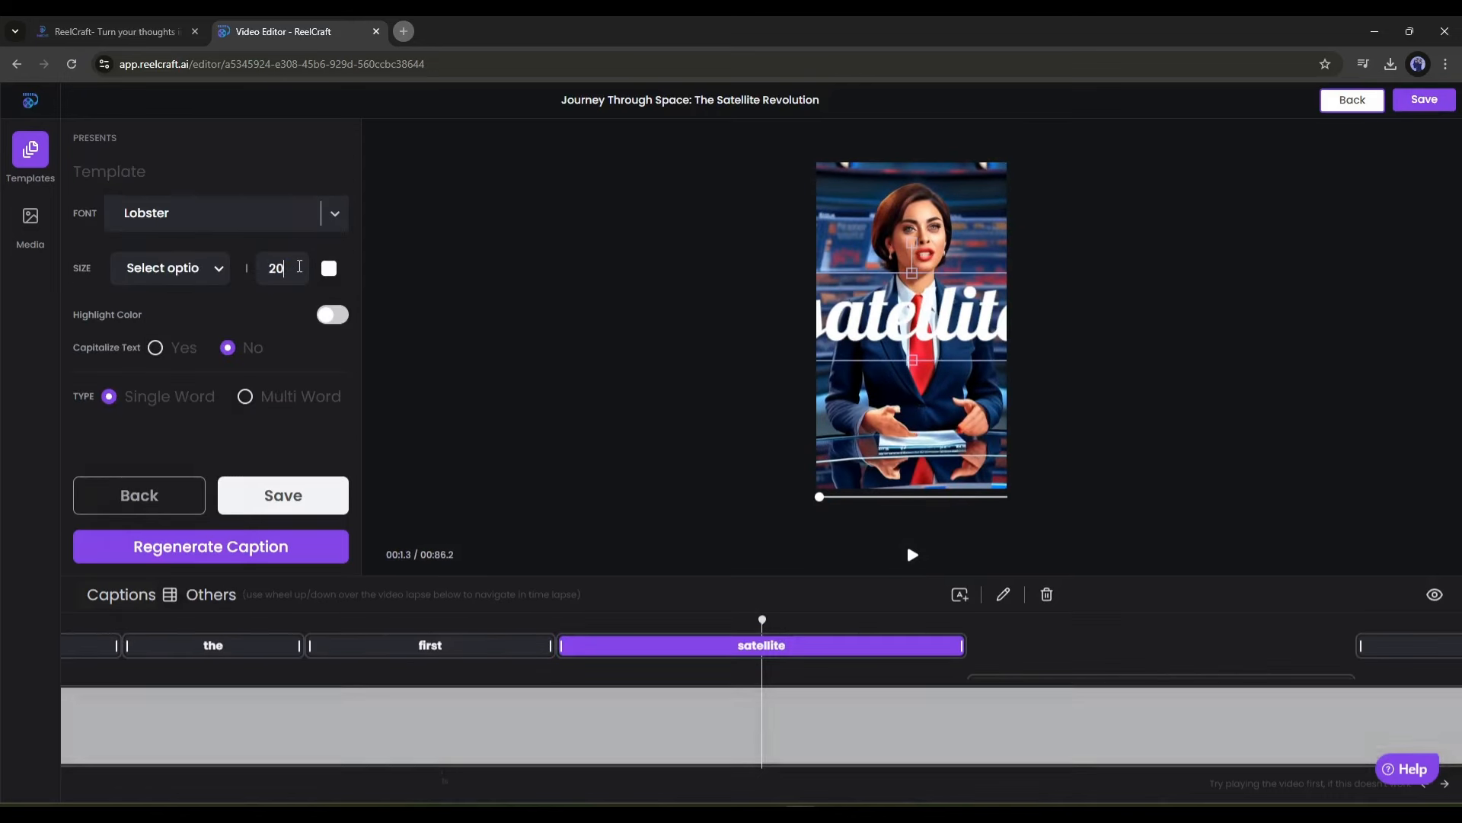
{"action": "left_click", "coordinate": [282, 495]}
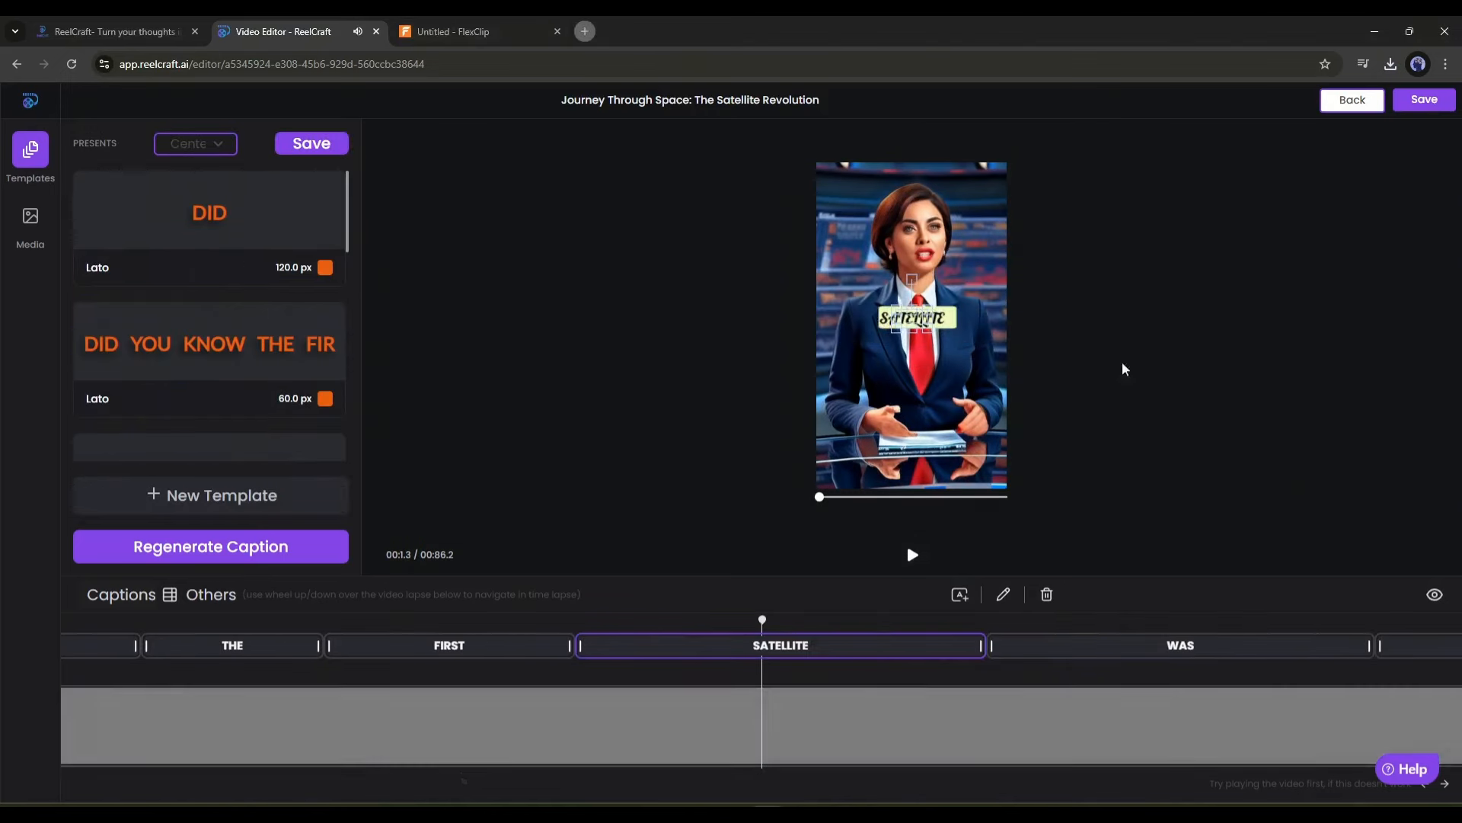
{"action": "left_click", "coordinate": [1422, 100]}
{"action": "left_click", "coordinate": [1347, 103]}
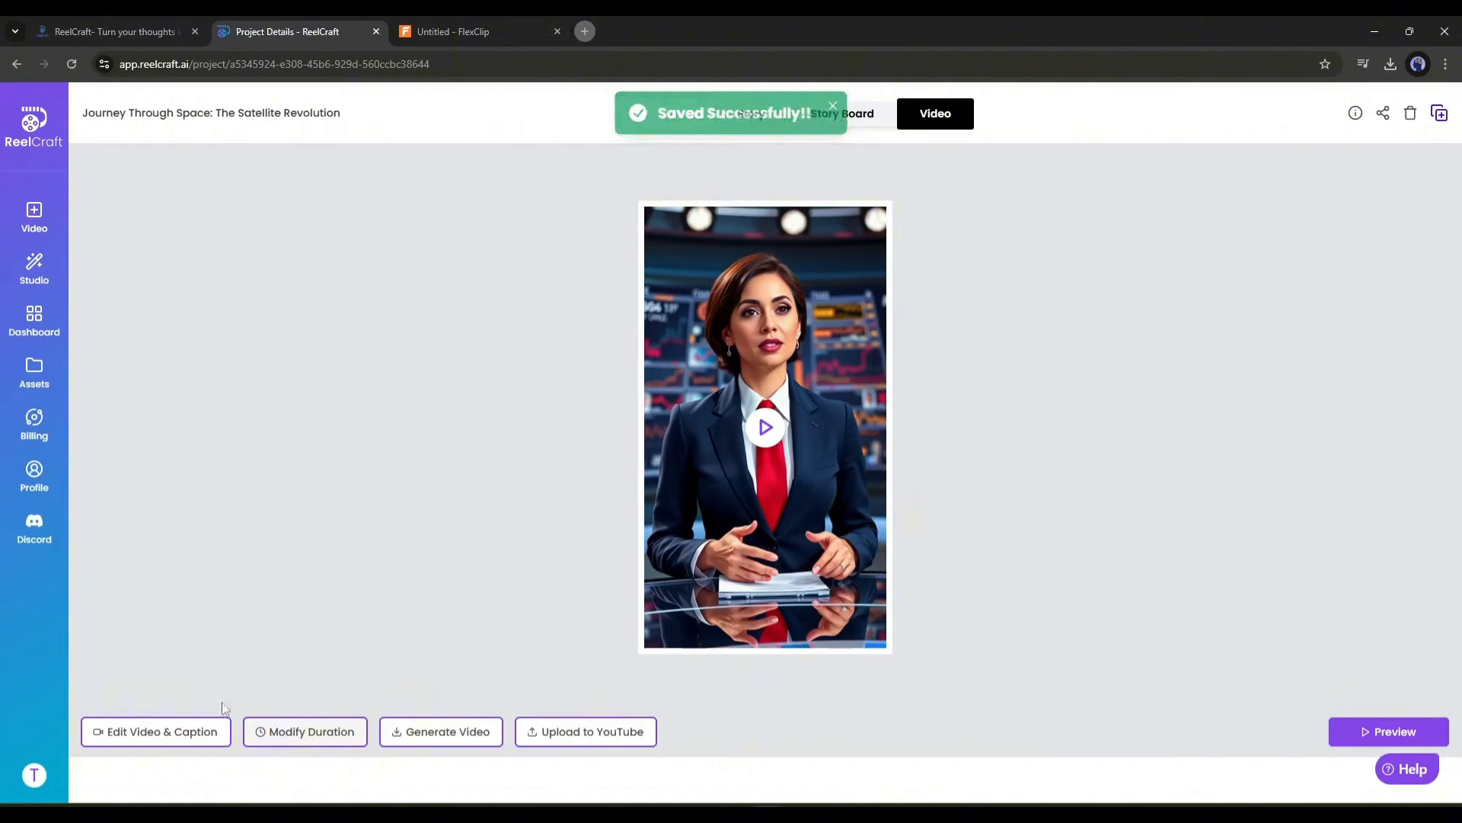
Step: Look at the speed and duration options for the video and leave without applying a change
{"action": "left_click", "coordinate": [286, 733]}
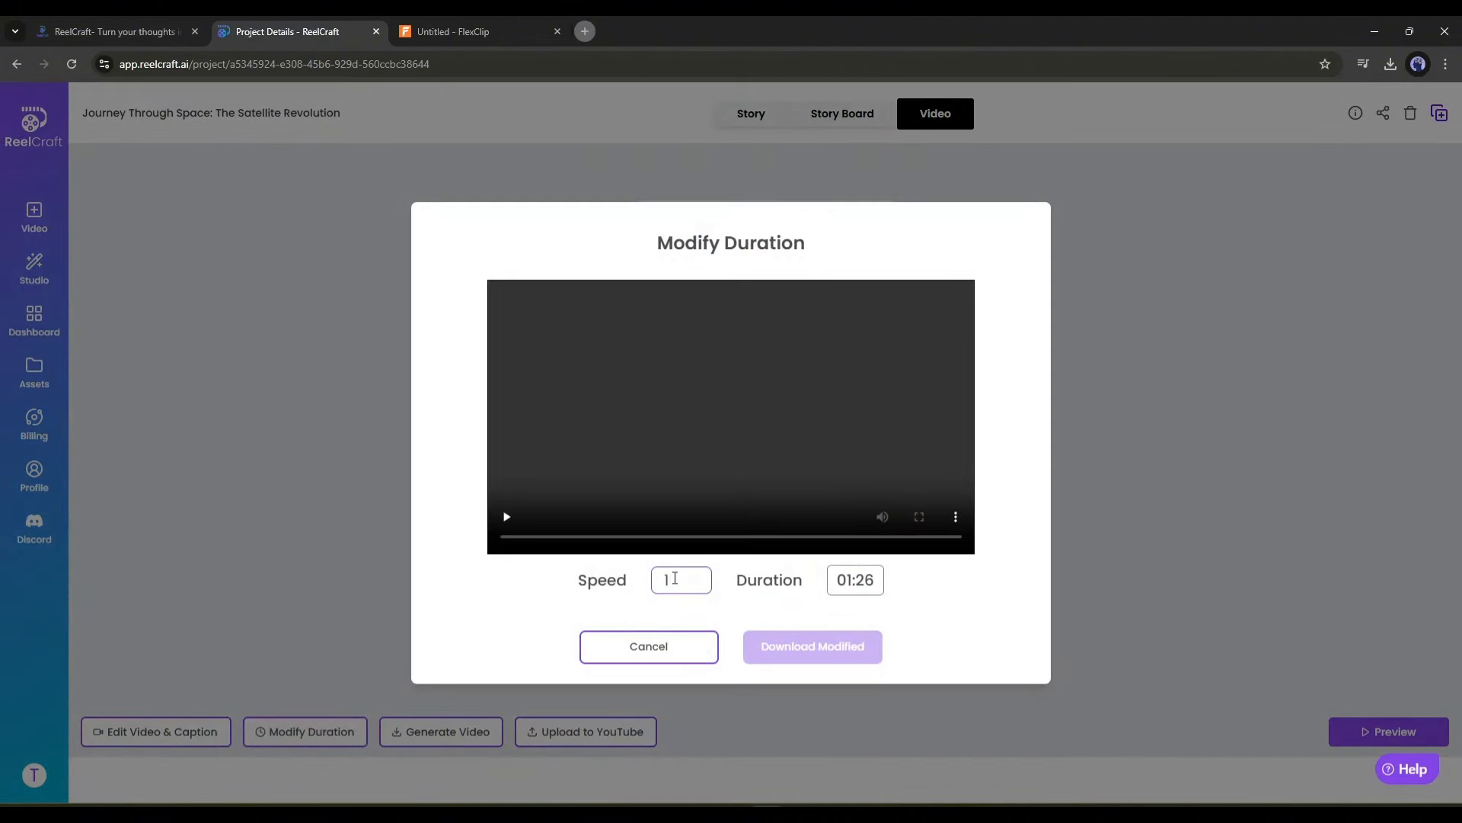
{"action": "left_click", "coordinate": [588, 646]}
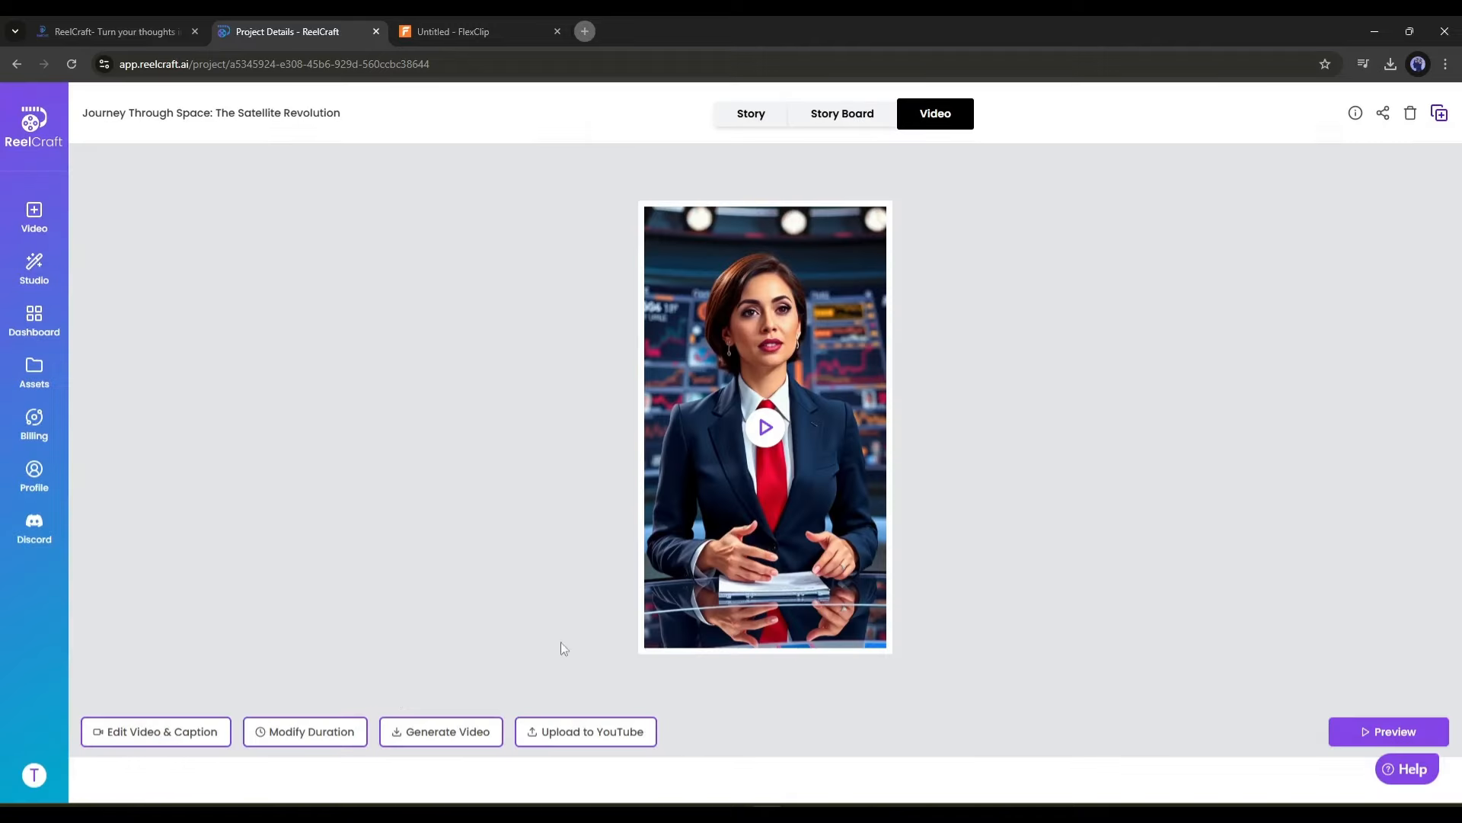
Step: Try uploading the video to YouTube, and generate the video again with the edited captions
{"action": "left_click", "coordinate": [543, 733]}
{"action": "left_click", "coordinate": [441, 730]}
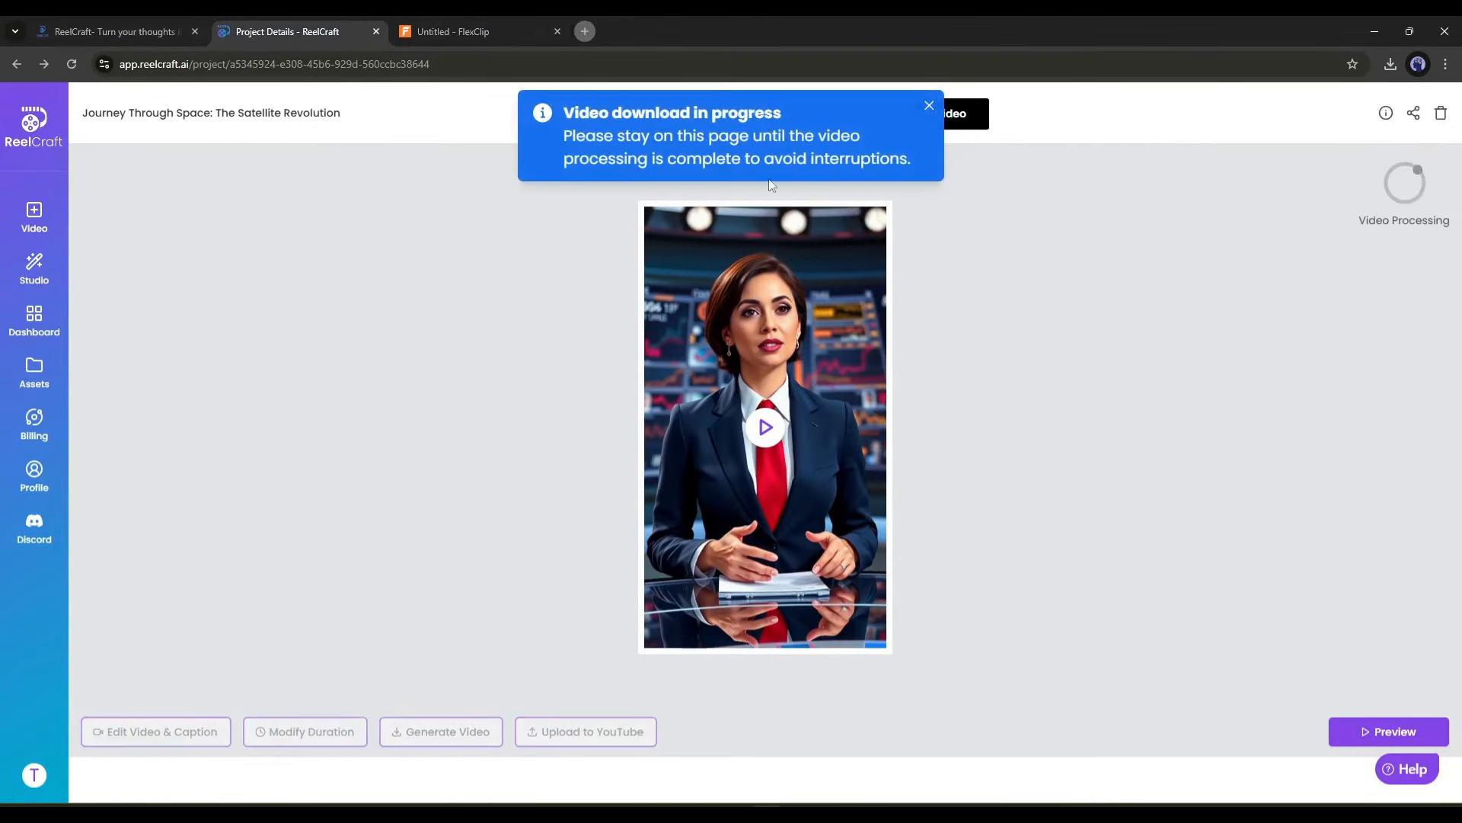
Step: Close the FlexClip page and compare the monthly credits and features of the plans on the ReelCraft pricing page
{"action": "left_click", "coordinate": [558, 31]}
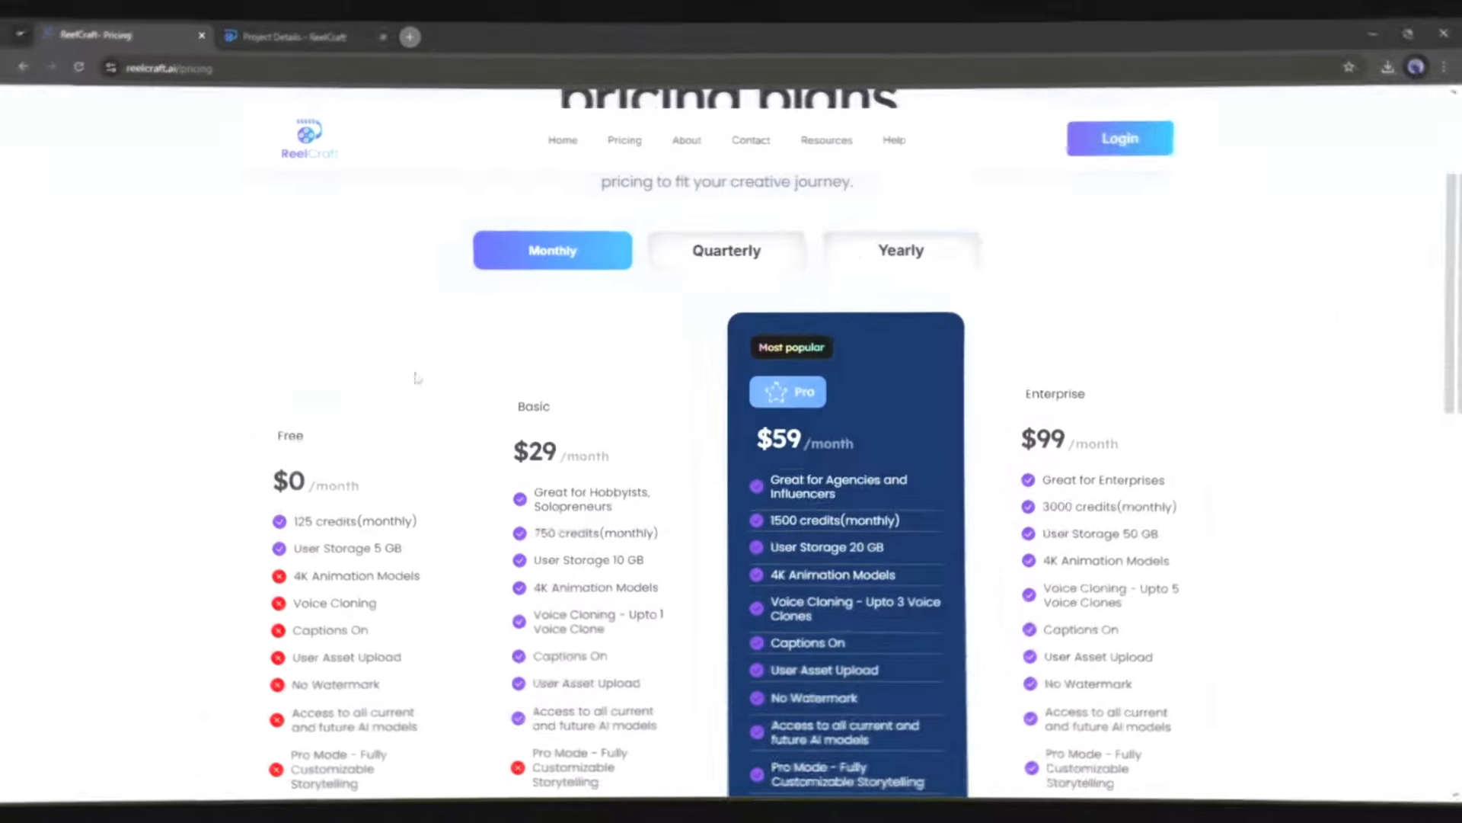
{"action": "scroll", "coordinate": [428, 368], "scroll_direction": "down", "scroll_amount": 3}
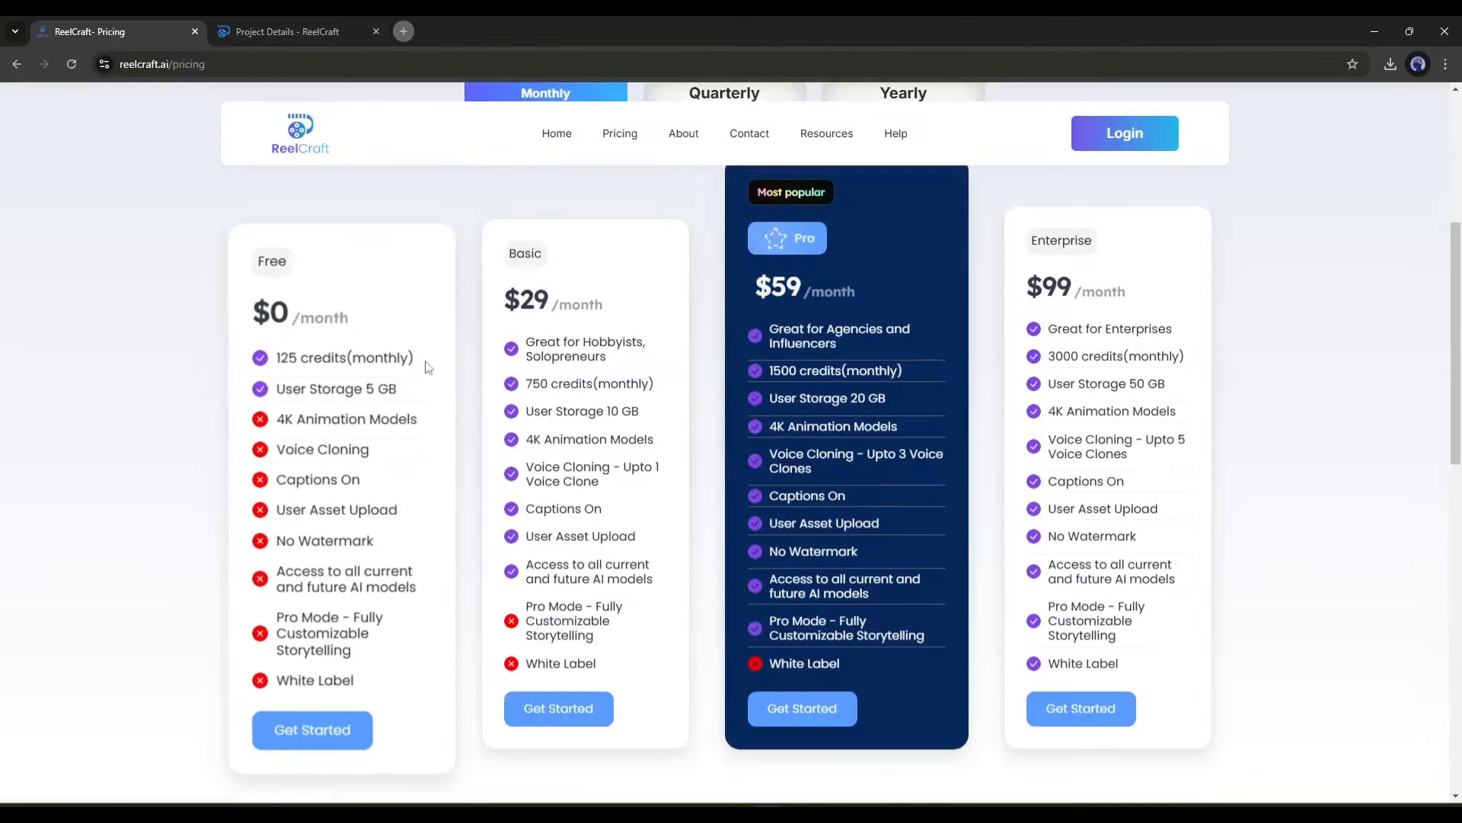
{"action": "left_click_drag", "start_coordinate": [522, 375], "coordinate": [571, 377]}
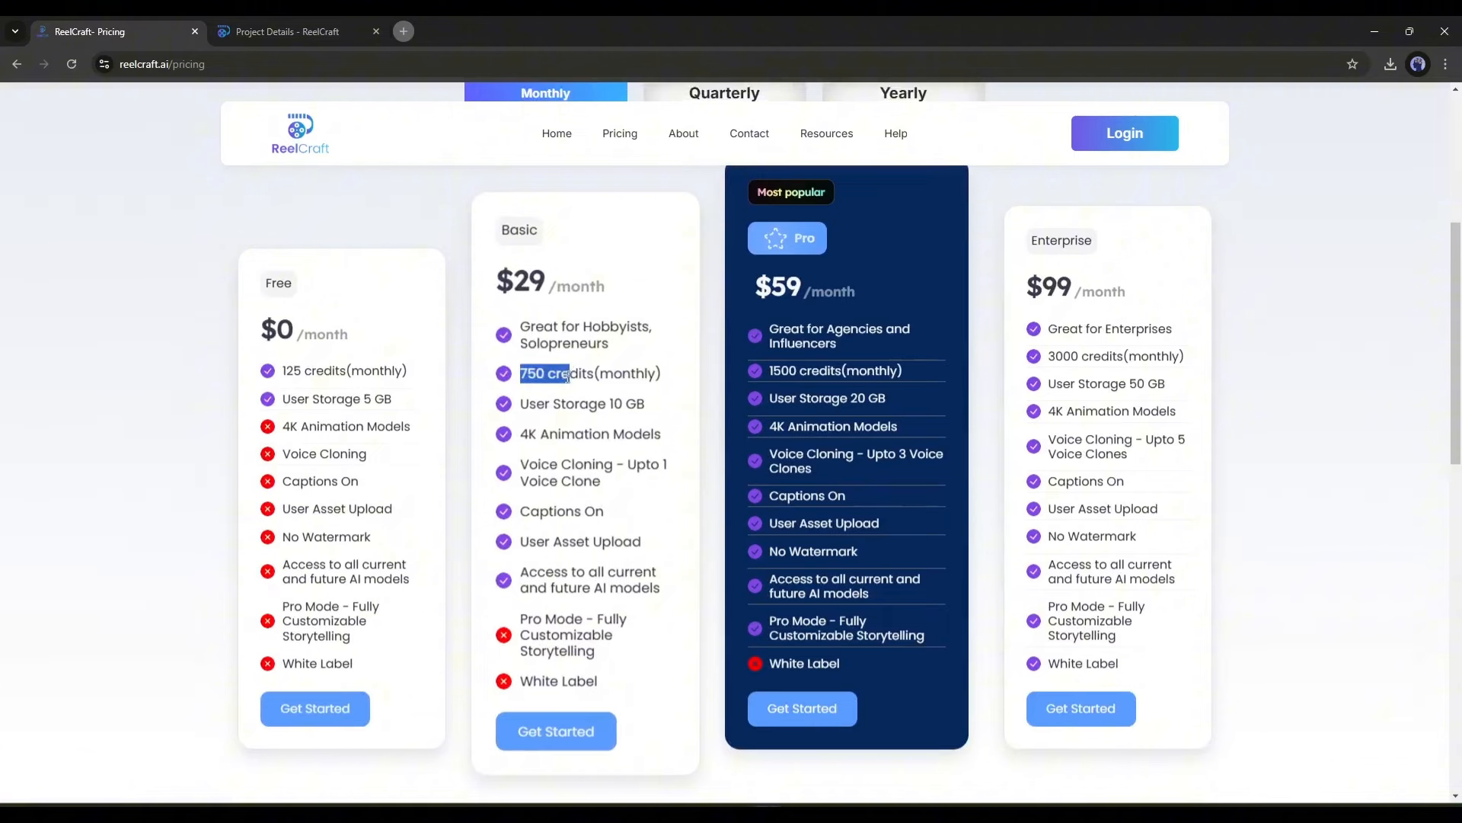
{"action": "left_click", "coordinate": [595, 382]}
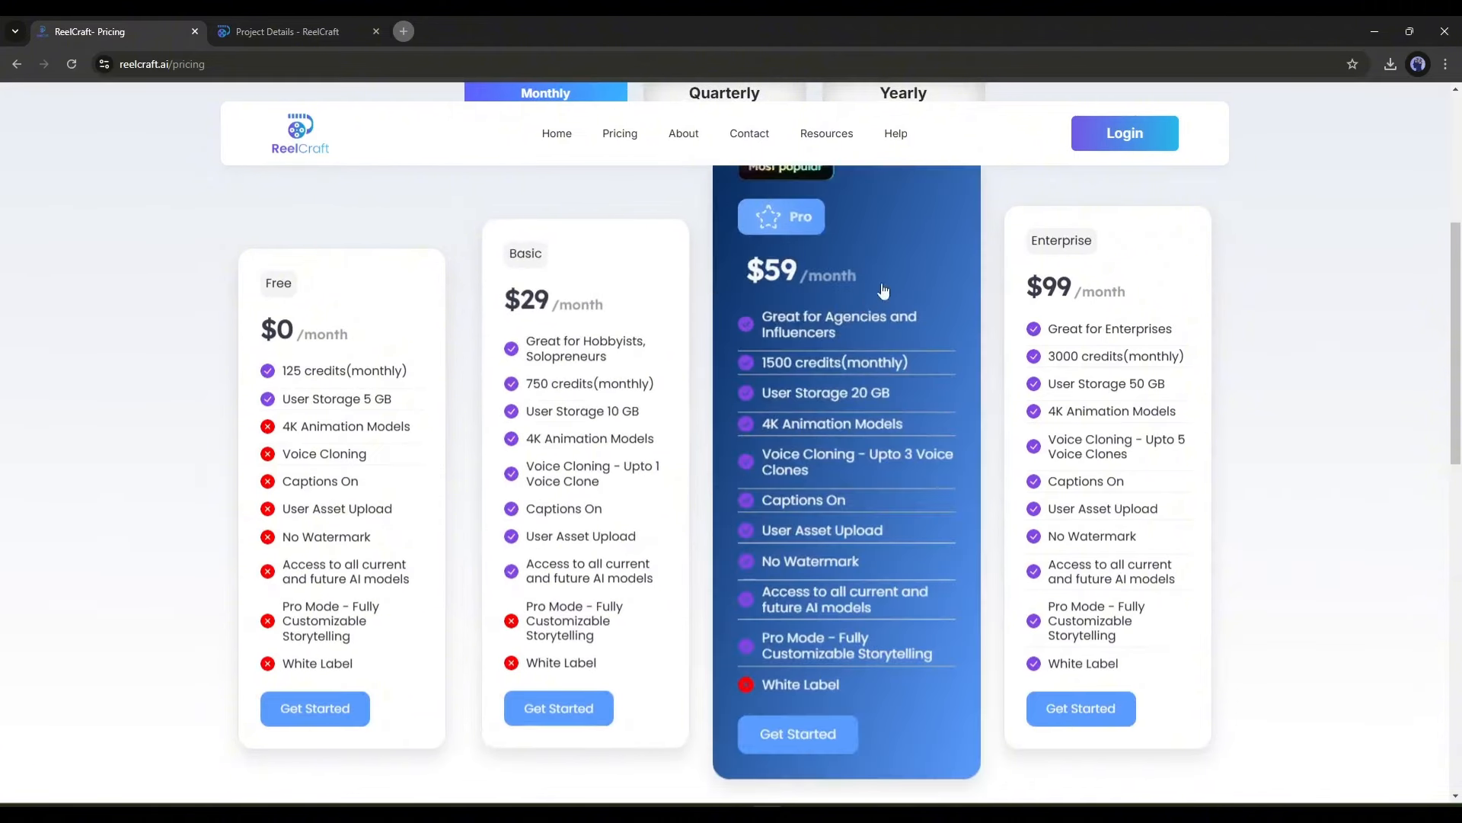
{"action": "left_click_drag", "start_coordinate": [278, 358], "coordinate": [358, 359]}
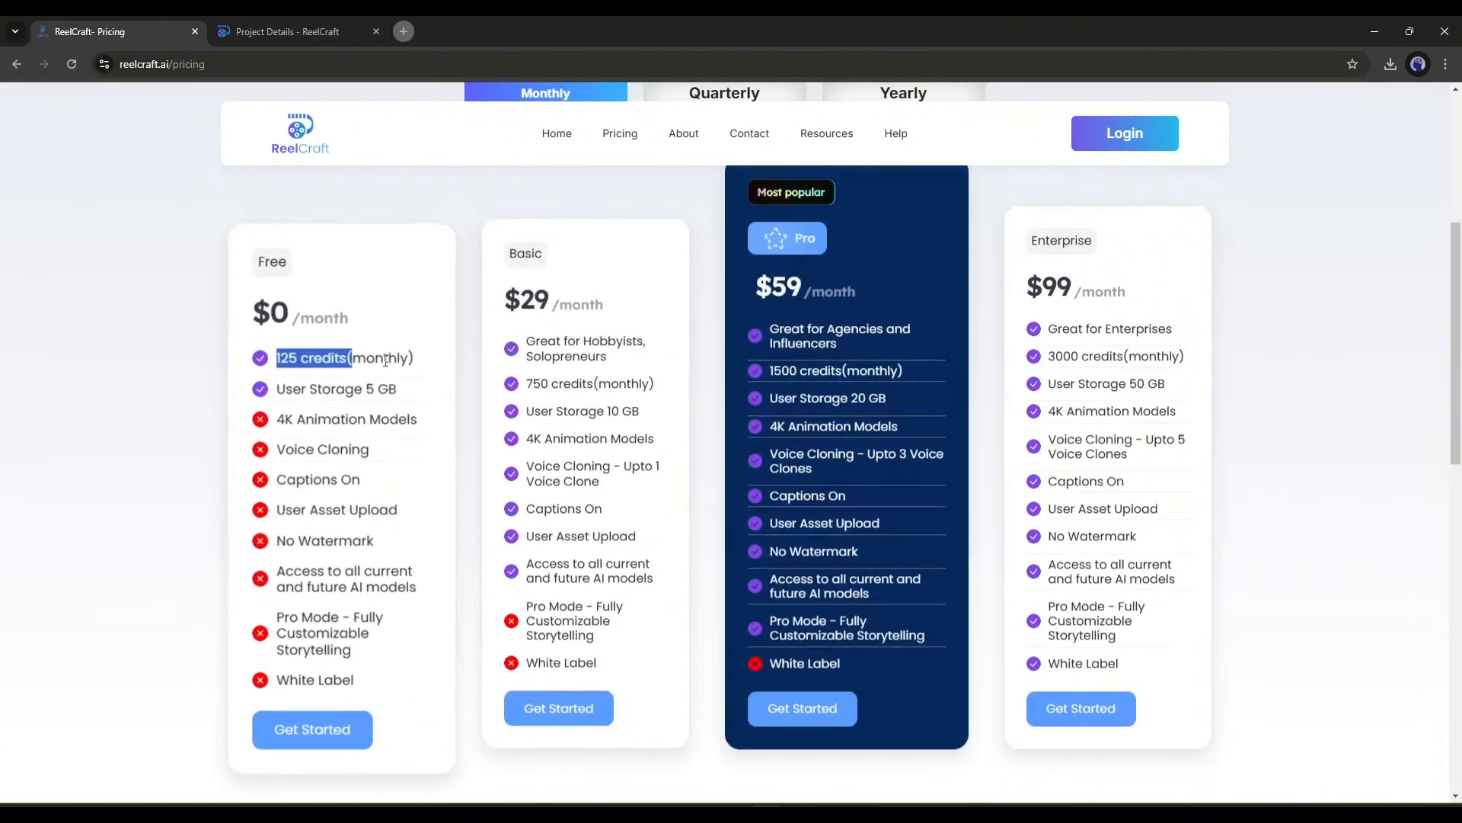
{"action": "left_click", "coordinate": [358, 358]}
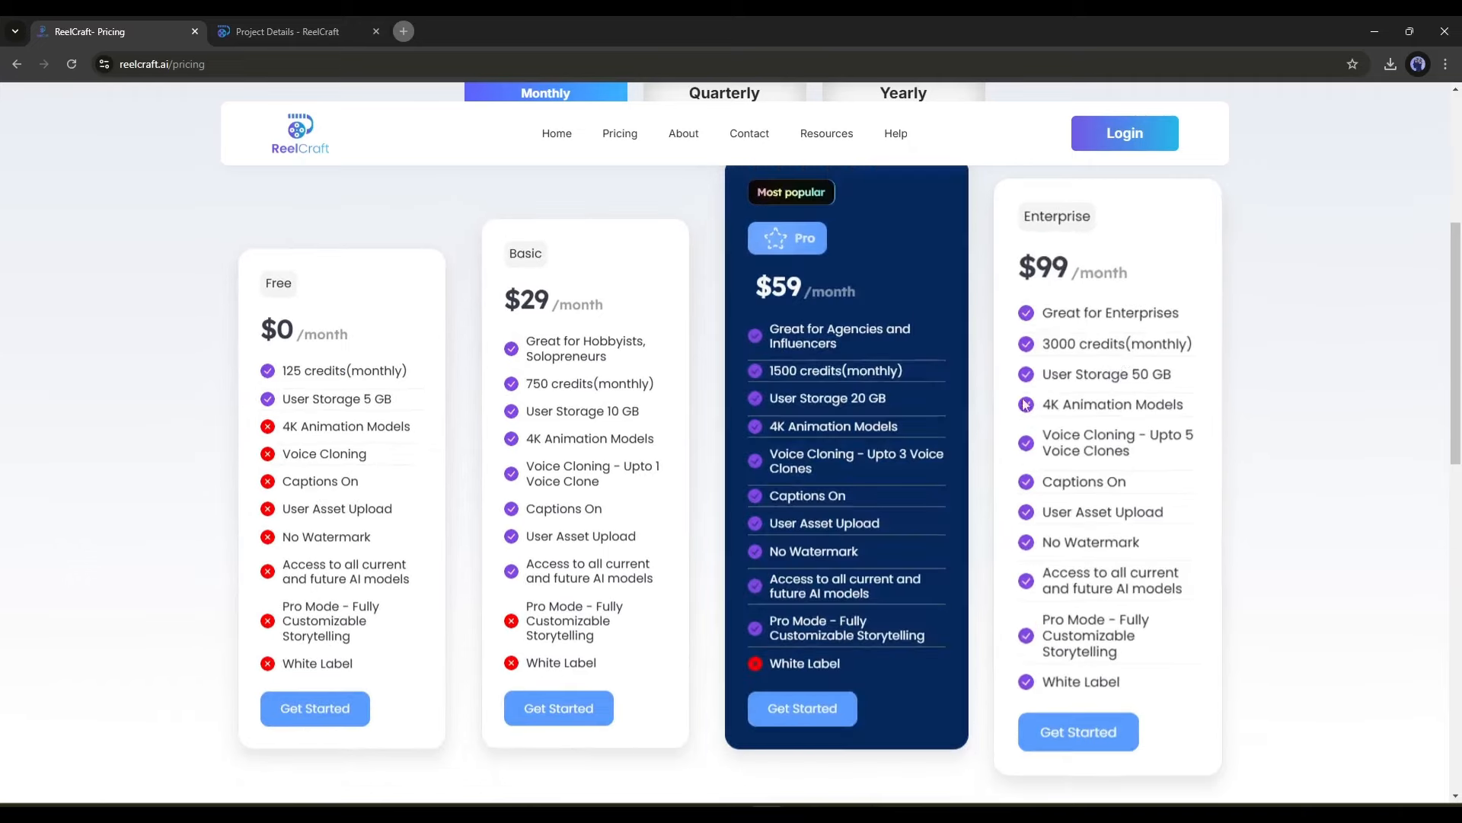
{"action": "scroll", "coordinate": [927, 414], "scroll_direction": "up", "scroll_amount": 2}
Step: Examine the ReelCraft lifetime deal on AppSumo, including the product name and the License Tier 1 price
{"action": "left_click", "coordinate": [827, 809]}
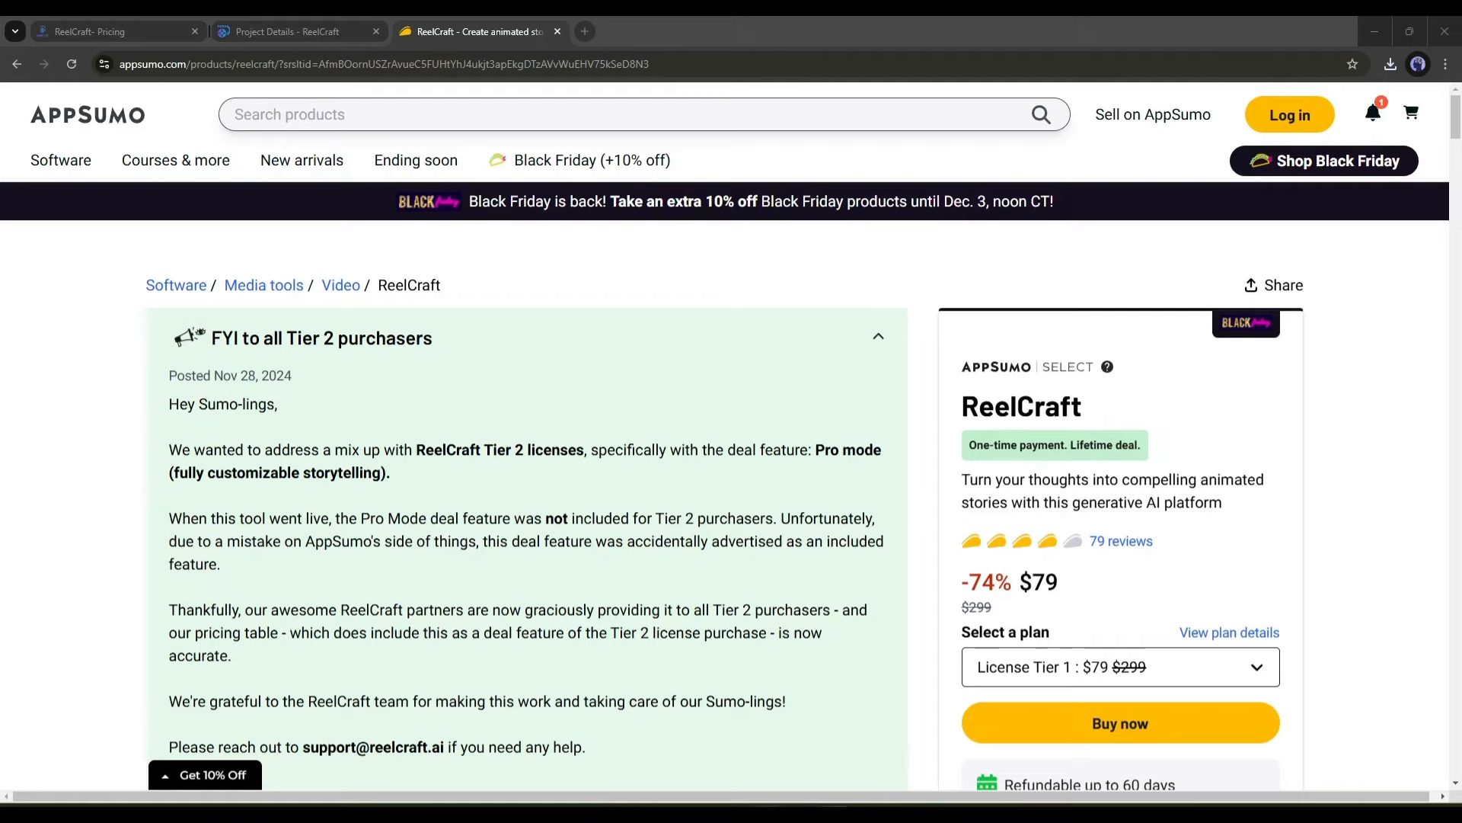
{"action": "scroll", "coordinate": [337, 428], "scroll_direction": "down", "scroll_amount": 10}
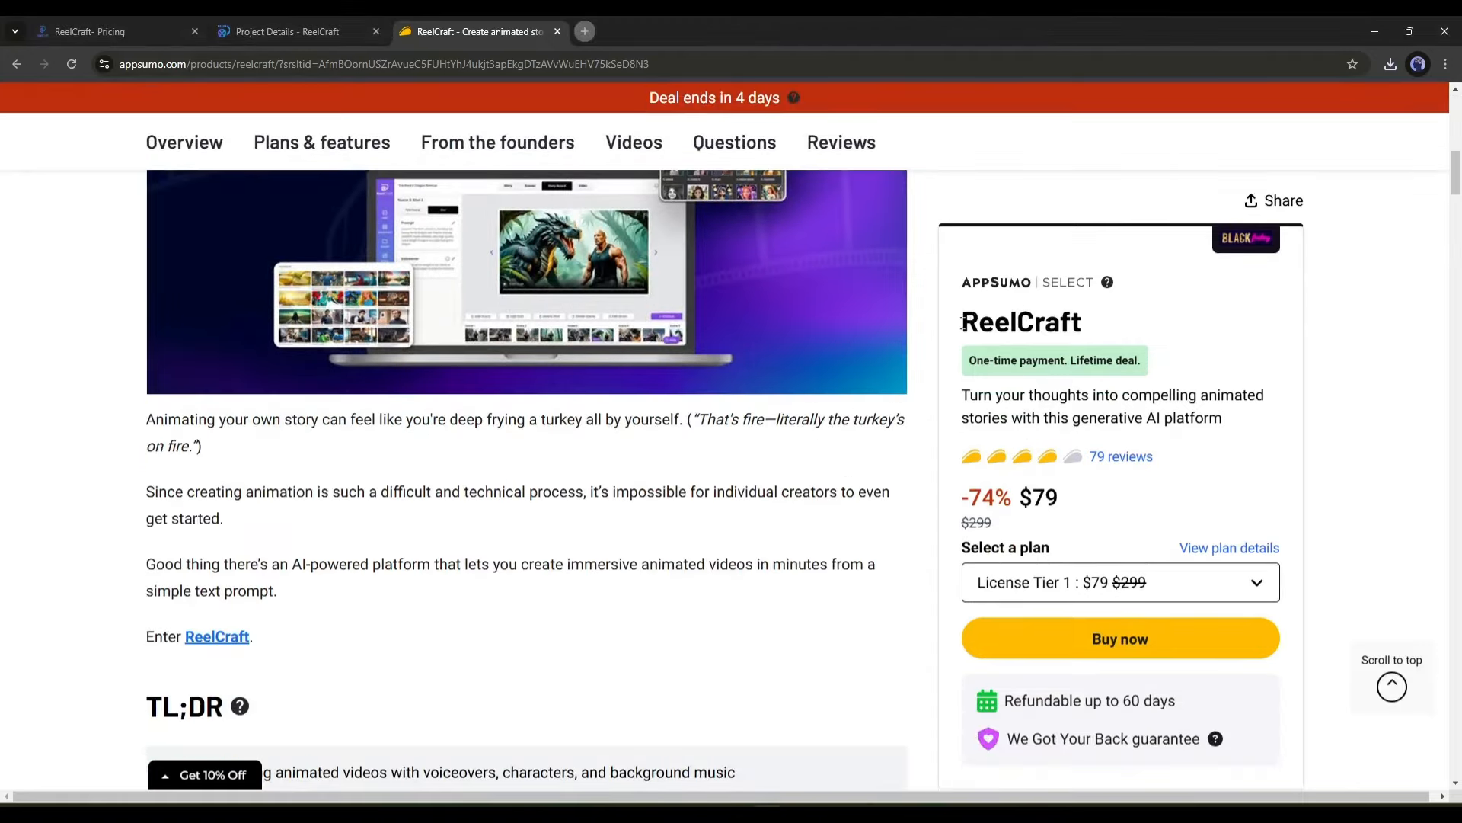
{"action": "left_click_drag", "start_coordinate": [962, 323], "coordinate": [1157, 331]}
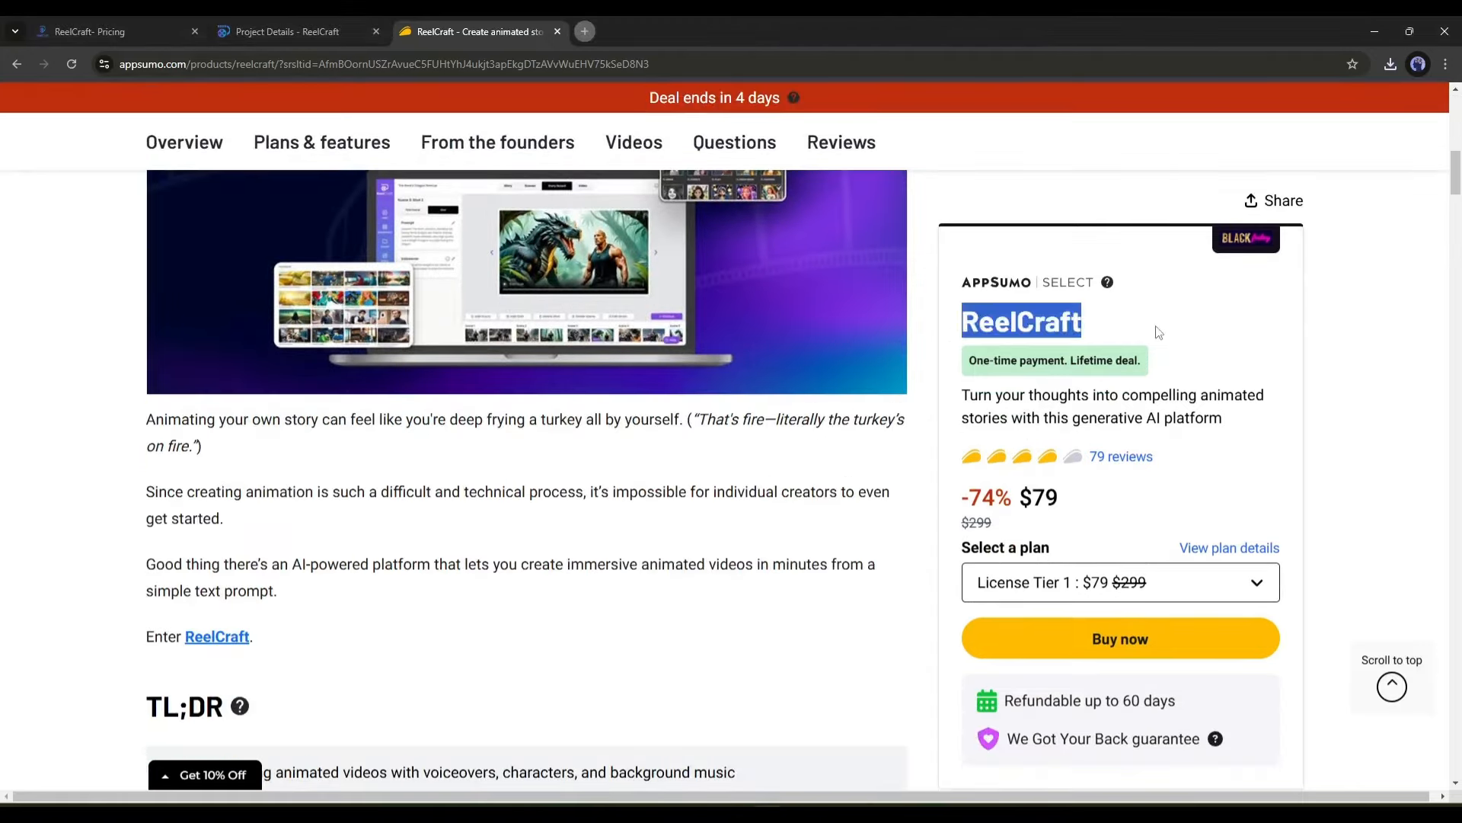
{"action": "left_click_drag", "start_coordinate": [1022, 494], "coordinate": [1080, 499]}
{"action": "left_click", "coordinate": [1082, 501]}
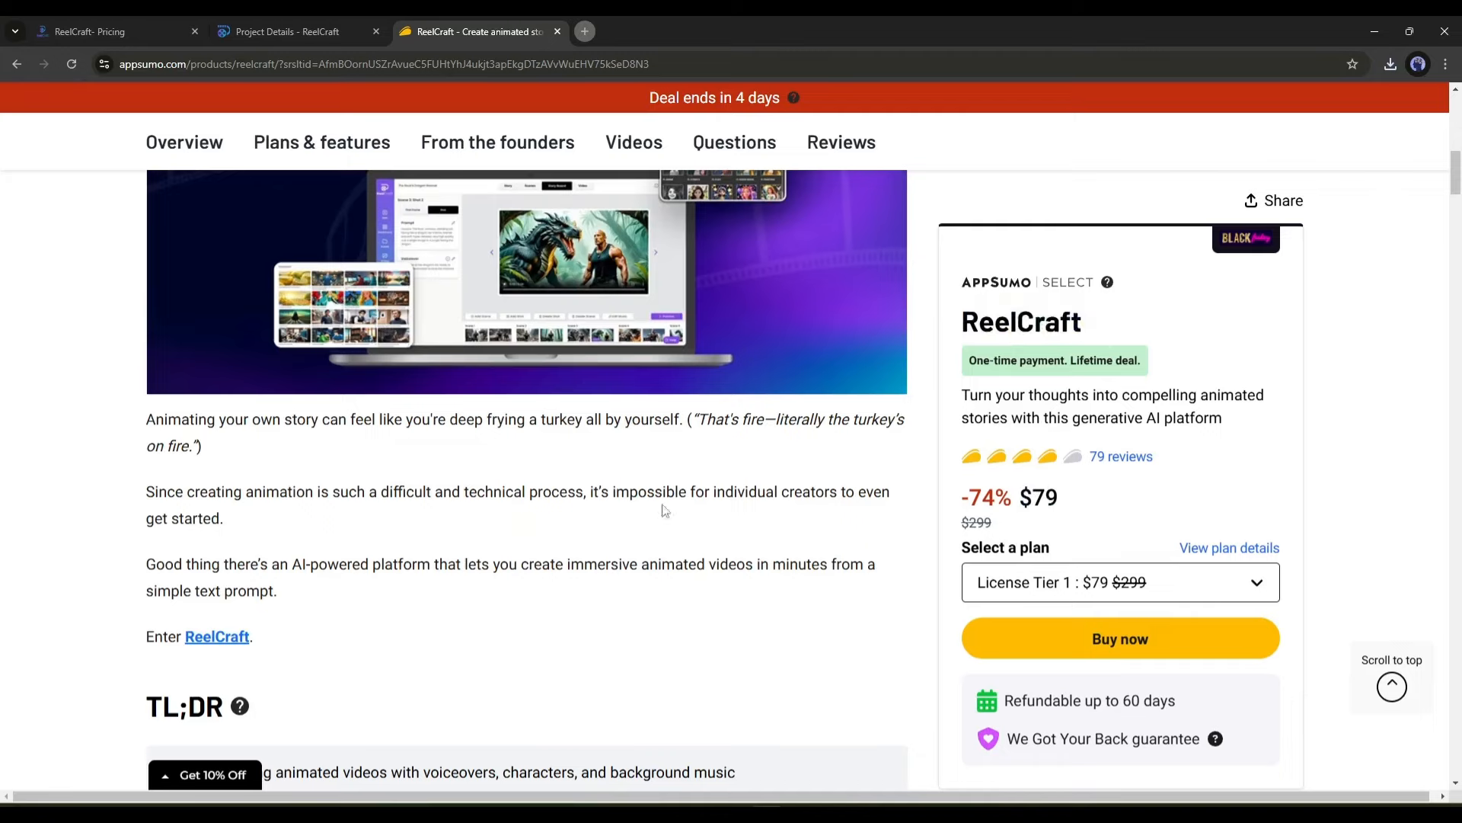
Step: Read through the AppSumo product overview, the features included in all plans and the license tiers for ReelCraft
{"action": "scroll", "coordinate": [662, 505], "scroll_direction": "down", "scroll_amount": 10}
{"action": "scroll", "coordinate": [547, 537], "scroll_direction": "down", "scroll_amount": 10}
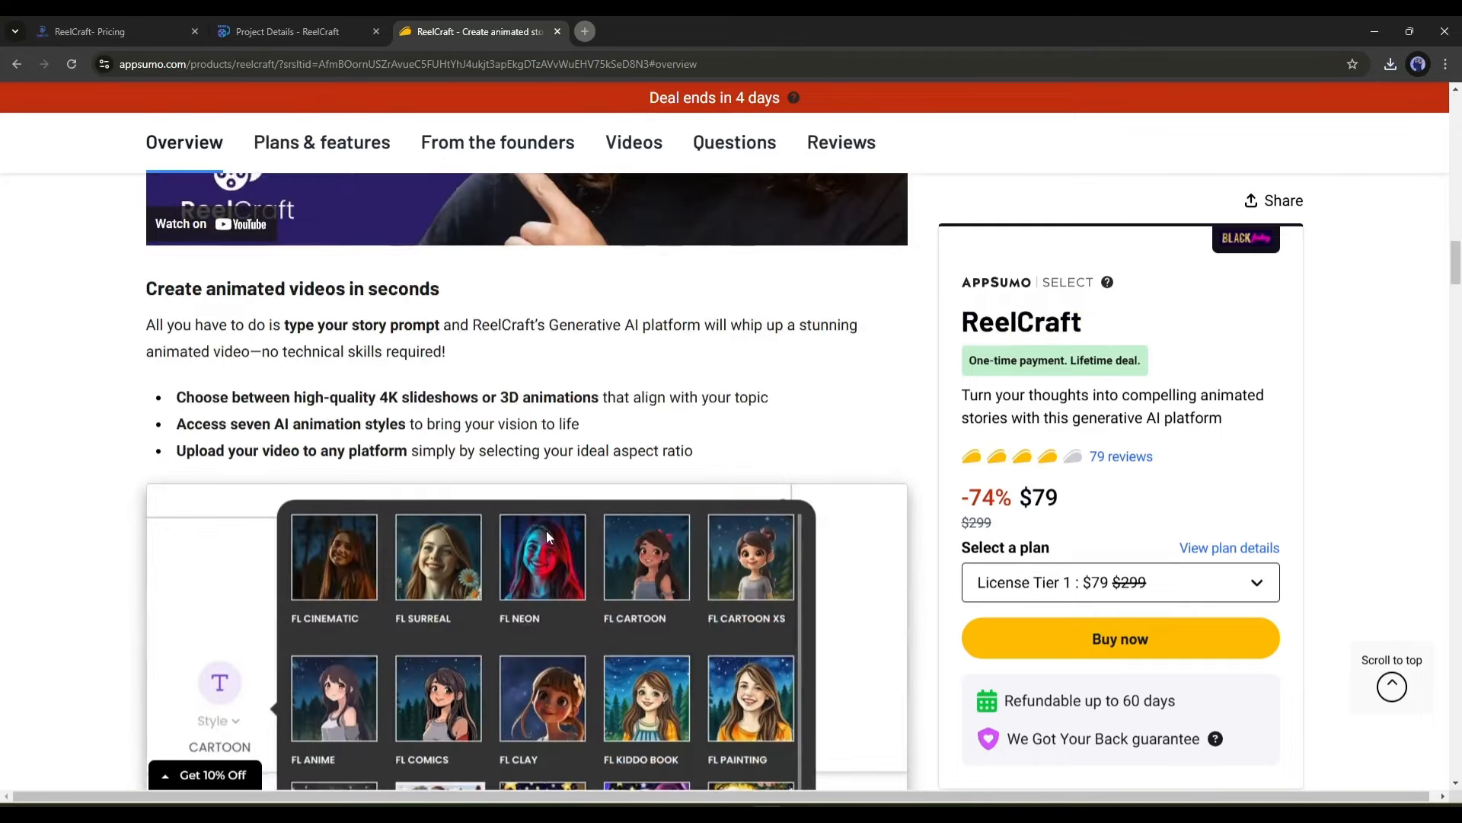
{"action": "scroll", "coordinate": [547, 538], "scroll_direction": "down", "scroll_amount": 10}
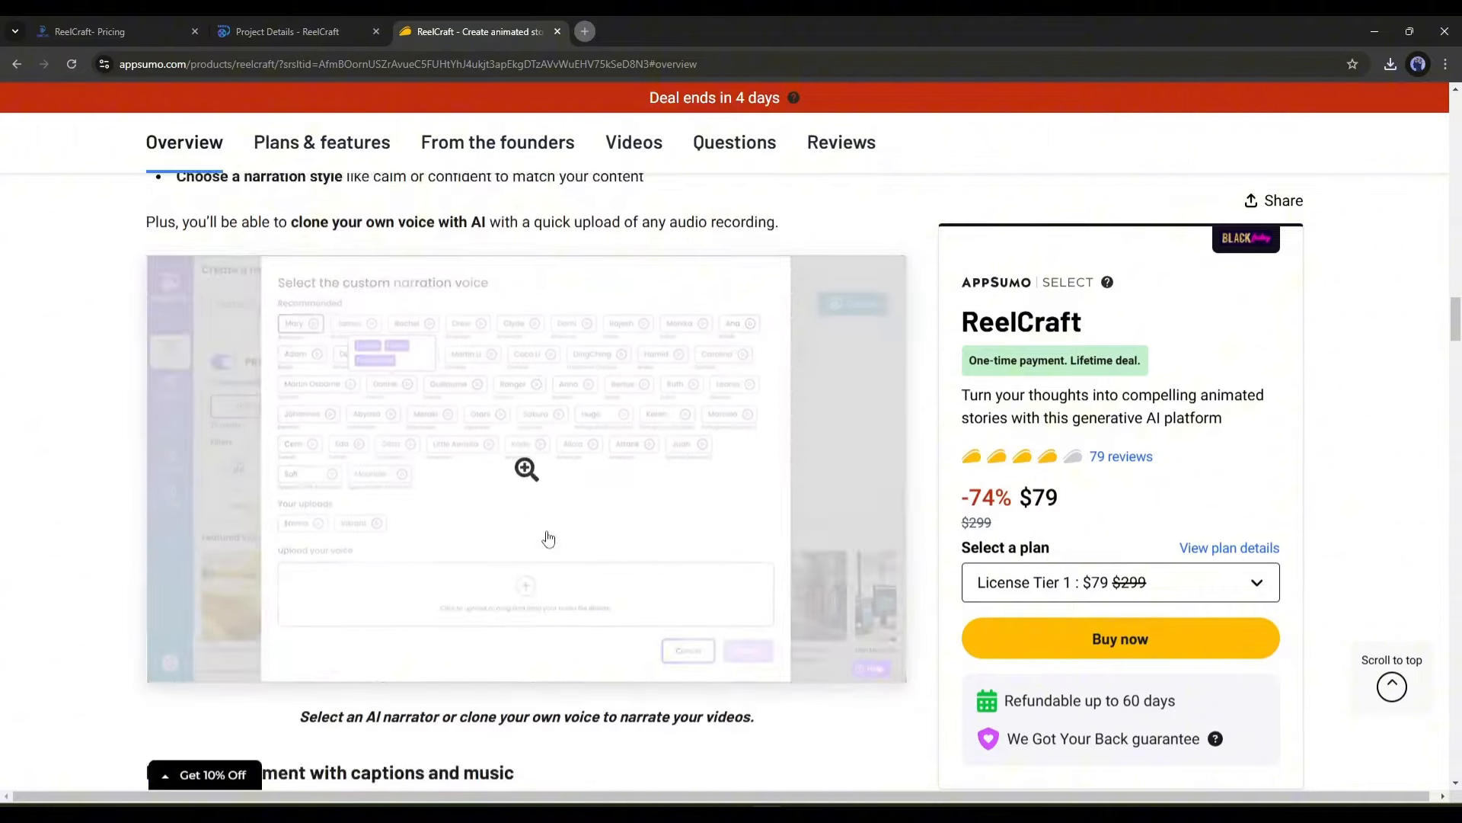
{"action": "scroll", "coordinate": [548, 538], "scroll_direction": "down", "scroll_amount": 10}
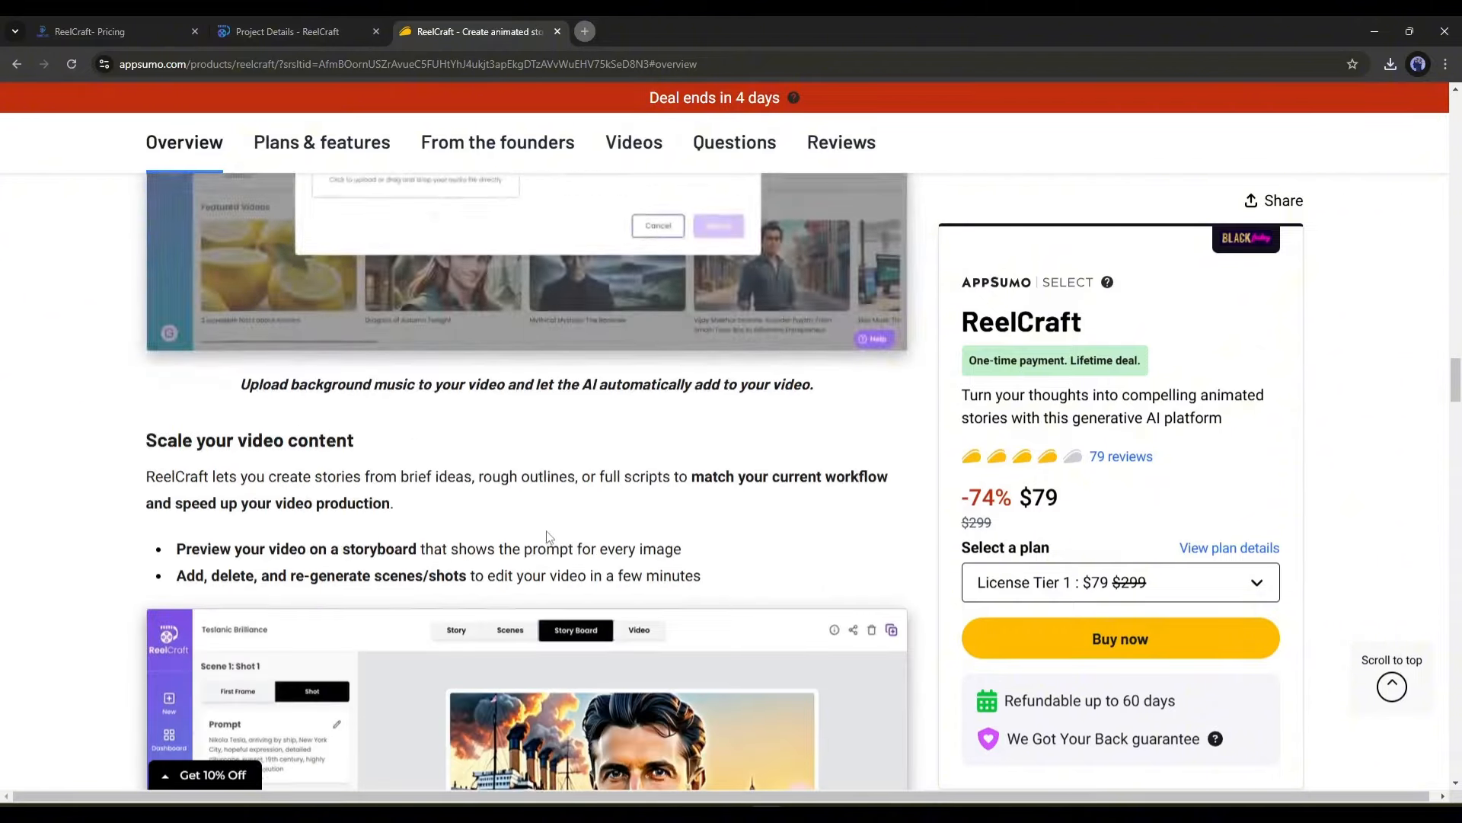
{"action": "scroll", "coordinate": [547, 537], "scroll_direction": "down", "scroll_amount": 10}
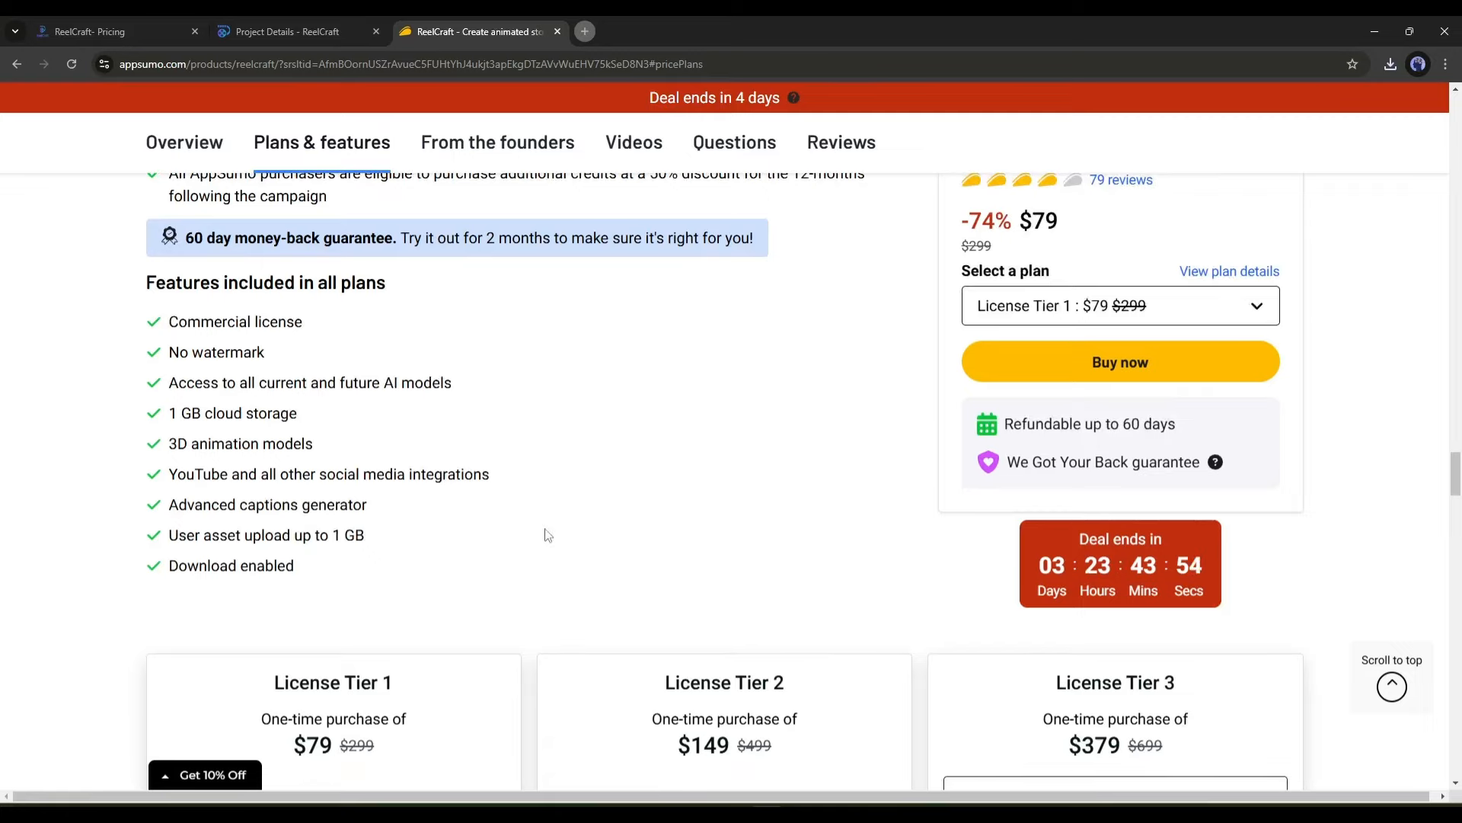
{"action": "scroll", "coordinate": [548, 535], "scroll_direction": "down", "scroll_amount": 4}
{"action": "scroll", "coordinate": [547, 533], "scroll_direction": "up", "scroll_amount": 15}
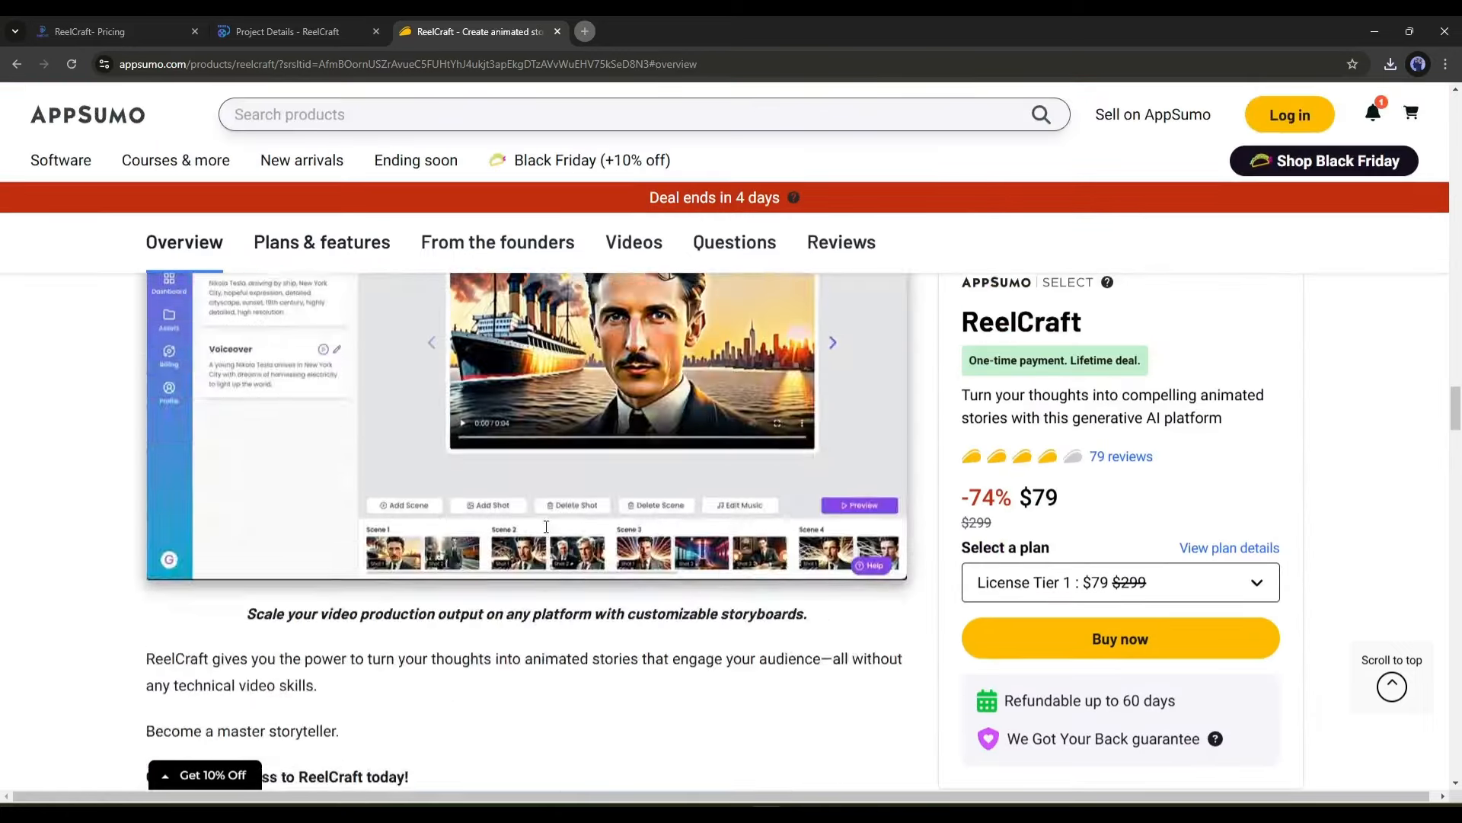
{"action": "scroll", "coordinate": [546, 527], "scroll_direction": "up", "scroll_amount": 3}
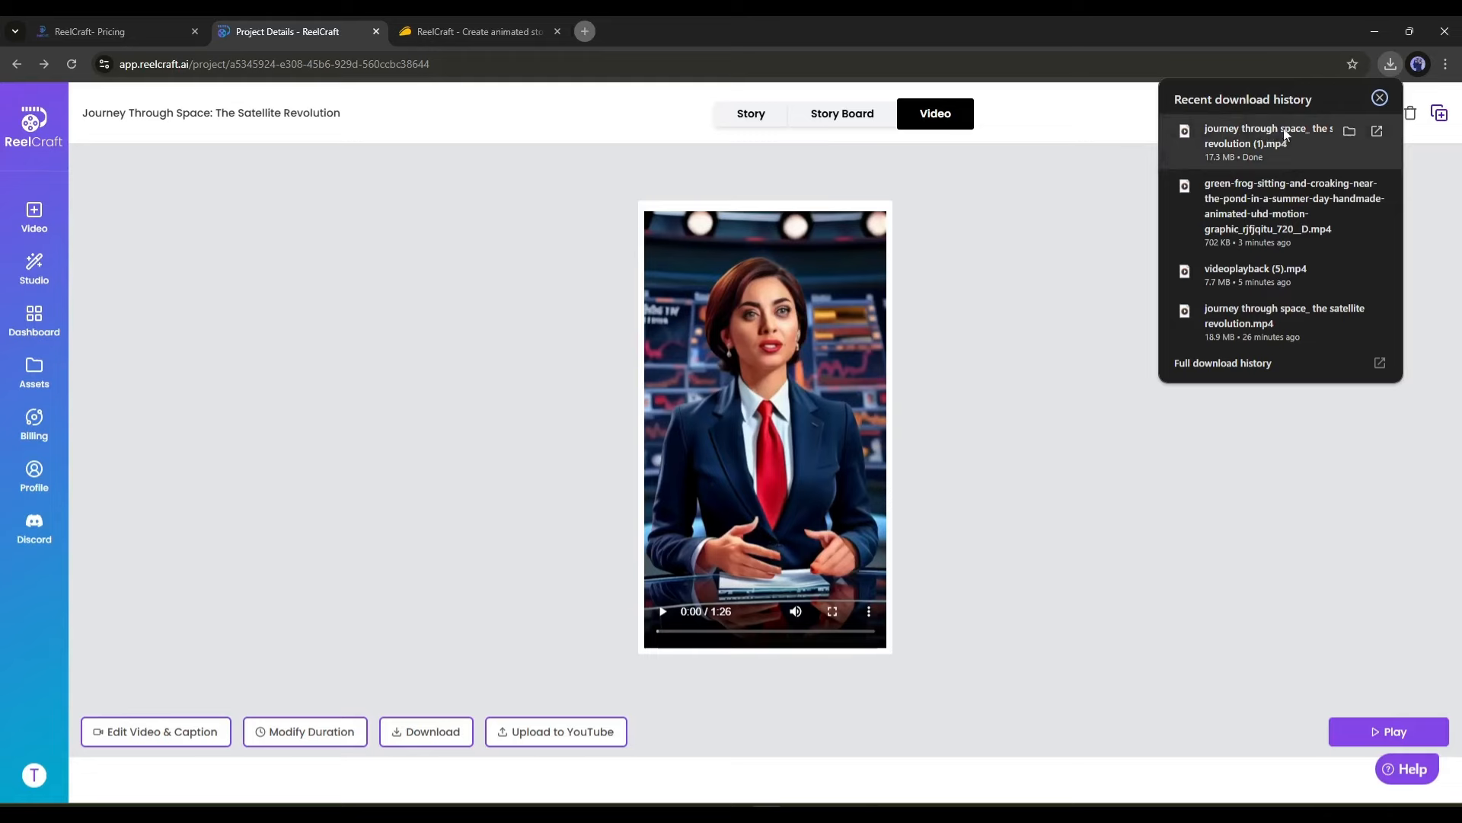
Step: Open the downloaded "journey through space_ the satellite revolution (1).mp4" in its own browser tab and watch it
{"action": "left_click_drag", "start_coordinate": [1306, 128], "coordinate": [742, 25]}
{"action": "left_click", "coordinate": [1014, 299]}
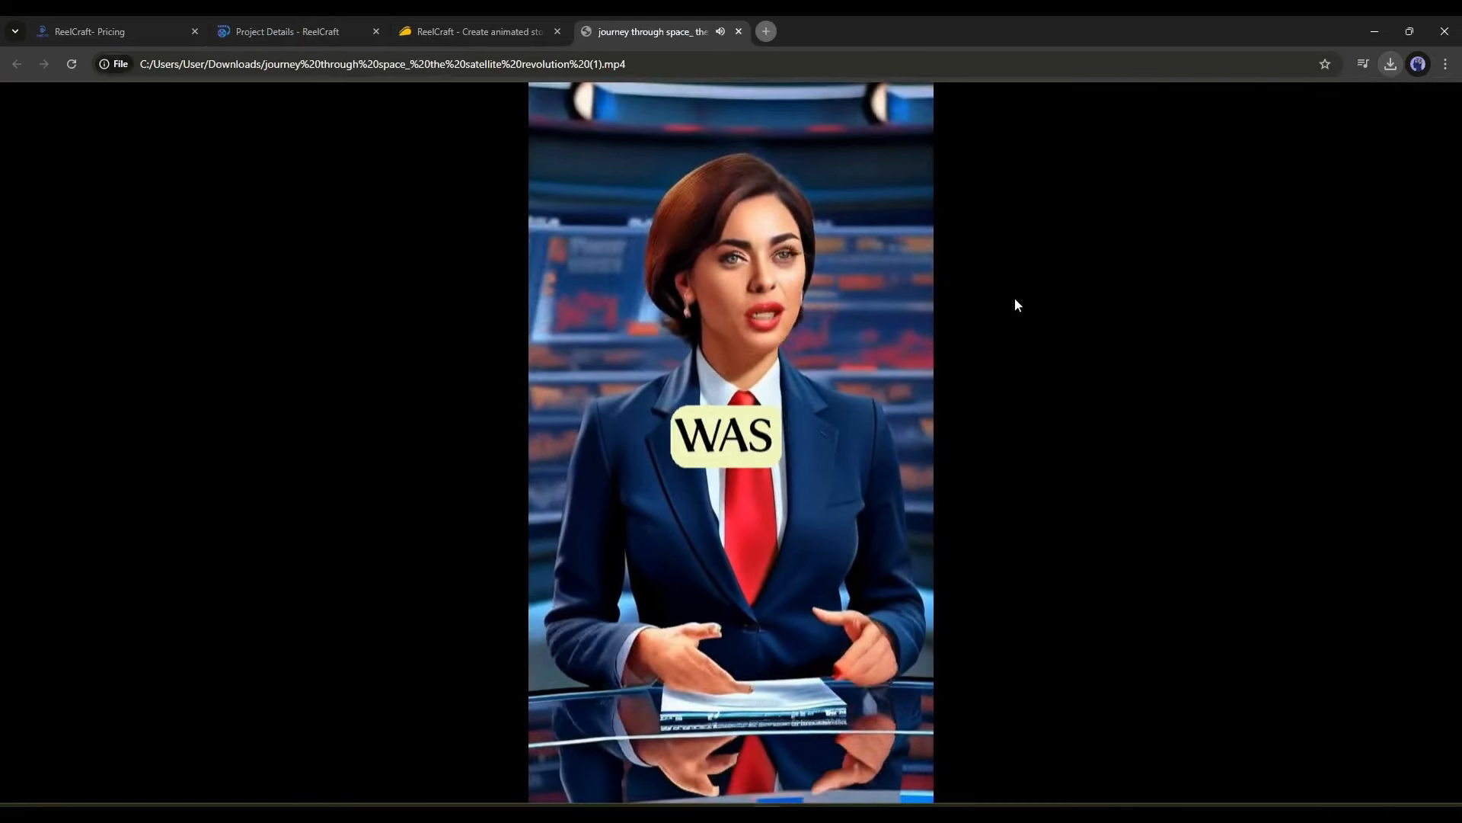